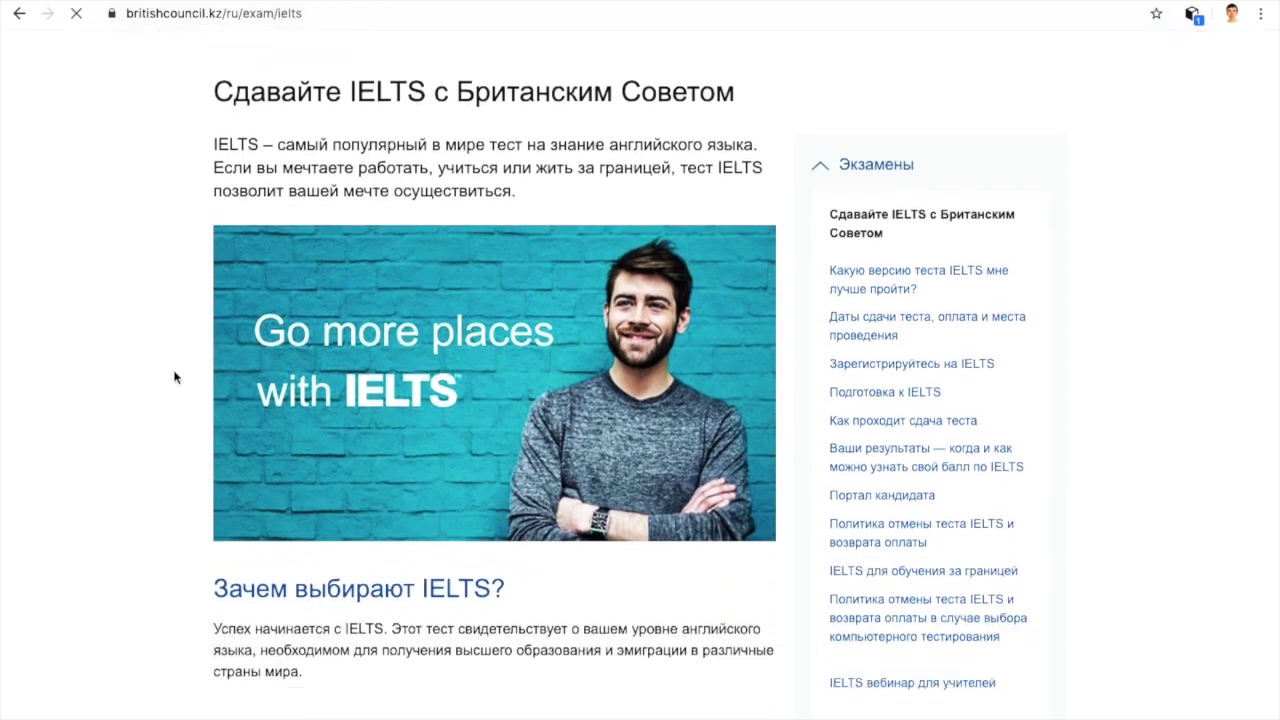
scroll(174, 377, down, 5)
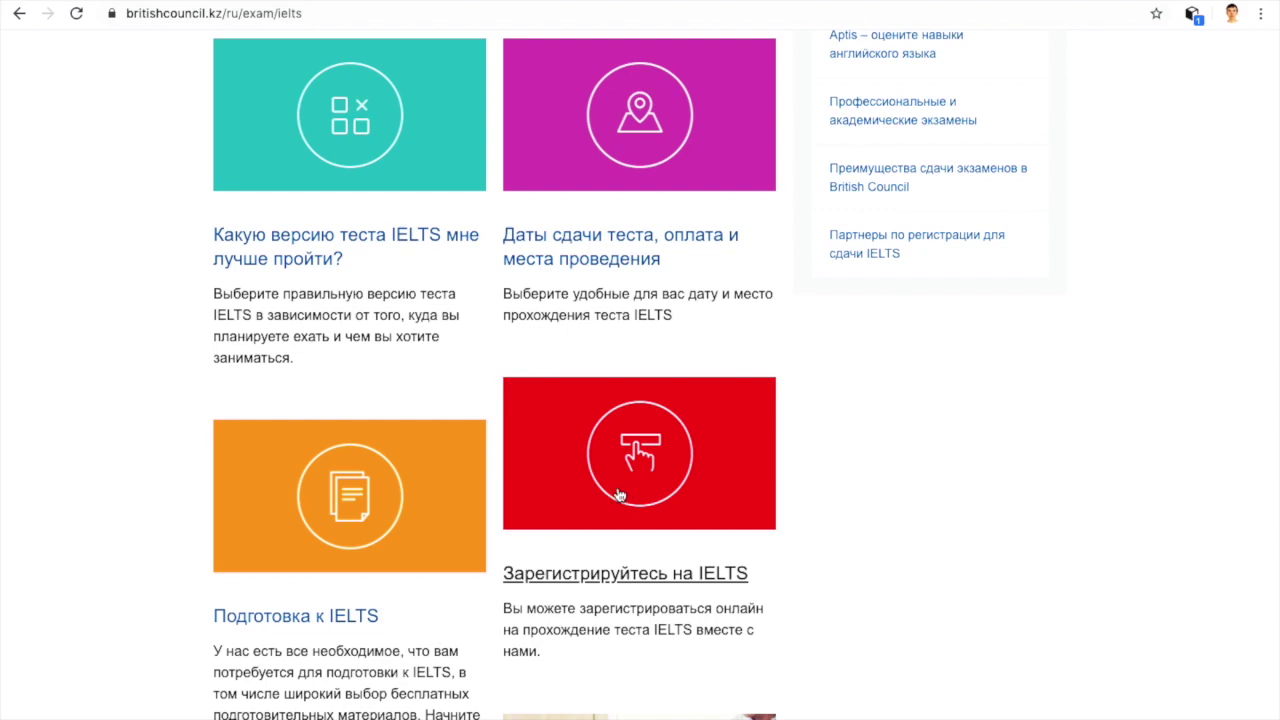
Step: Go to IELTS registration and scroll the fee table to the 61,000 KZT paper-based test
click(619, 495)
scroll(619, 495, down, 1)
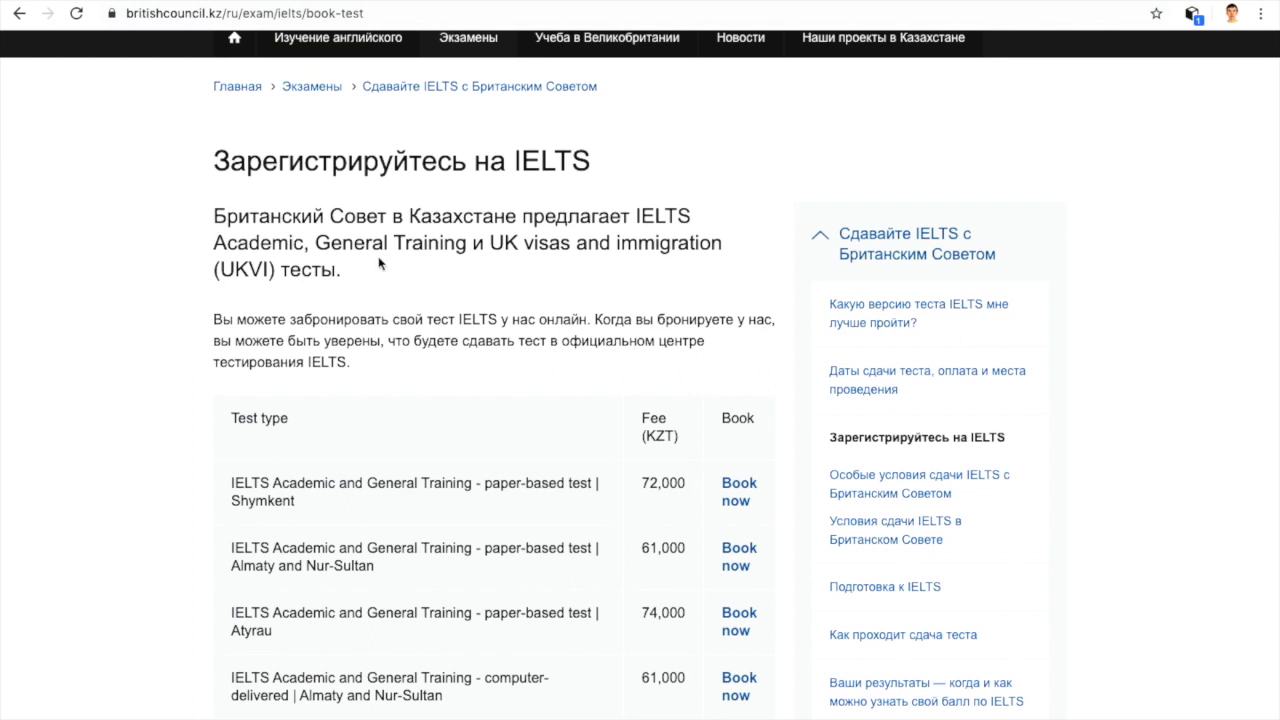
scroll(379, 263, down, 1)
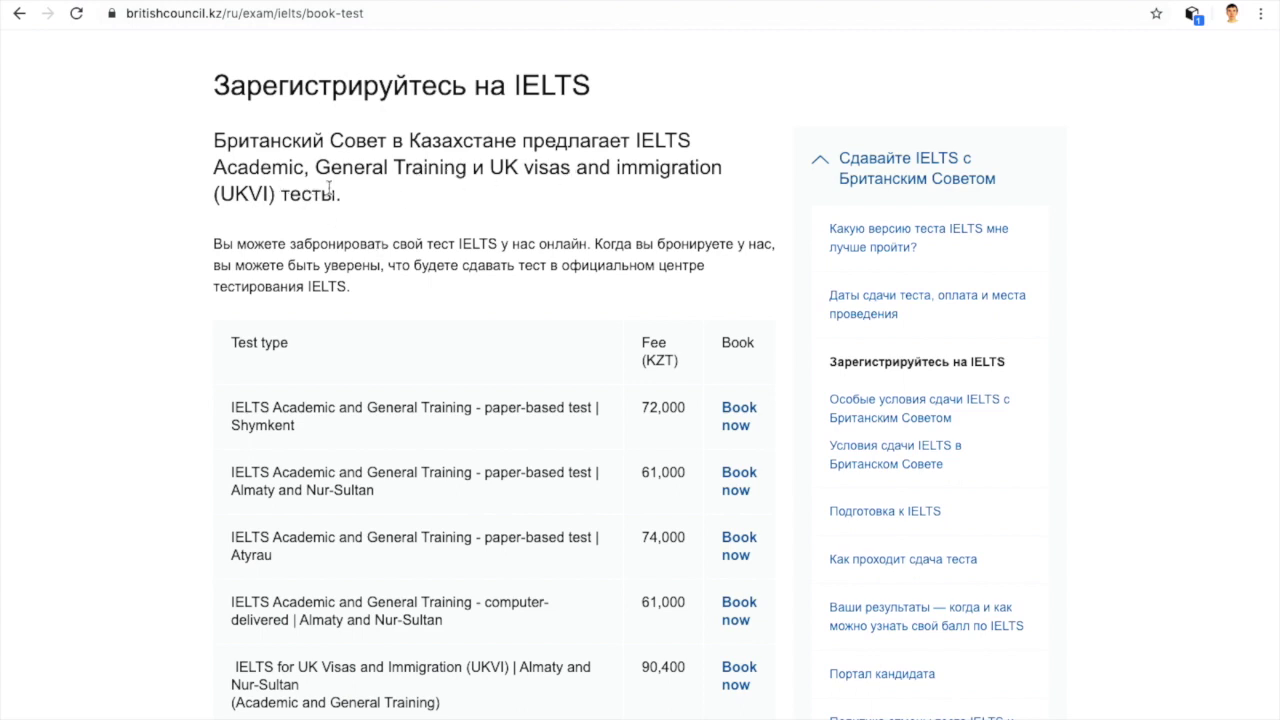
scroll(351, 288, down, 2)
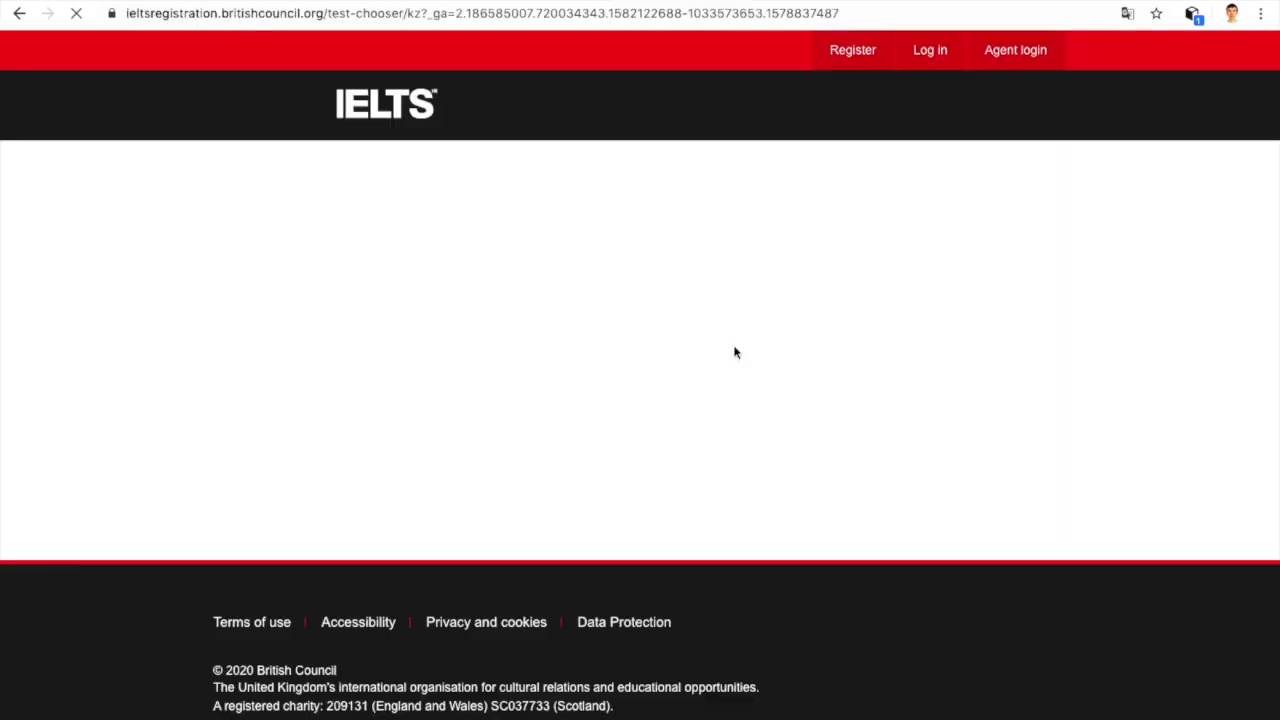
Step: Start booking an IELTS Academic test with Kazakhstan as the country
scroll(735, 352, down, 3)
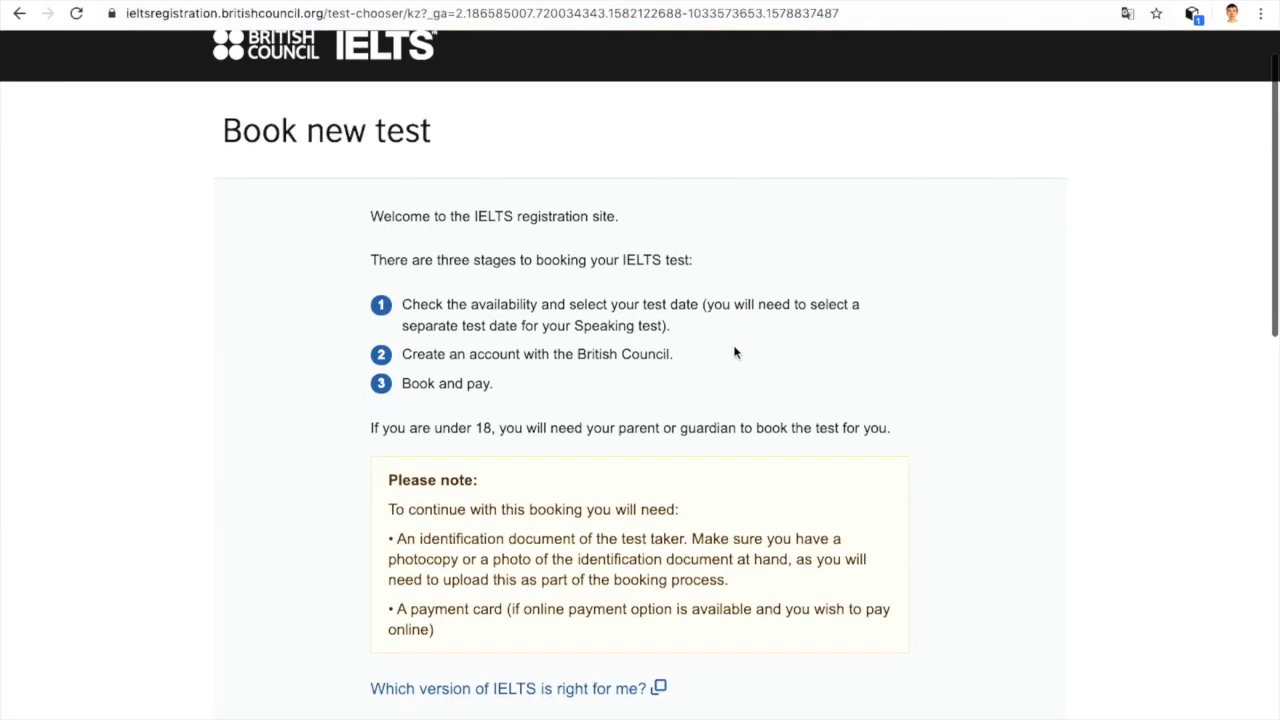
scroll(735, 352, down, 3)
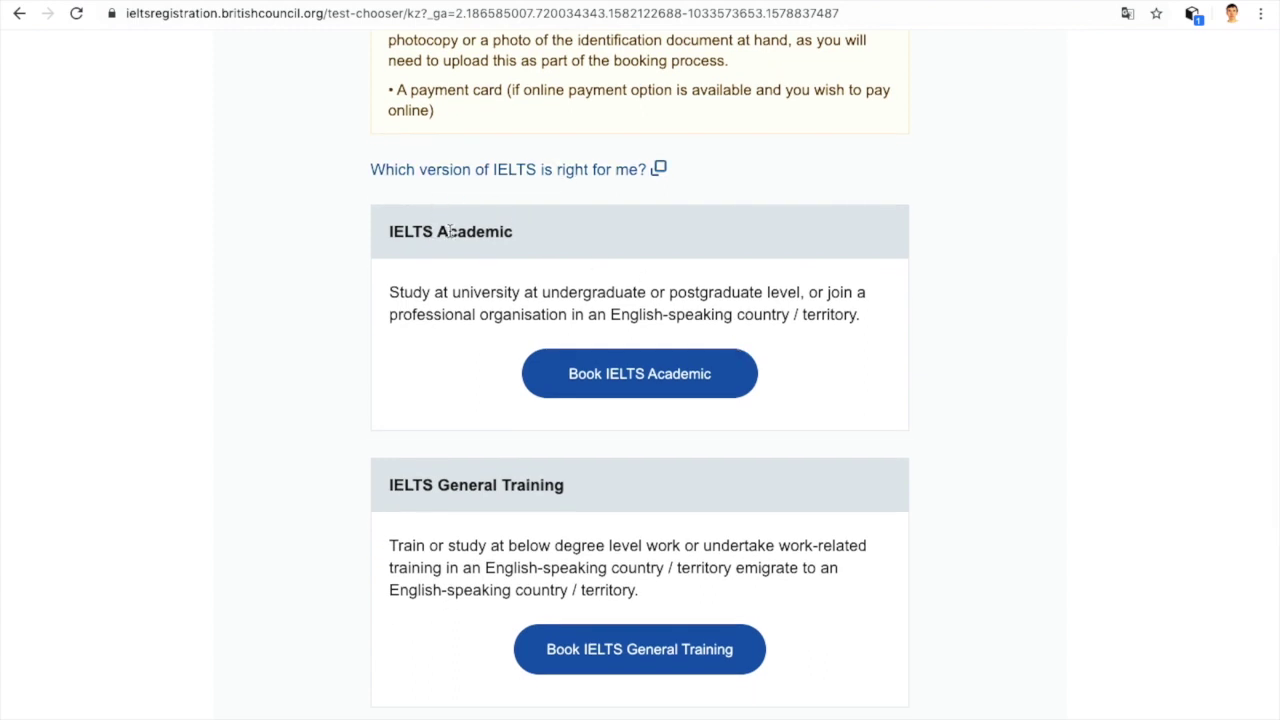
click(587, 371)
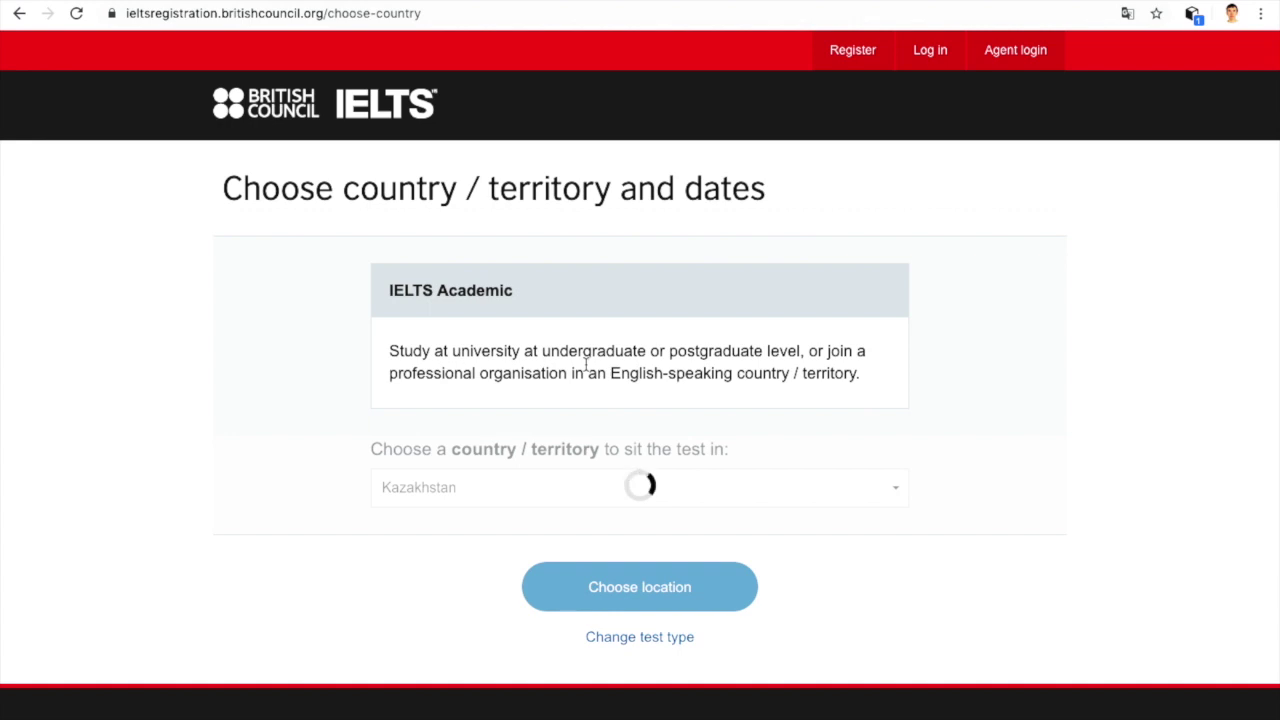
scroll(586, 365, down, 3)
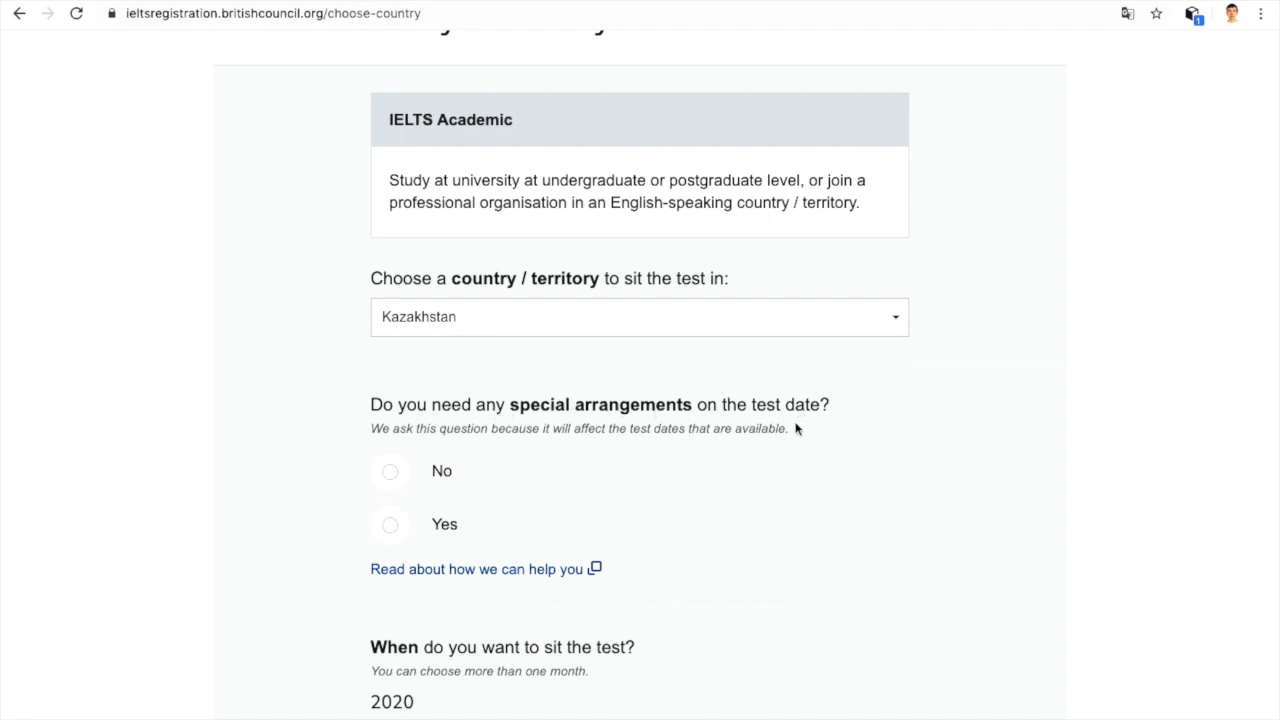
scroll(797, 428, down, 2)
Step: Answer No to special arrangements, pick April 2020, and continue to location choice
click(392, 390)
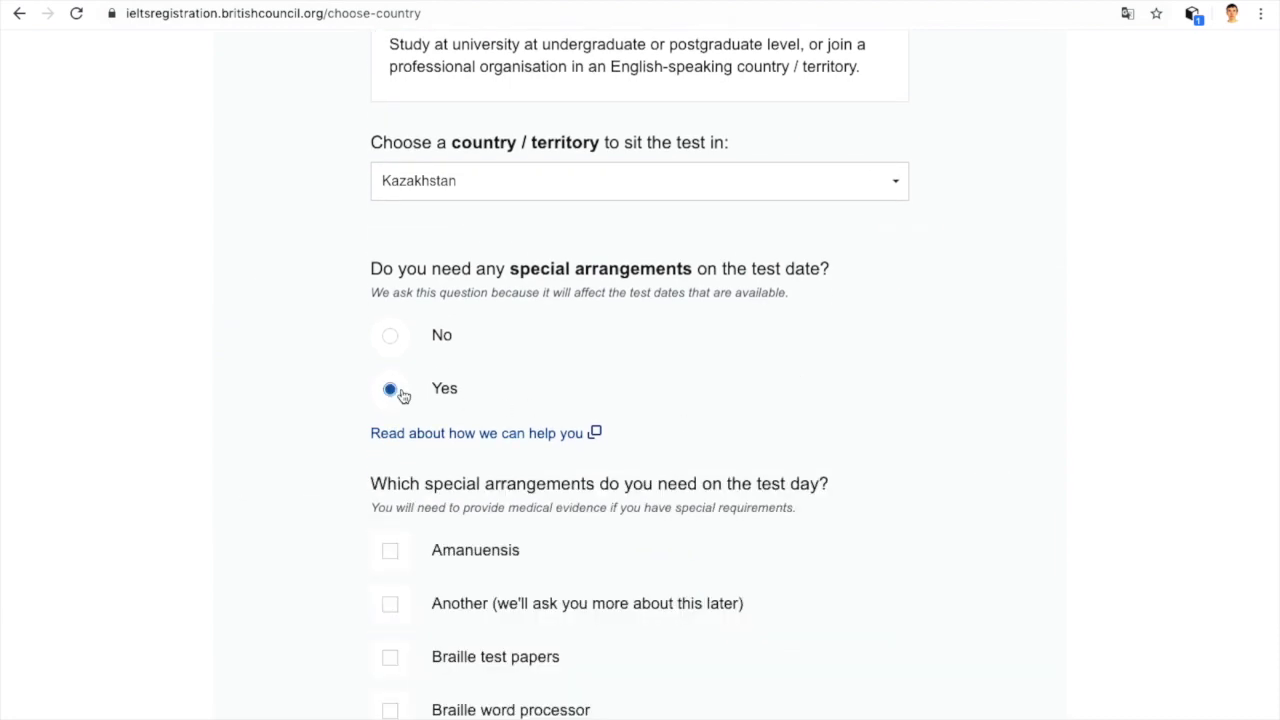
scroll(660, 397, down, 4)
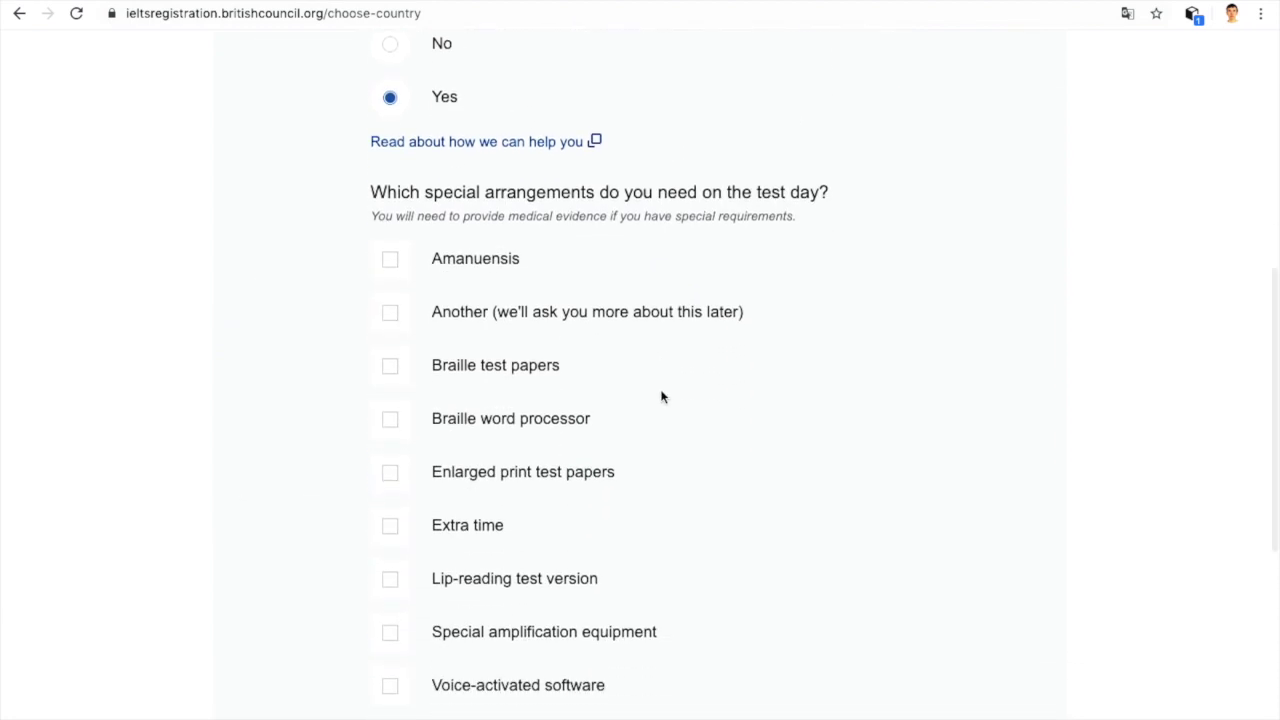
scroll(523, 386, down, 3)
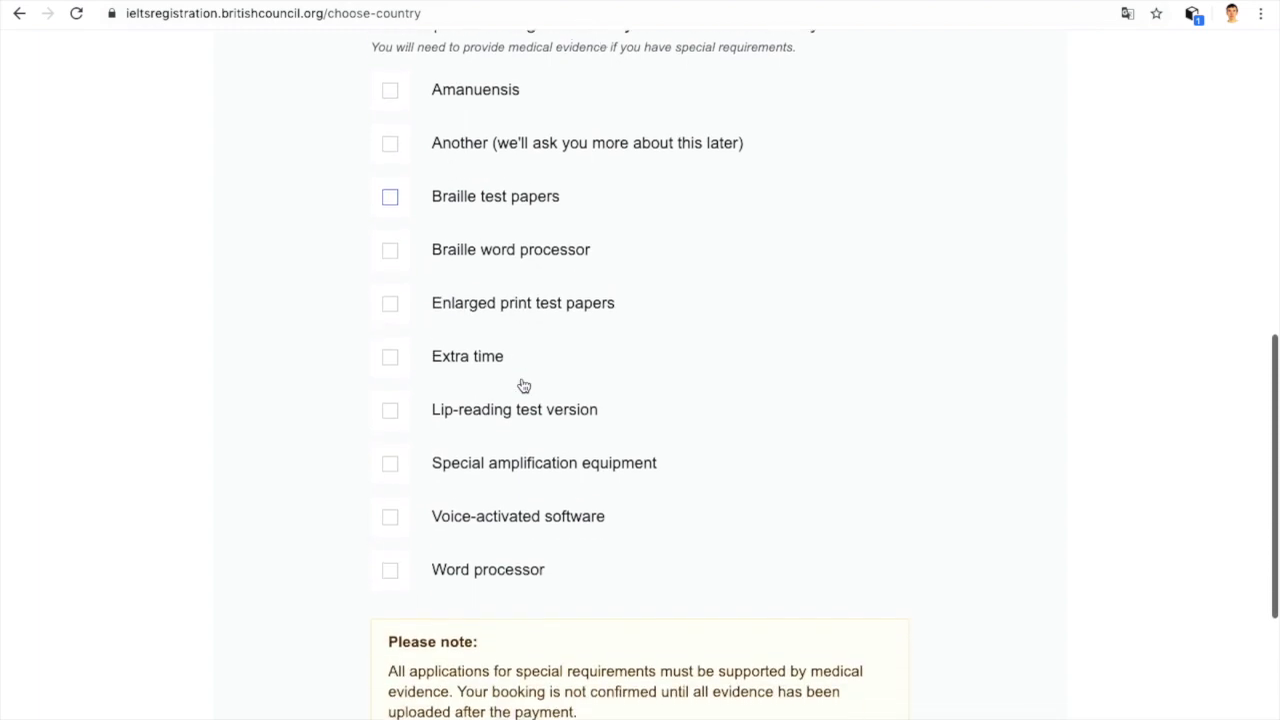
scroll(523, 384, up, 1)
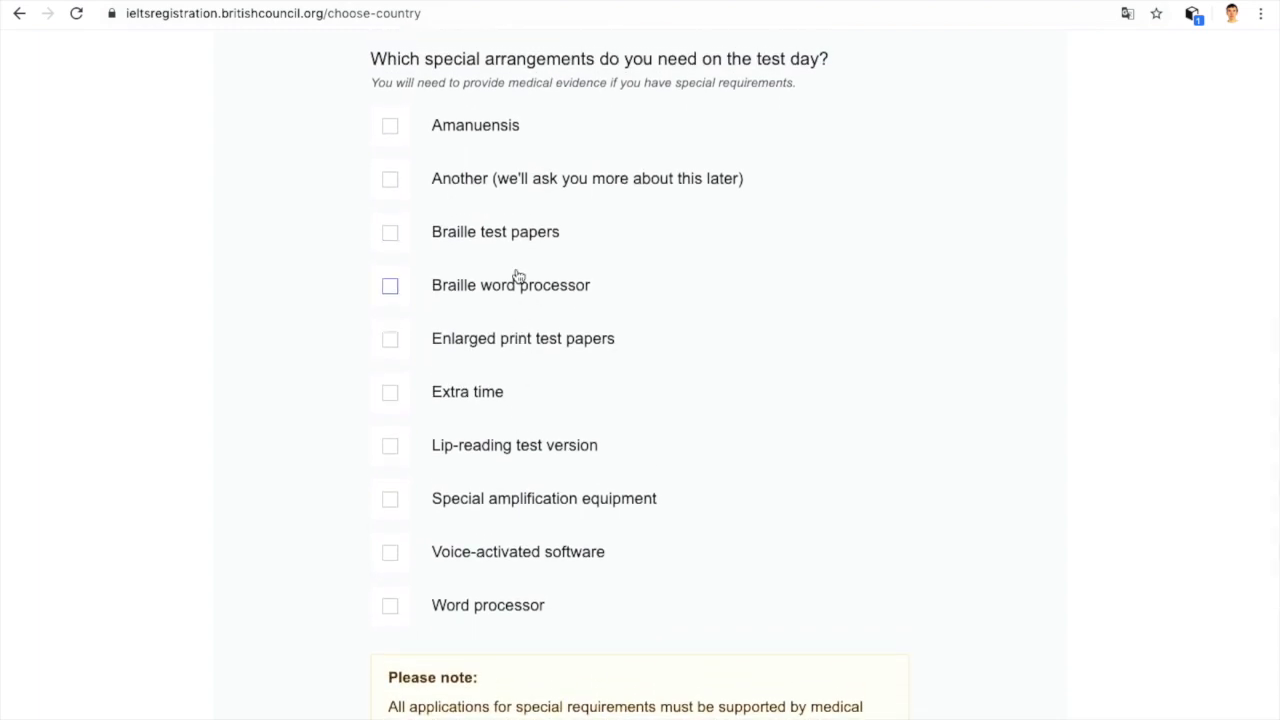
scroll(518, 275, up, 3)
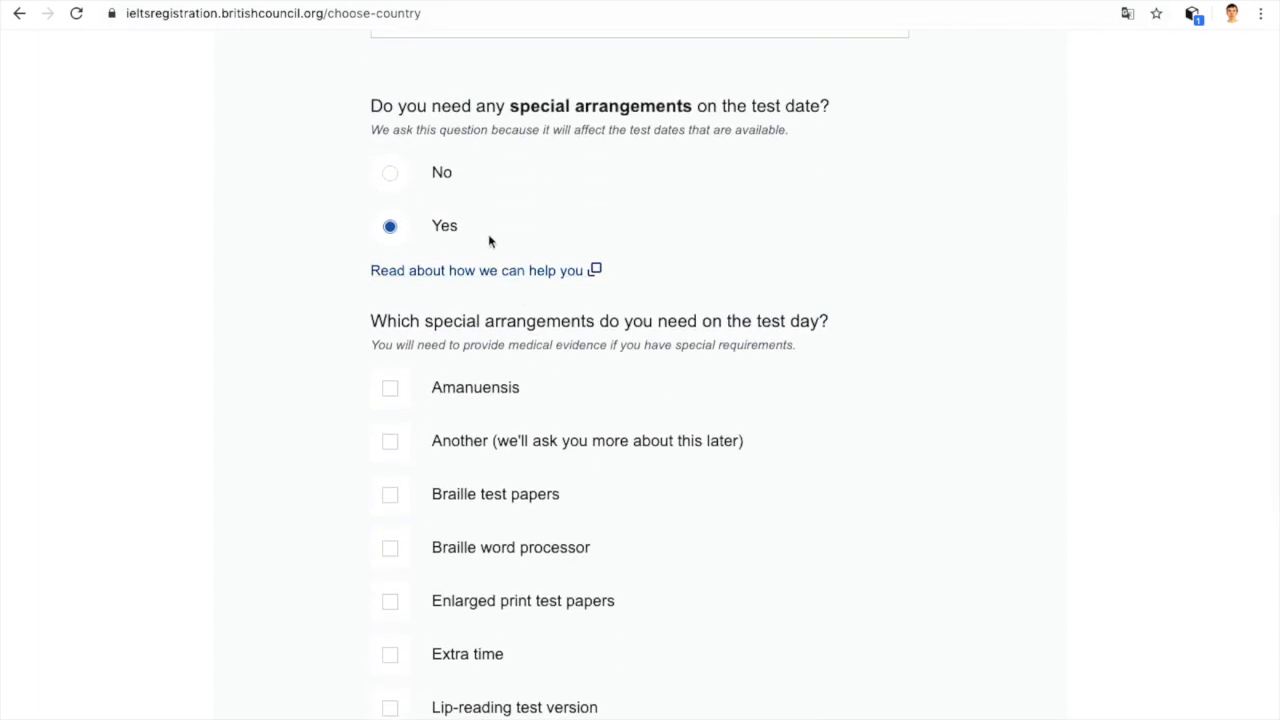
scroll(485, 240, up, 1)
click(424, 246)
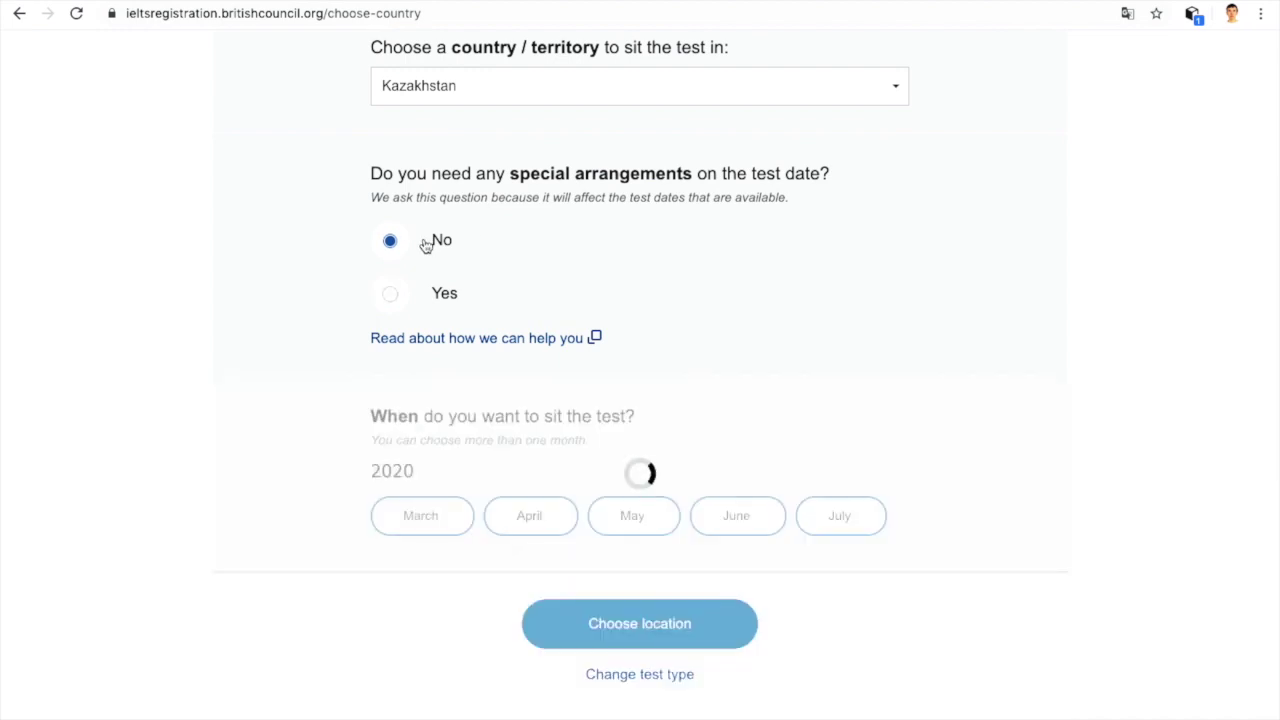
scroll(423, 243, down, 1)
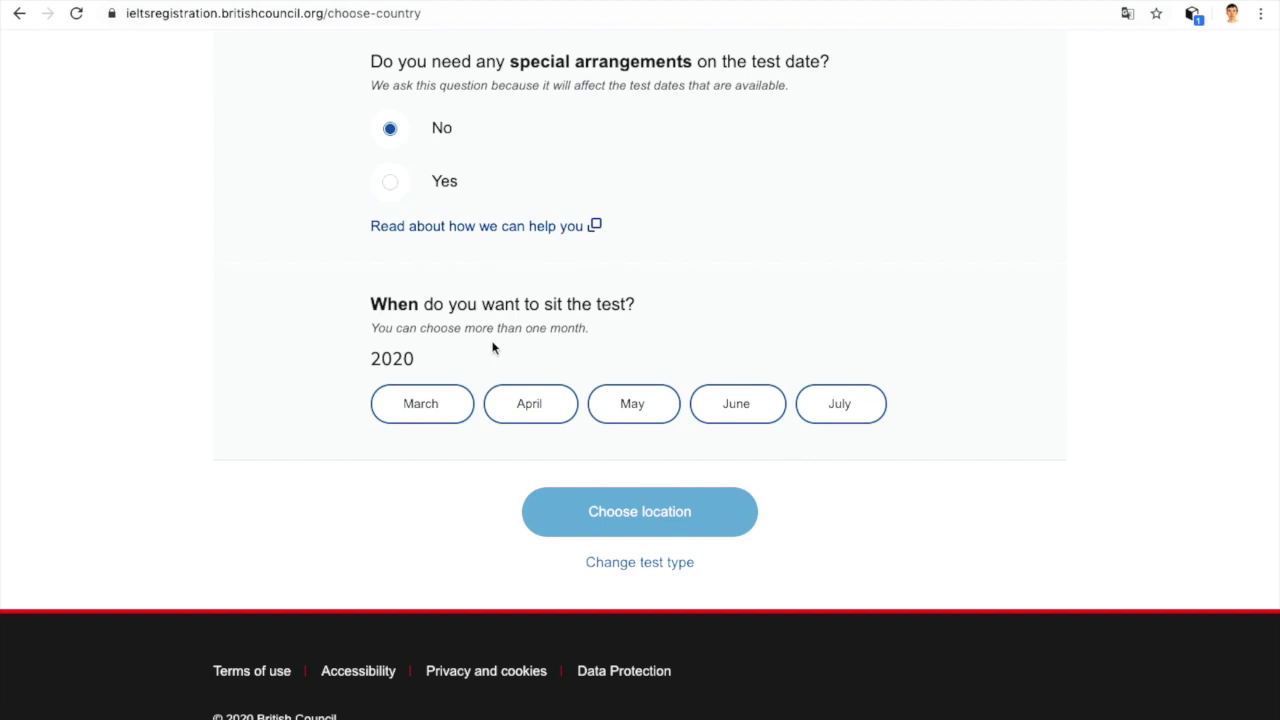
click(506, 402)
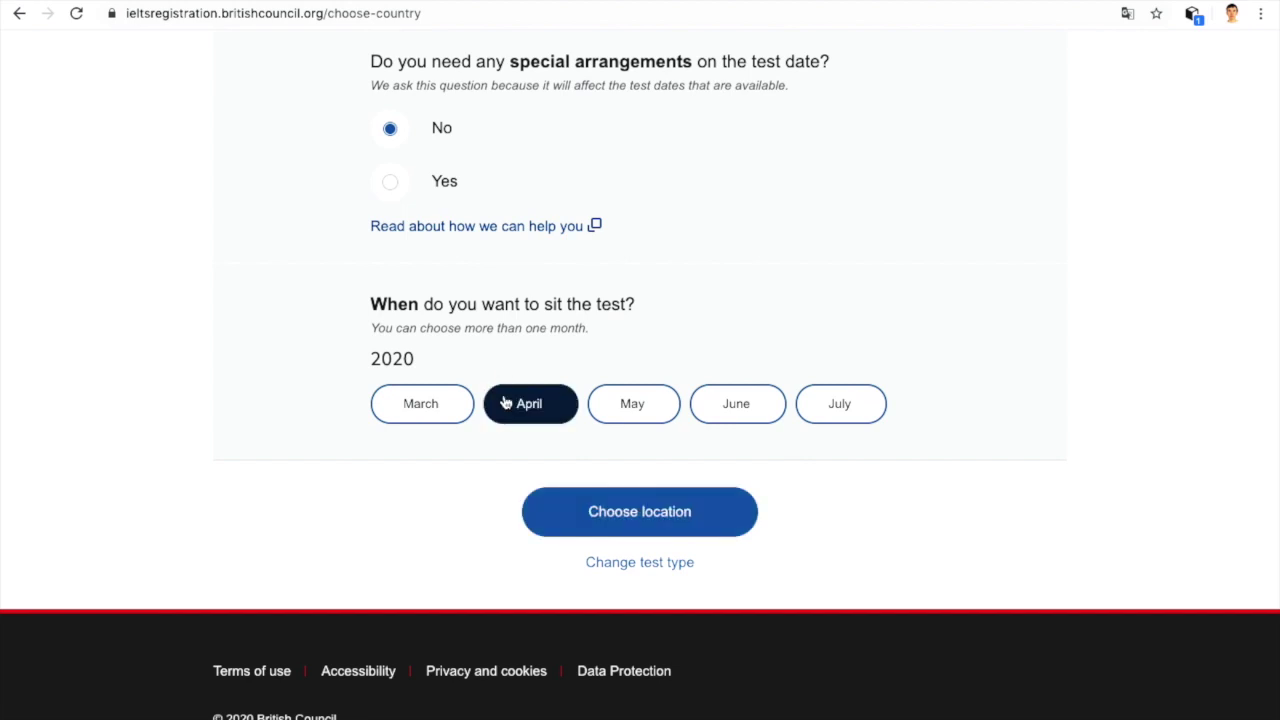
click(593, 515)
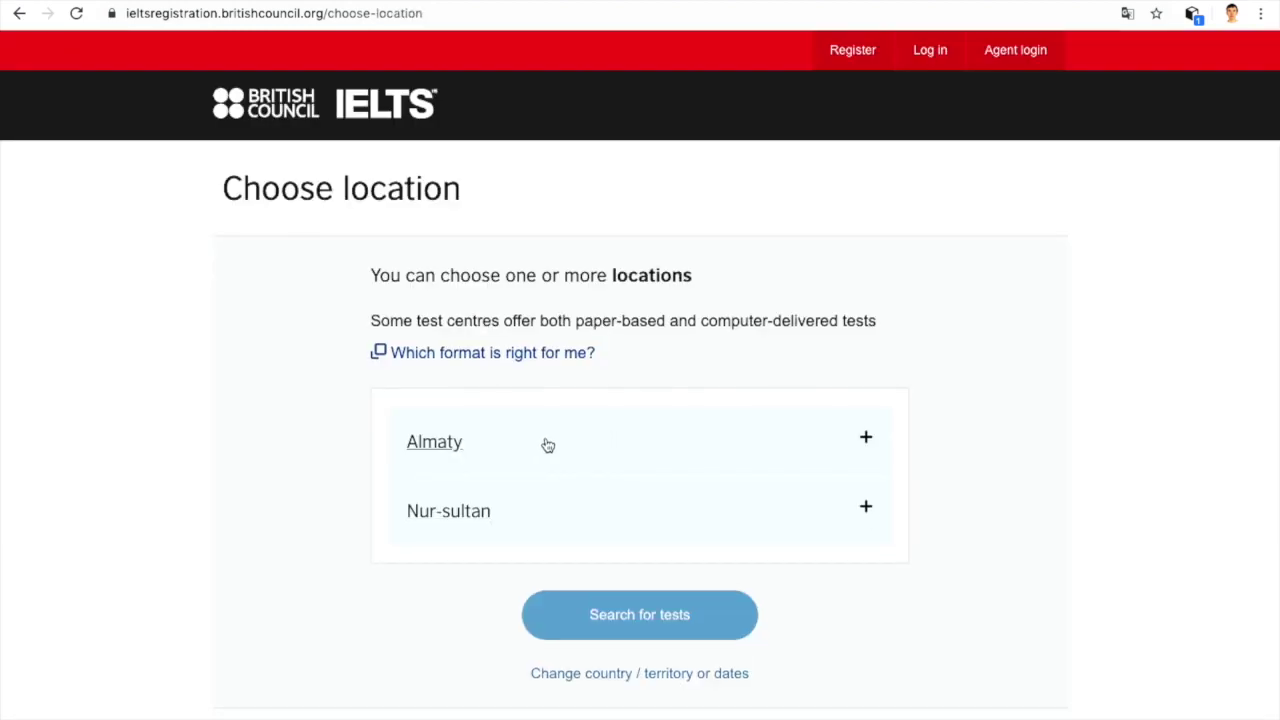
Step: Select the British Council Kazakhstan centre in Nur-sultan and search for April tests
click(487, 513)
scroll(486, 514, down, 1)
click(440, 499)
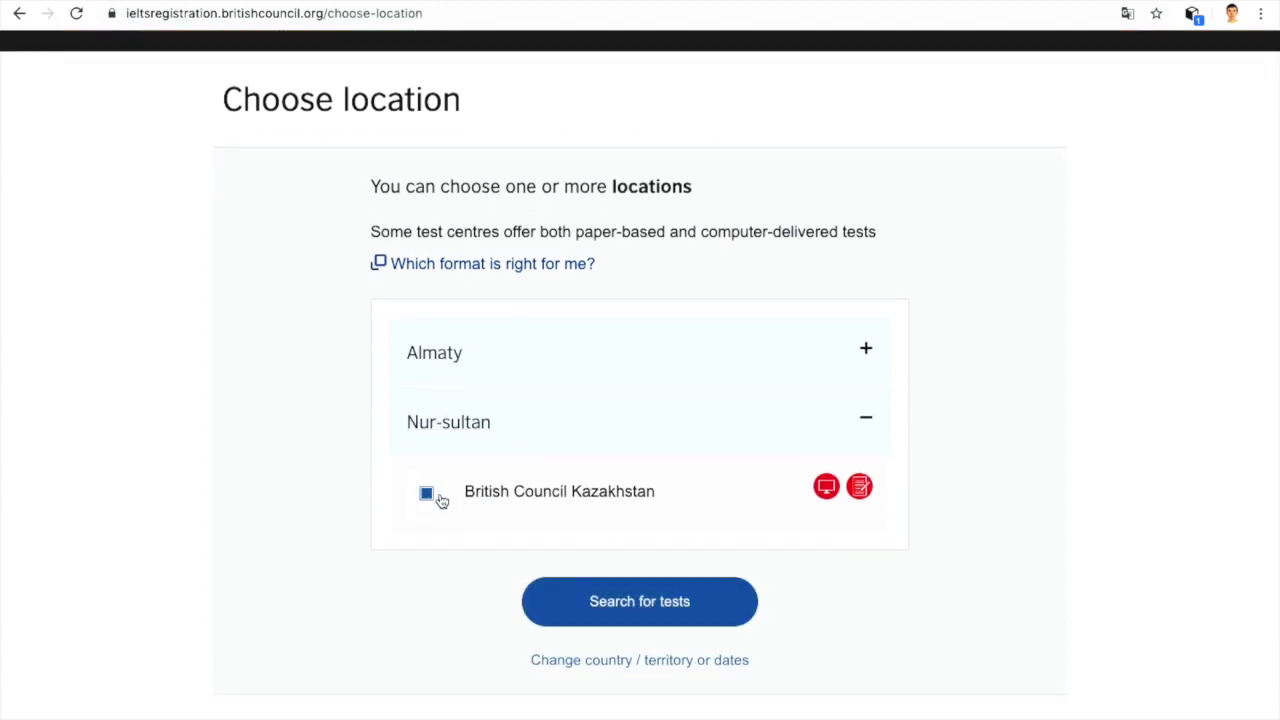
mouse_move(823, 493)
click(631, 598)
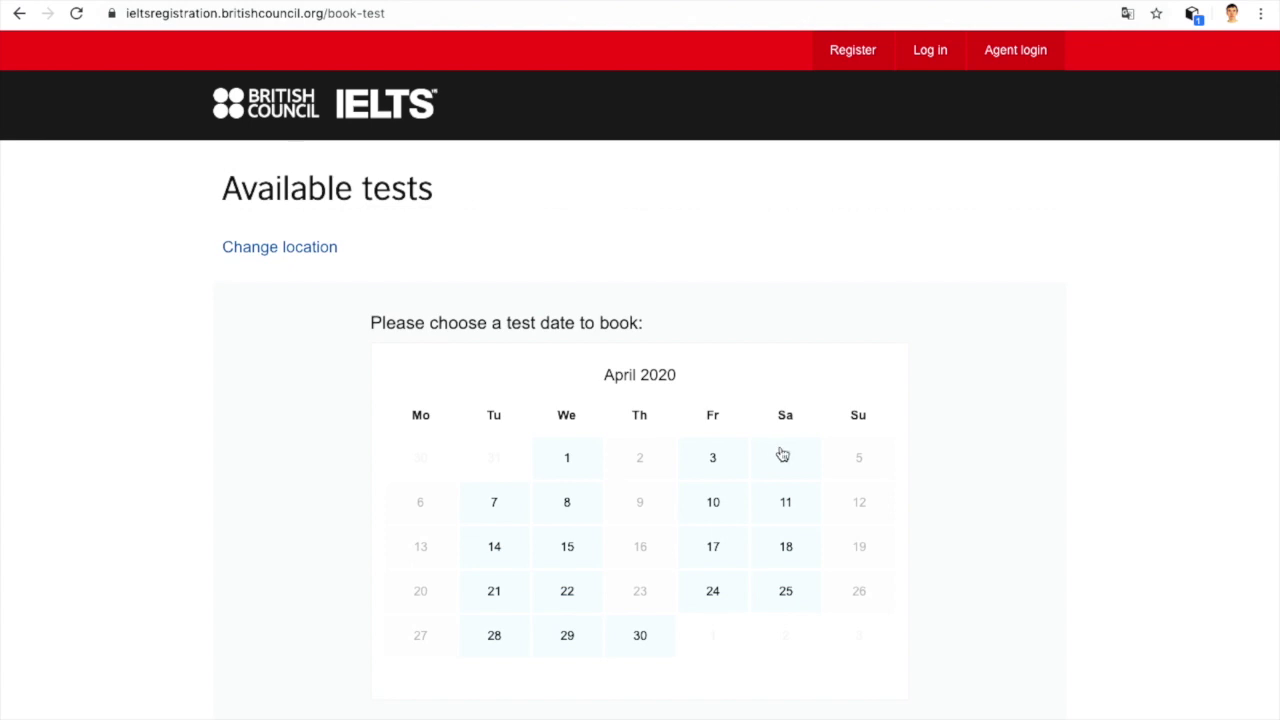
Step: Compare available tests on 4, 3, 10, 17 and 18 April, settling on 4 April
click(784, 456)
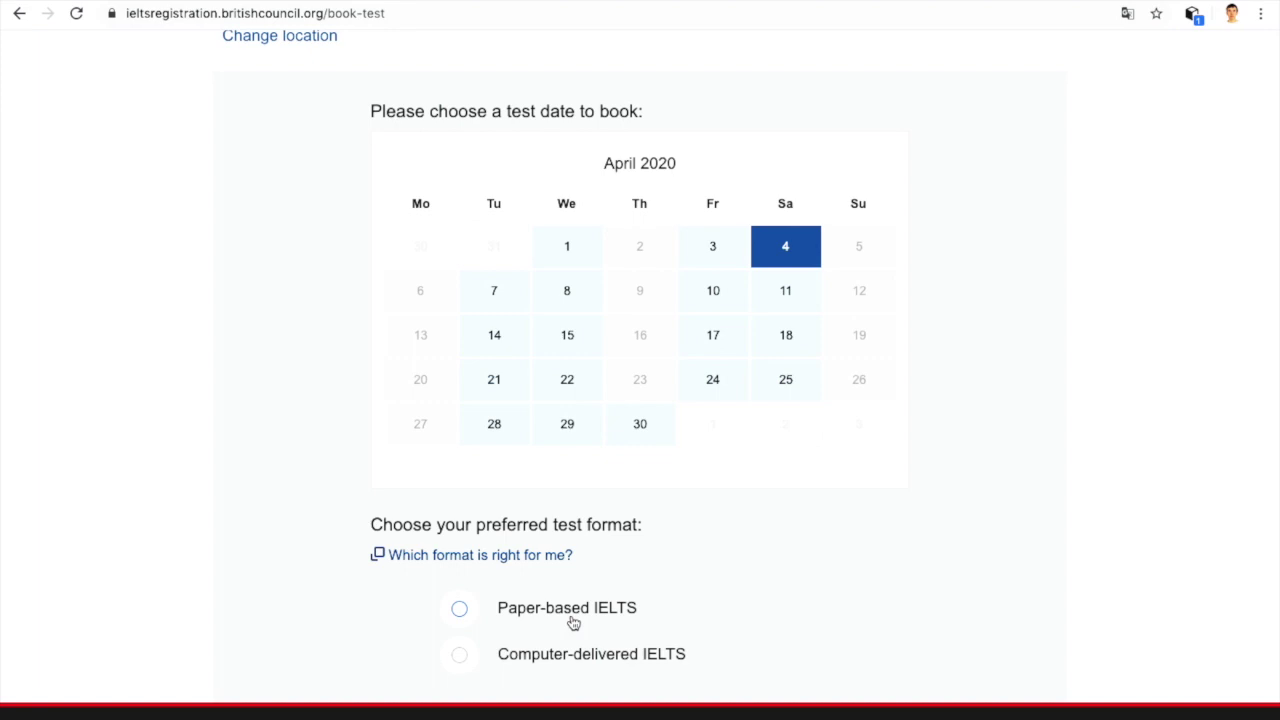
click(705, 245)
scroll(705, 245, down, 2)
scroll(705, 245, up, 1)
scroll(703, 243, up, 1)
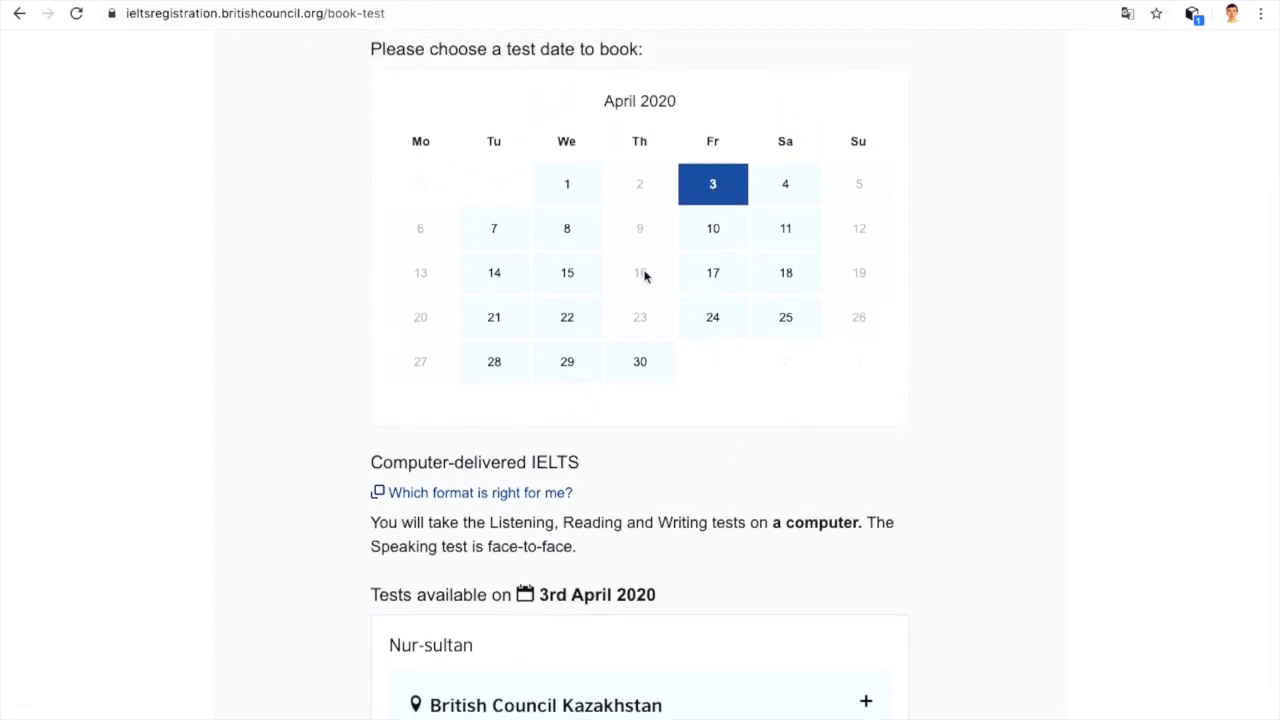
click(698, 241)
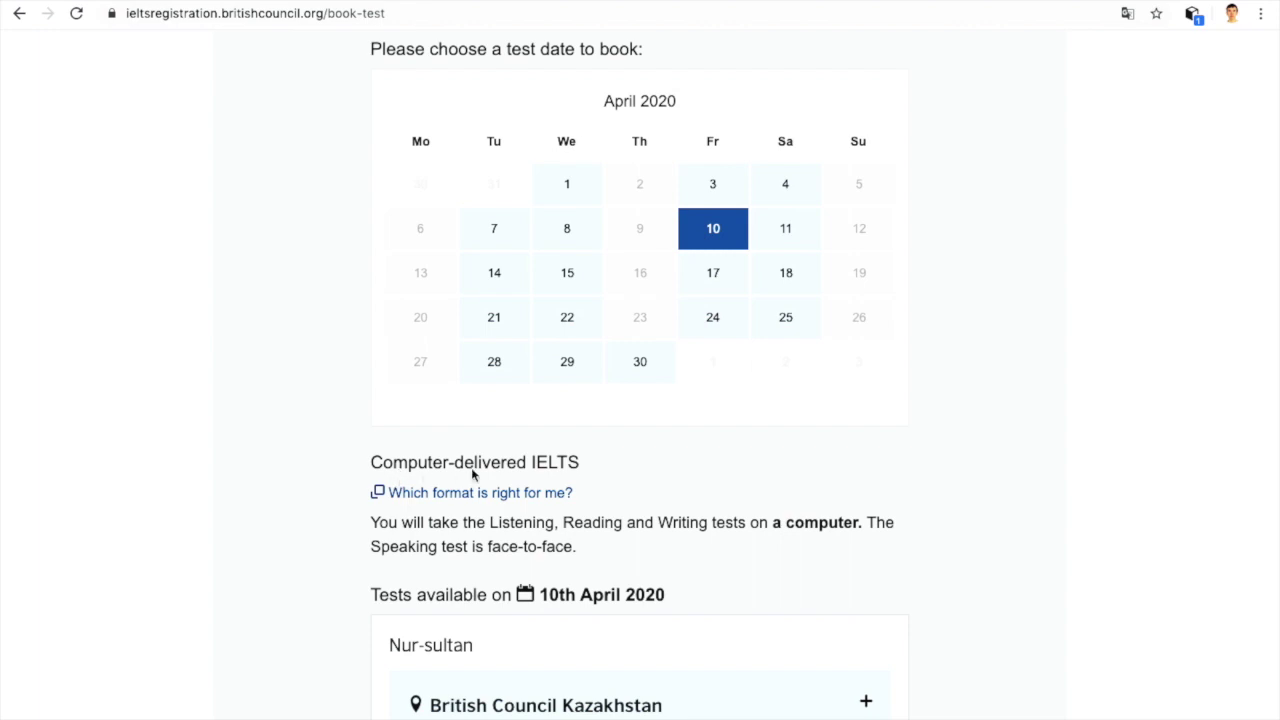
click(703, 277)
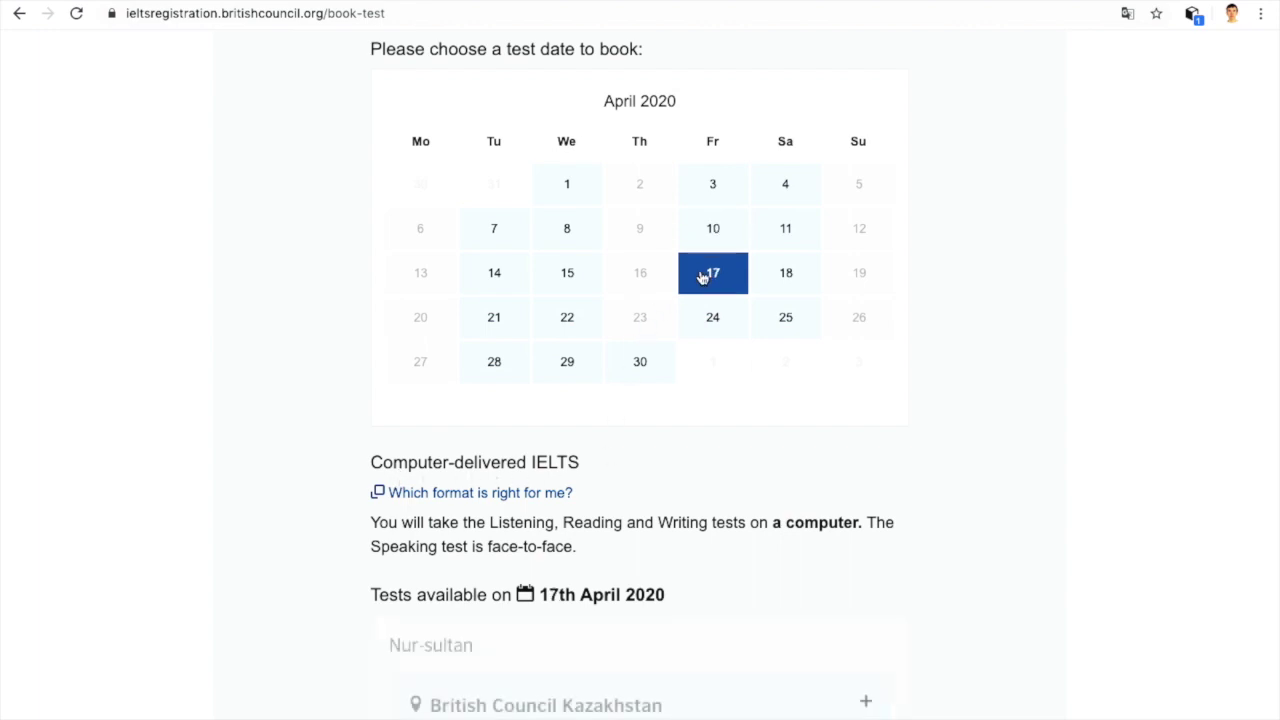
click(774, 274)
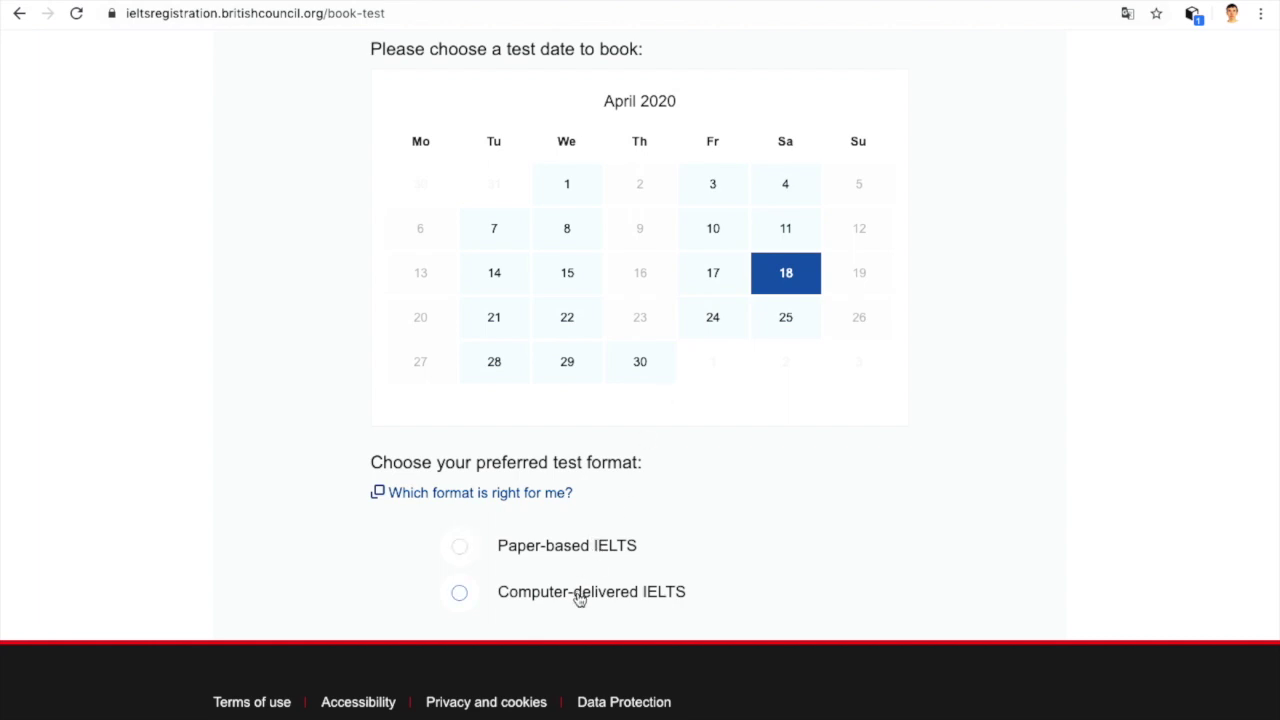
click(786, 199)
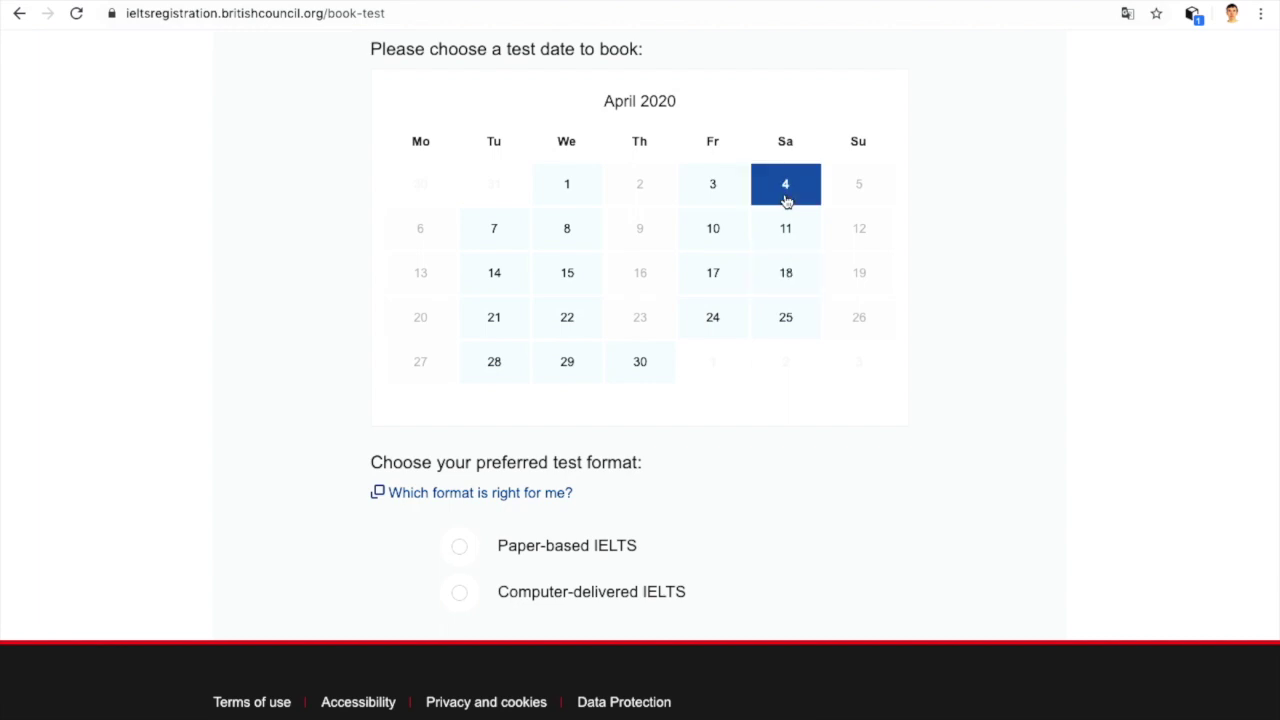
Step: Choose the paper-based test at British Council Kazakhstan for 4 April 2020
click(561, 549)
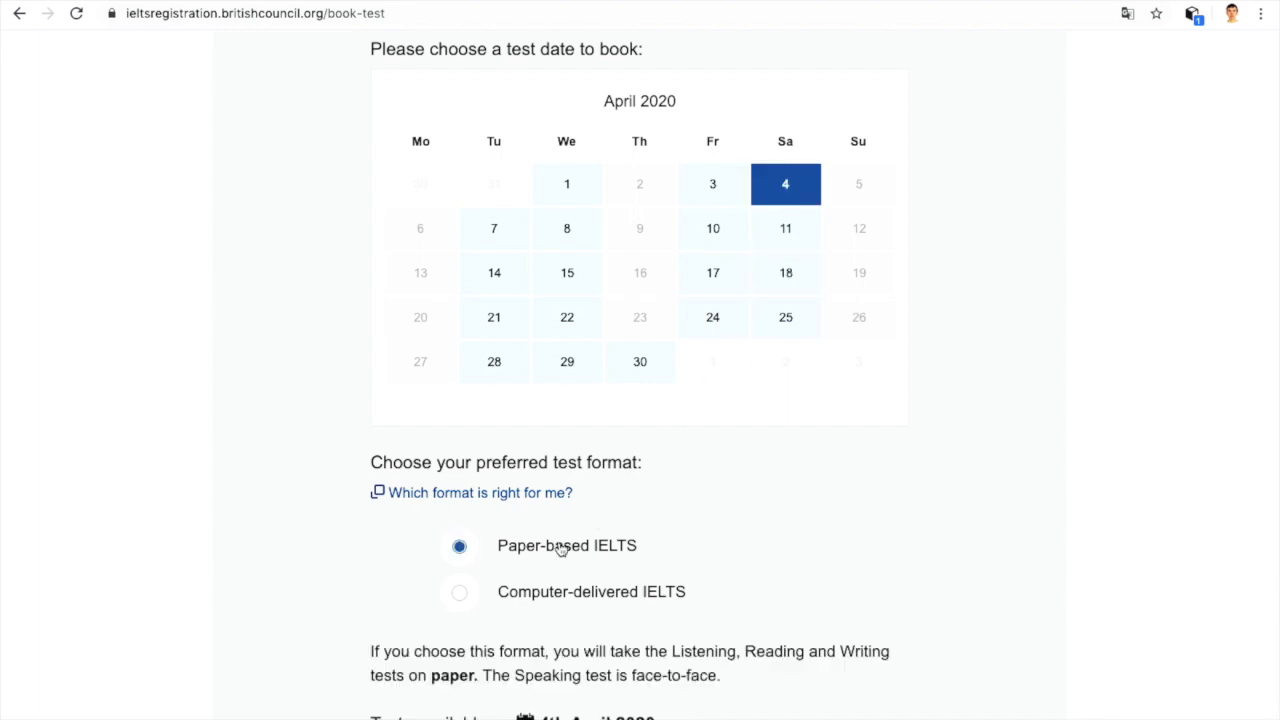
scroll(560, 549, down, 3)
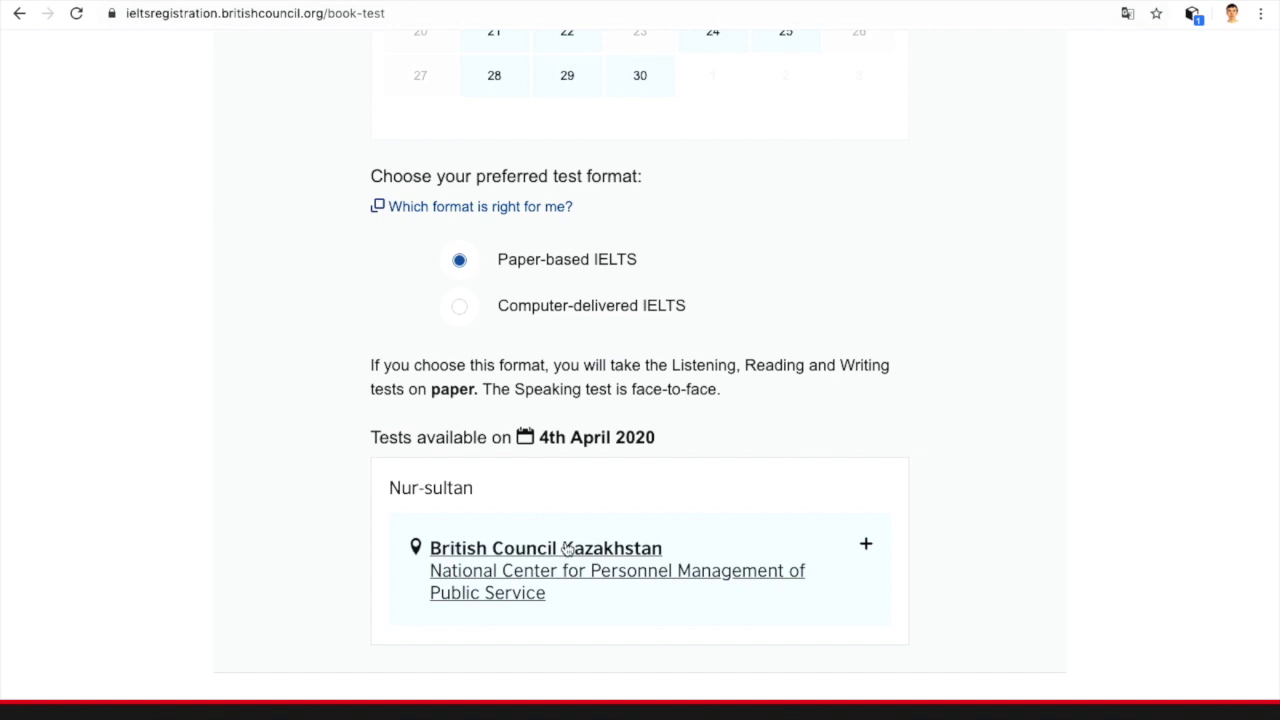
click(566, 549)
scroll(566, 549, down, 2)
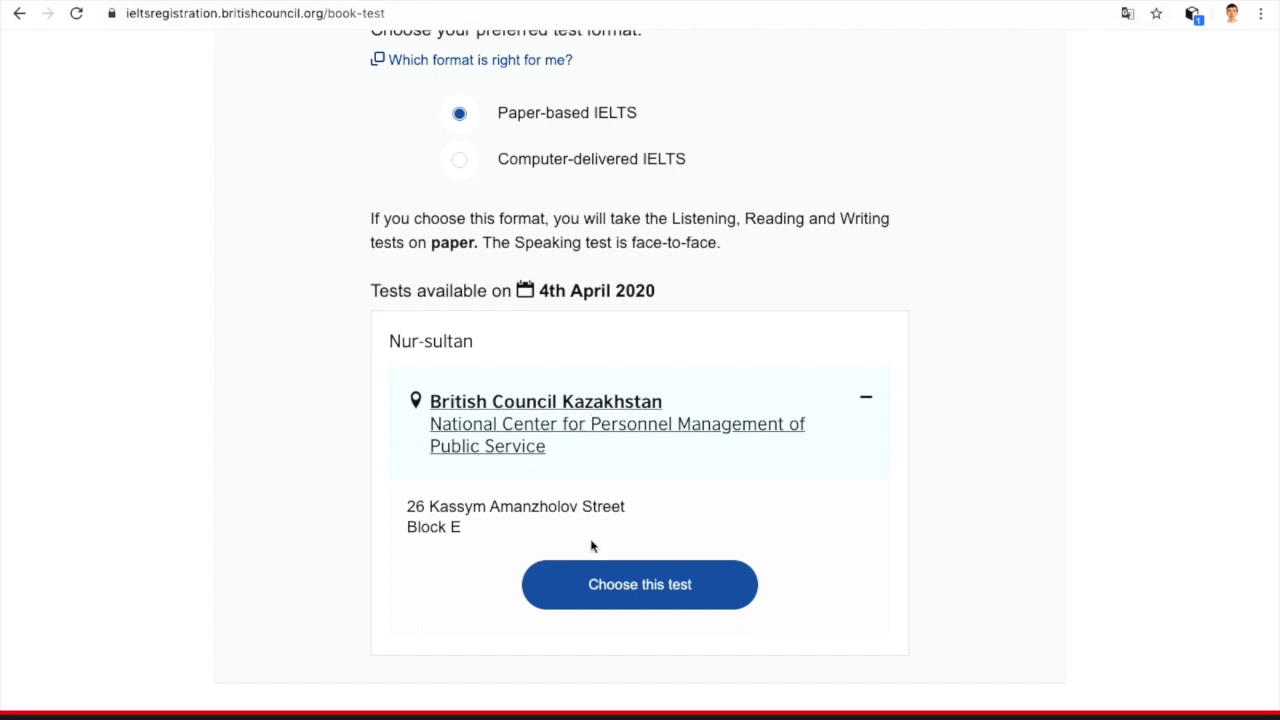
click(598, 570)
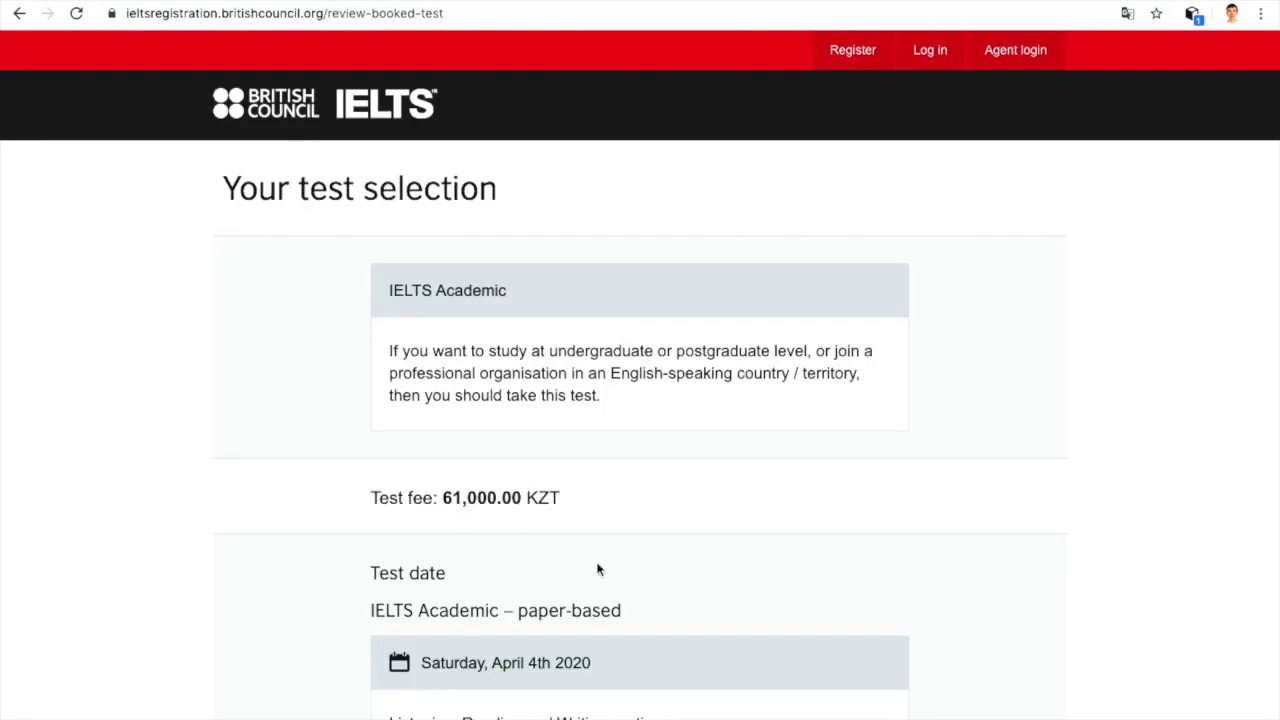
Step: Review the test's date, time and location details, then proceed to Speaking test selection
scroll(598, 570, down, 1)
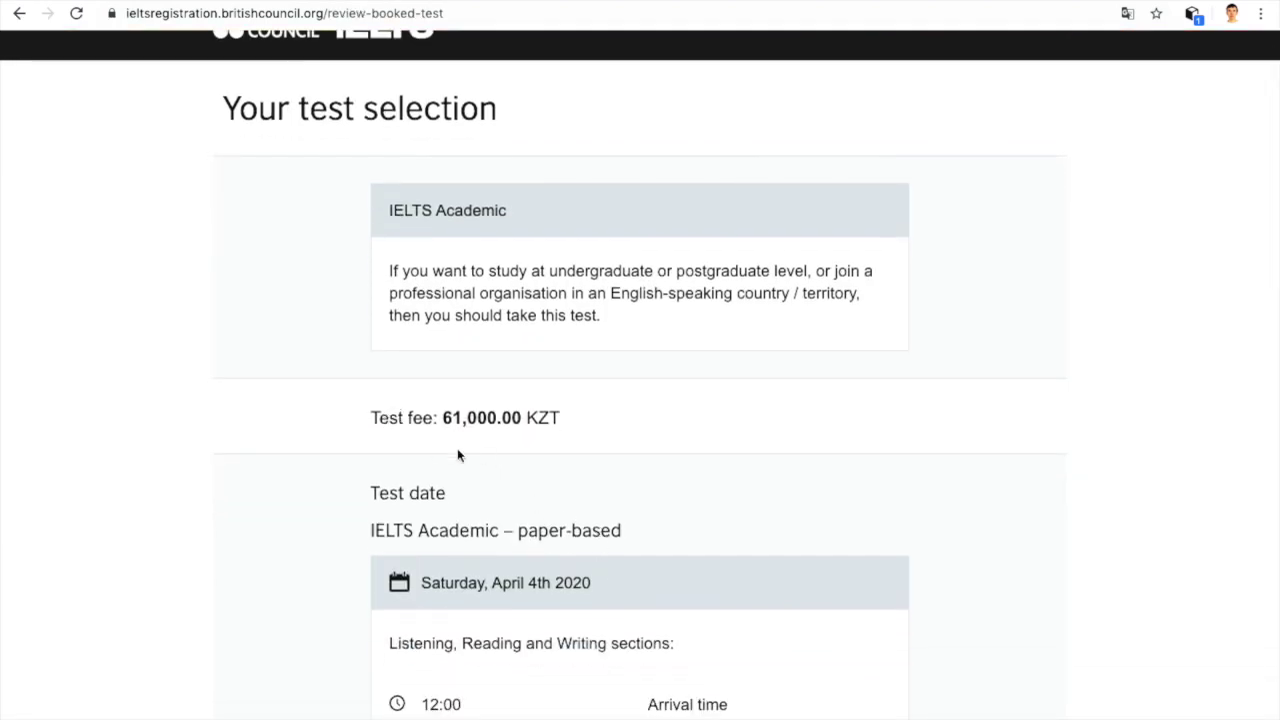
scroll(549, 438, down, 3)
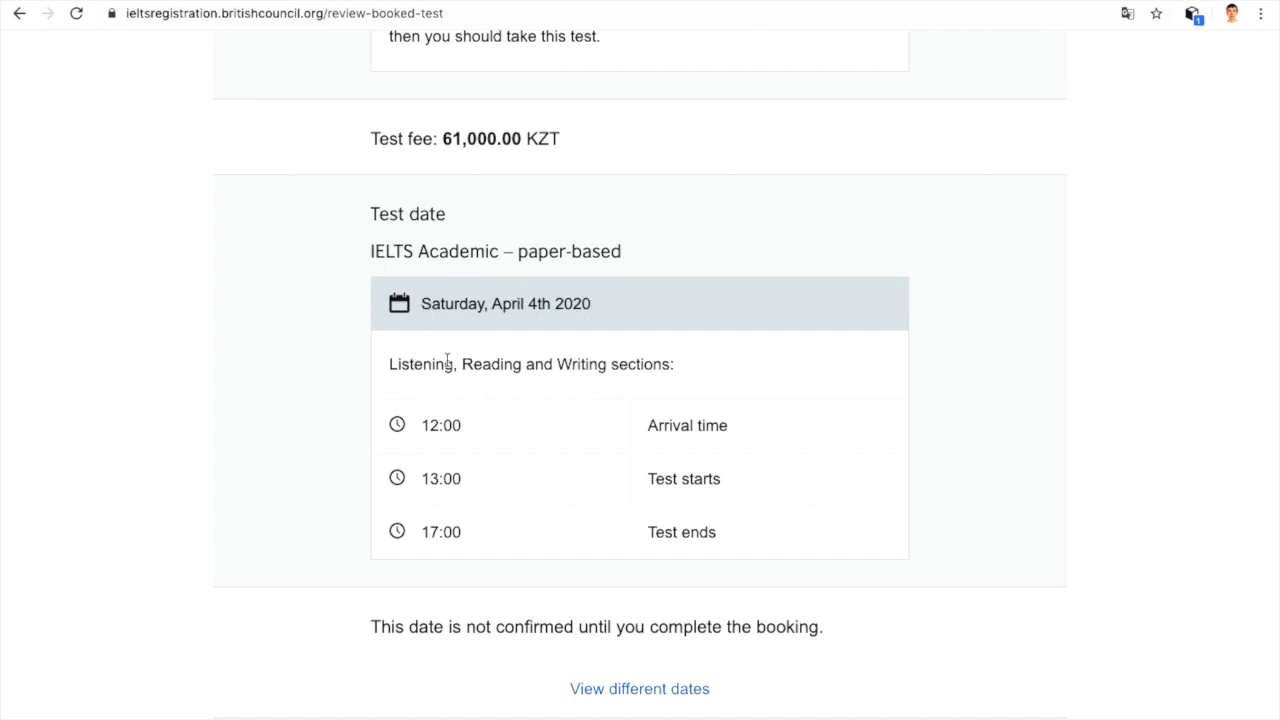
scroll(645, 364, down, 1)
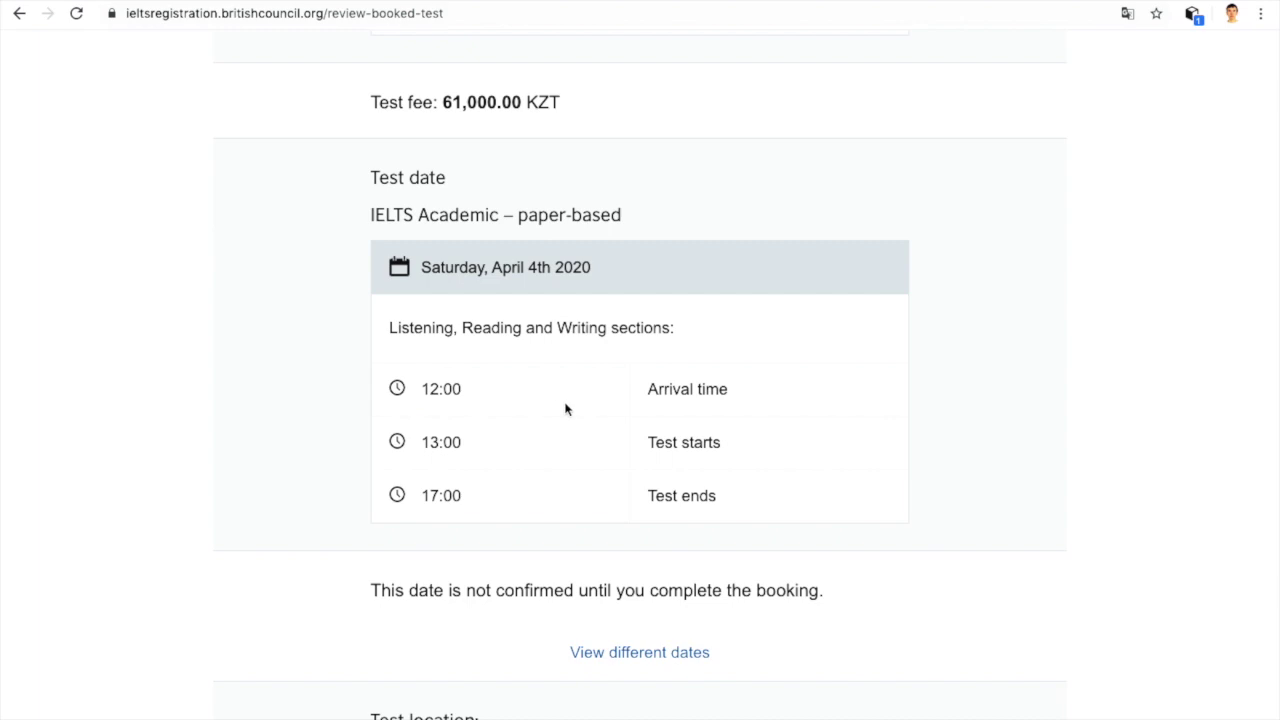
scroll(565, 409, down, 2)
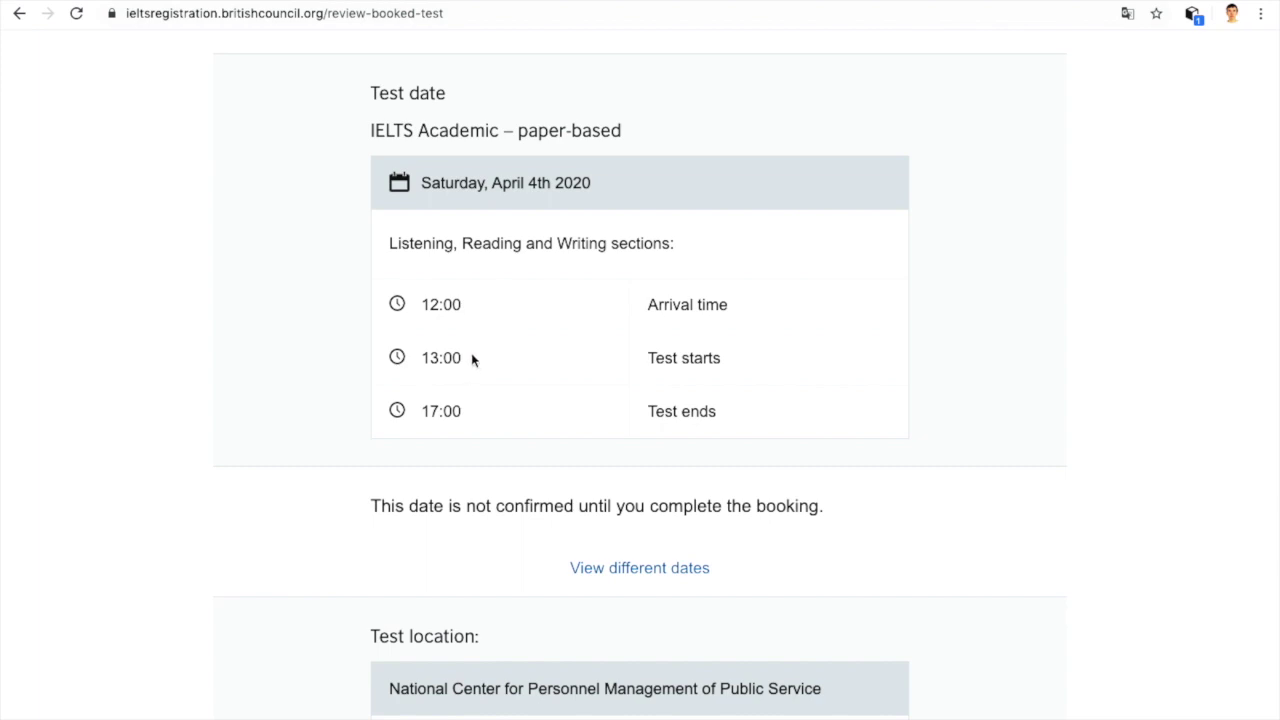
scroll(477, 308, down, 2)
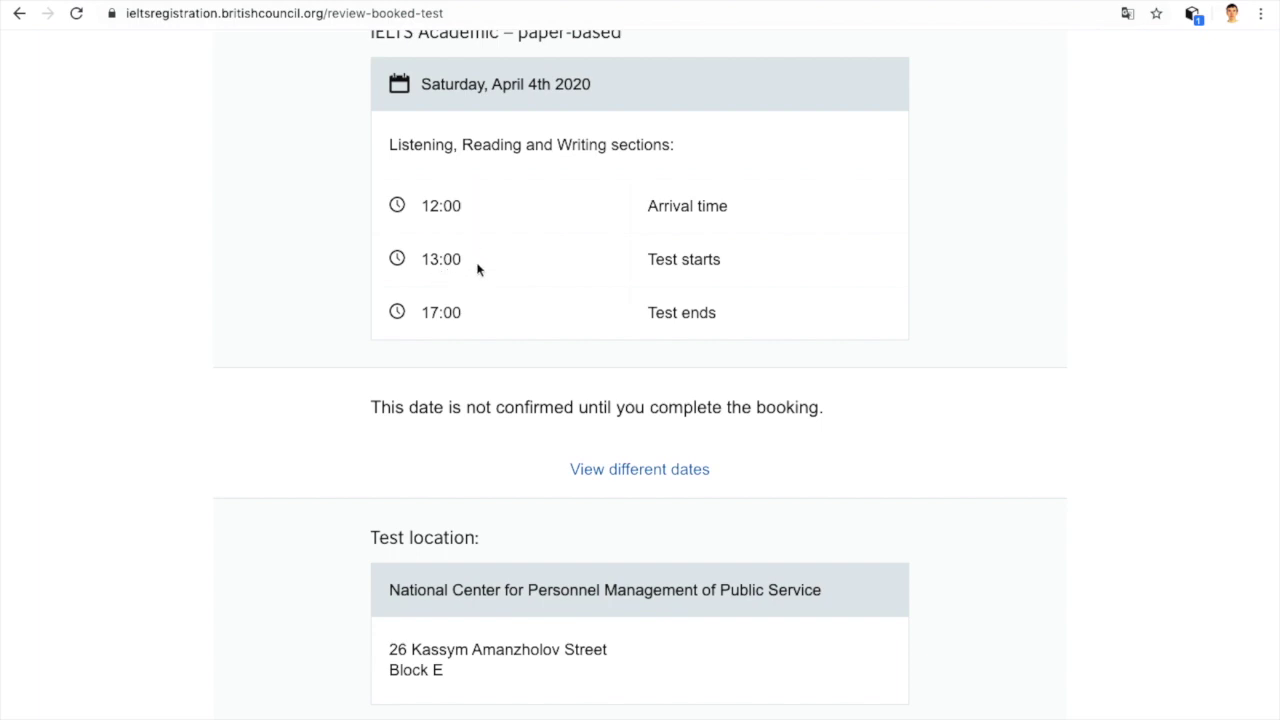
scroll(487, 308, down, 6)
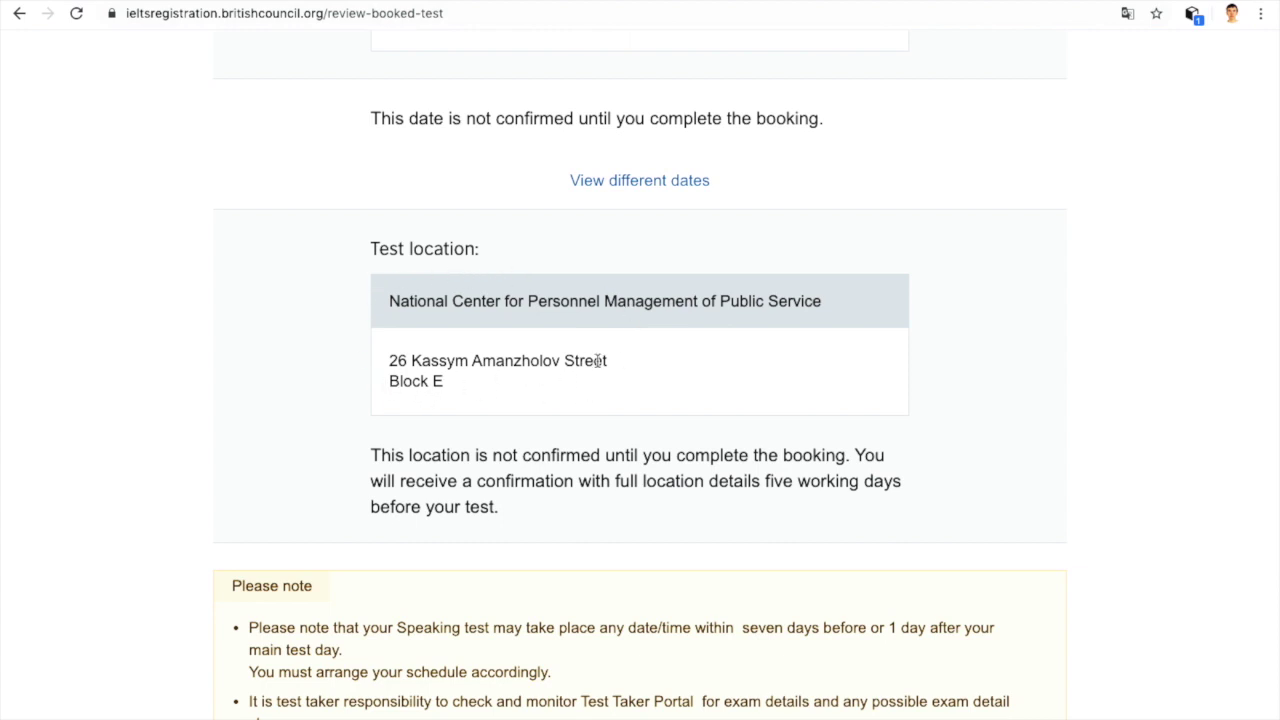
scroll(399, 387, down, 7)
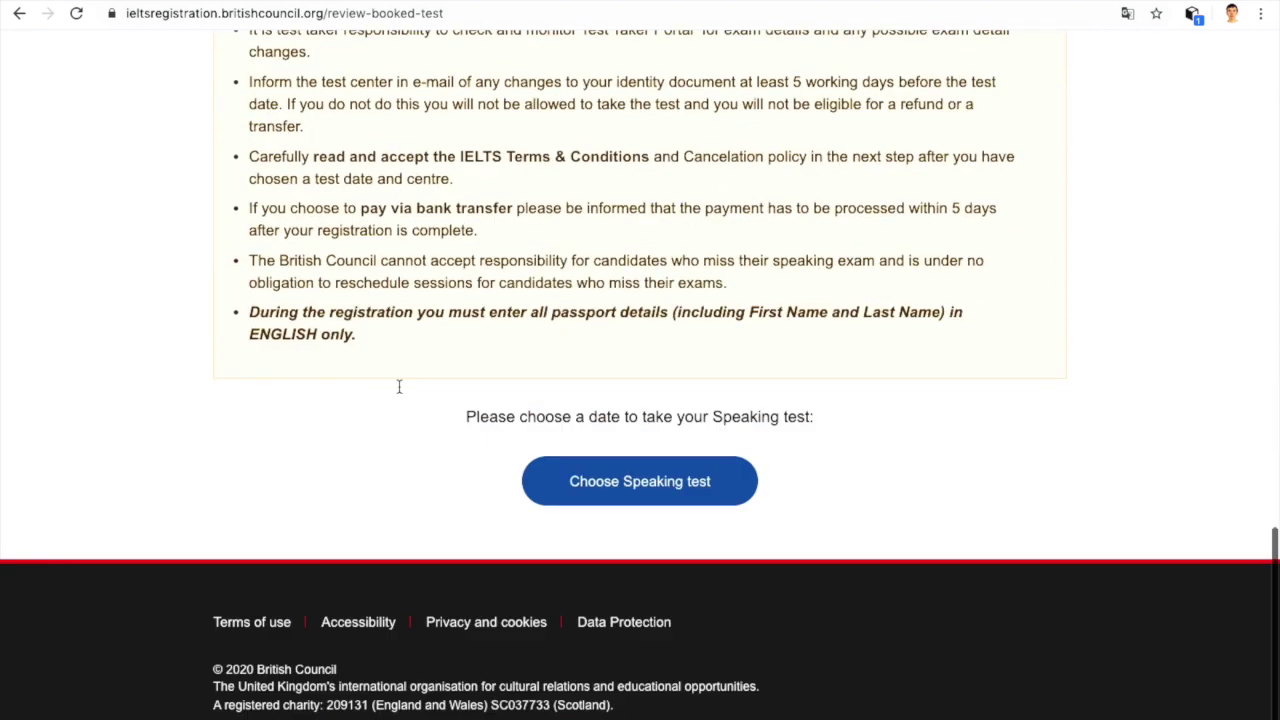
click(593, 484)
Step: Book the Speaking test for 30 March 2020 at 09:40
scroll(591, 483, down, 5)
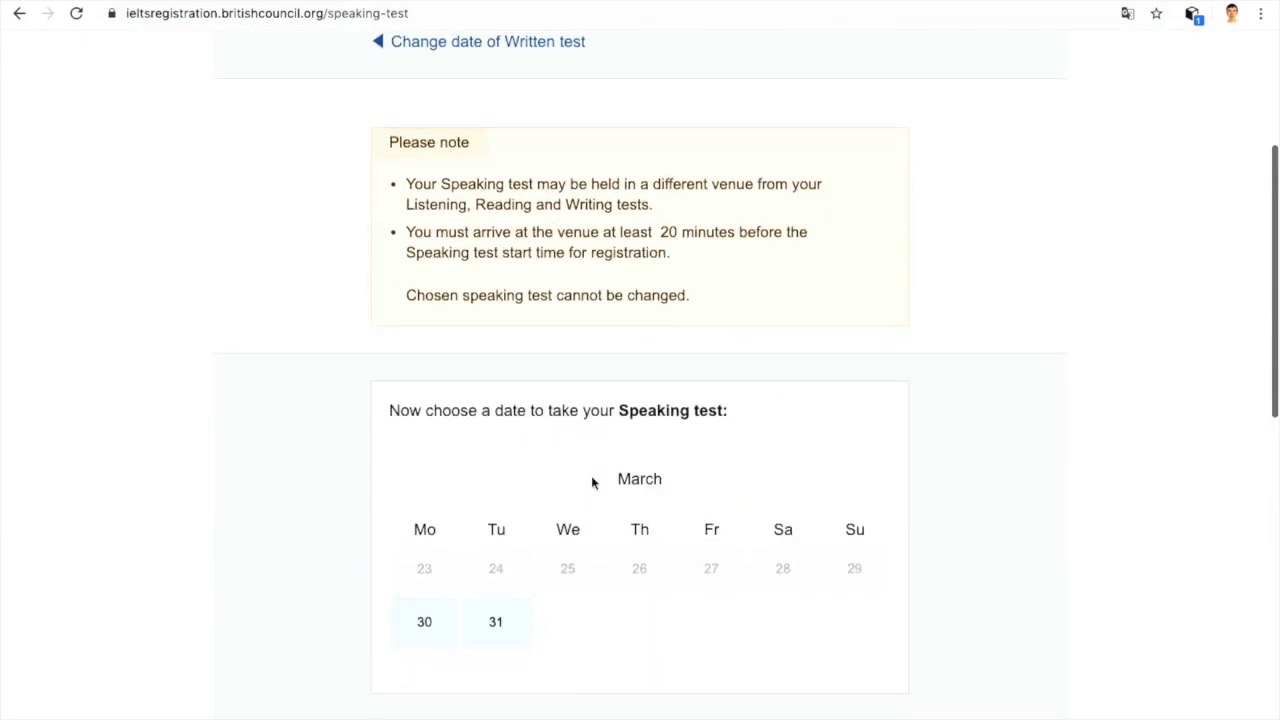
scroll(591, 483, down, 2)
scroll(591, 483, up, 3)
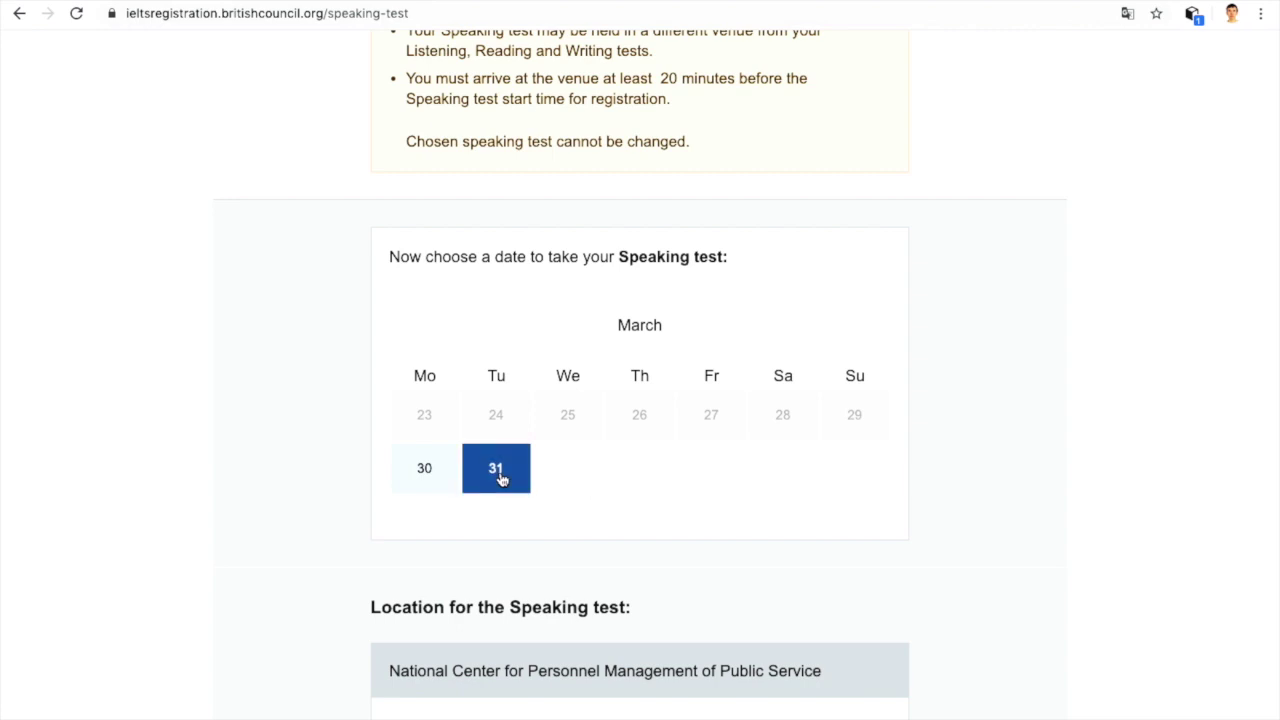
click(424, 460)
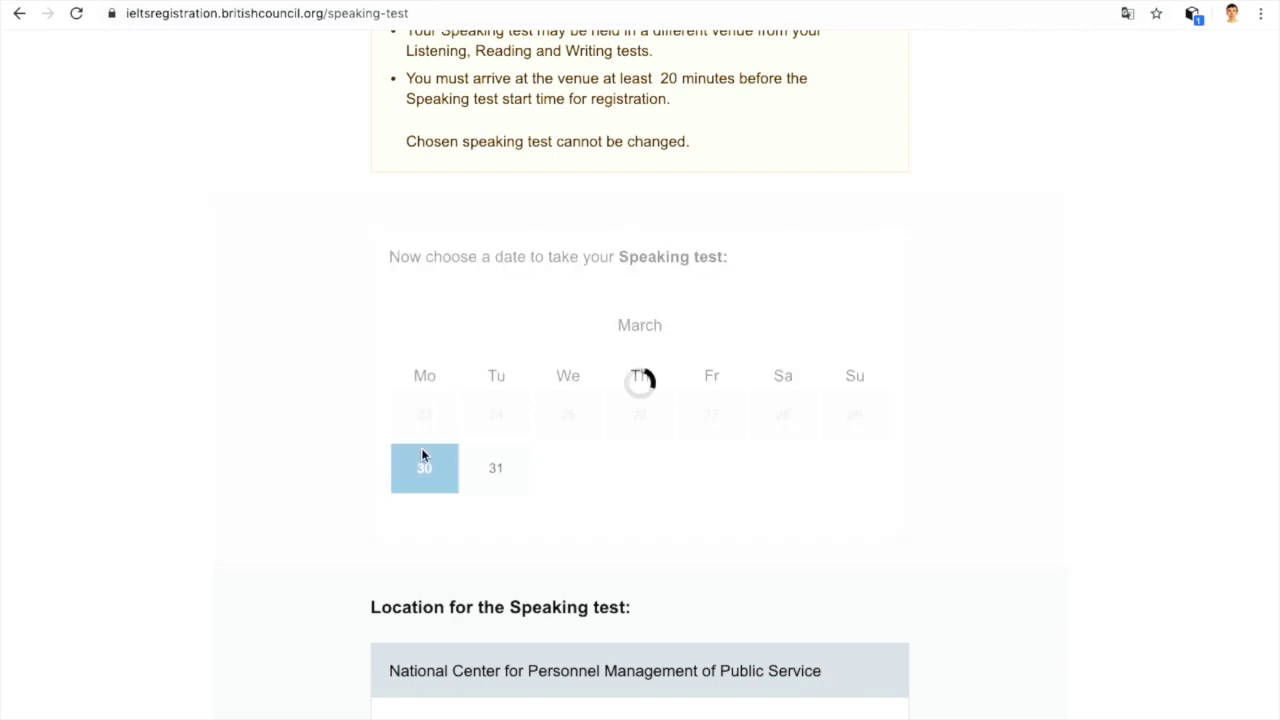
scroll(424, 451, down, 3)
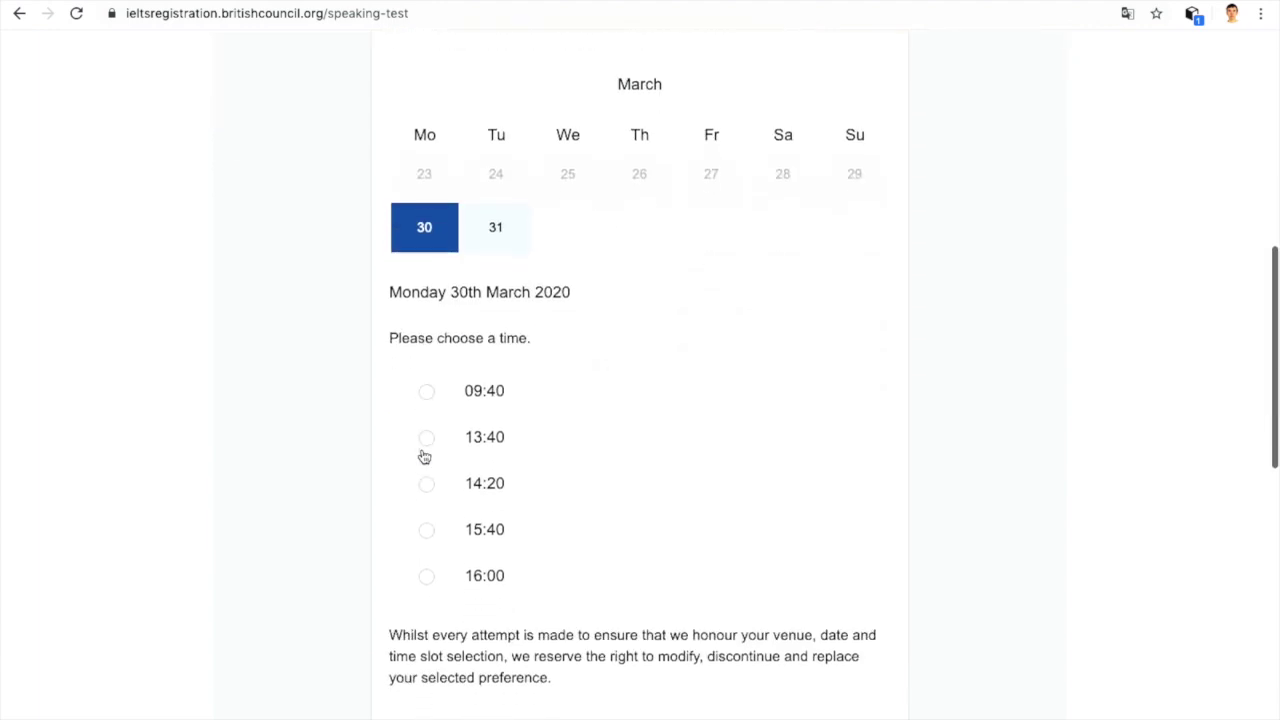
click(469, 395)
Step: Choose to create a new British Council account for the booking
scroll(467, 392, down, 7)
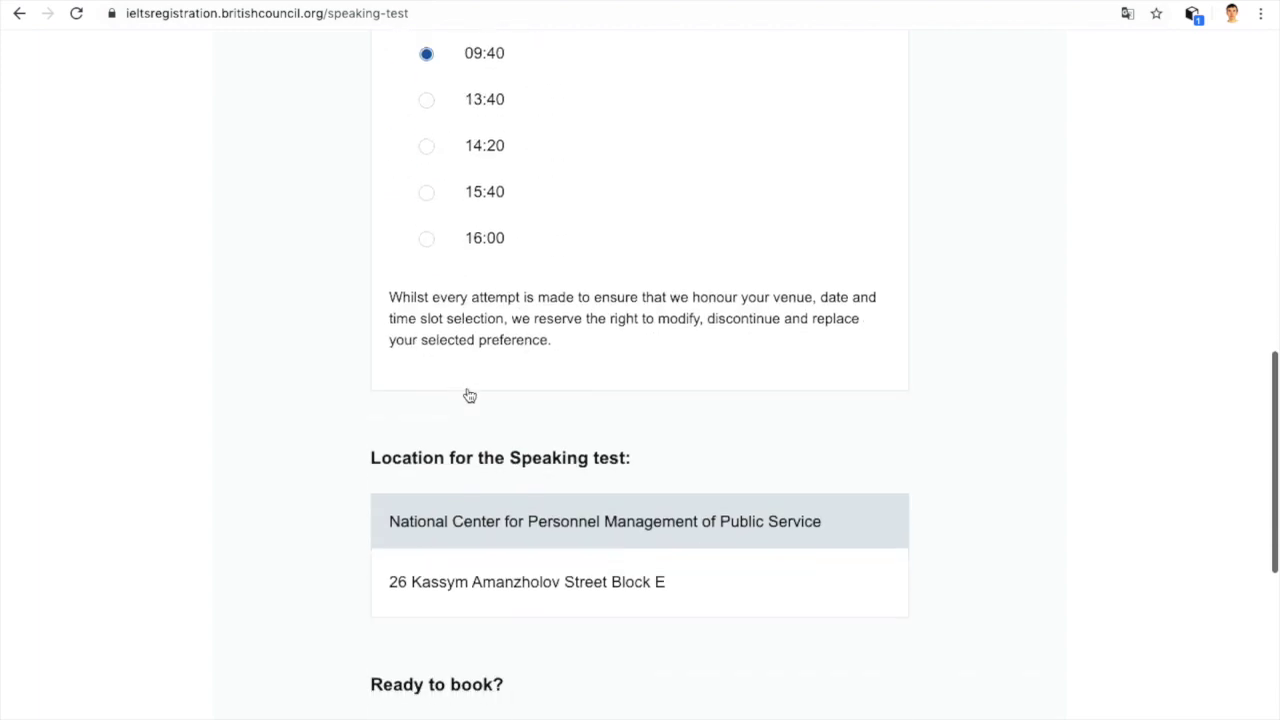
scroll(467, 388, down, 4)
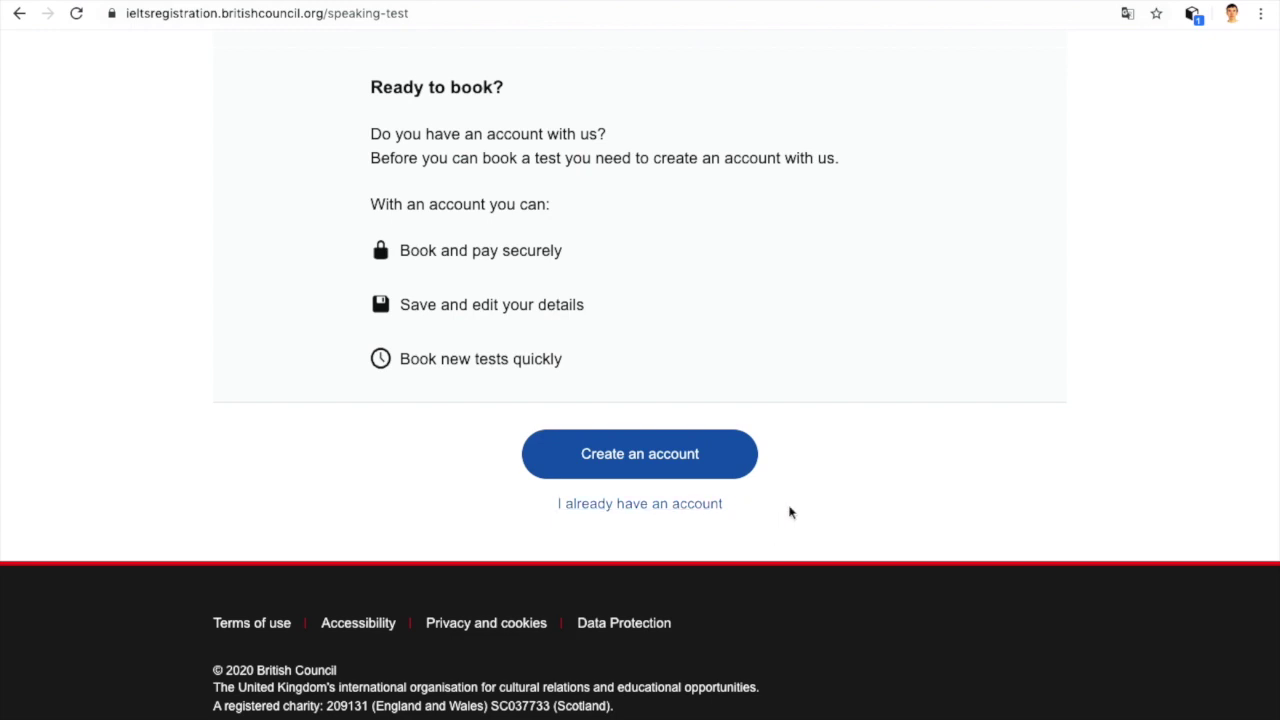
click(672, 474)
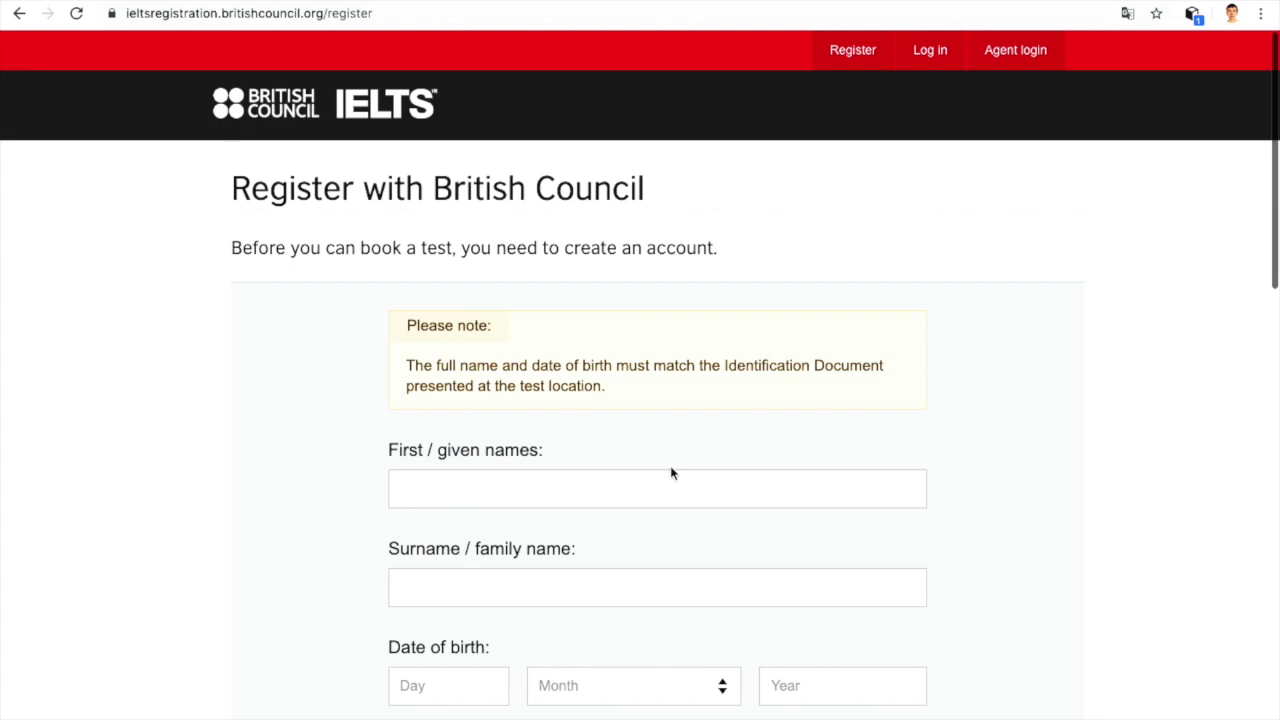
Step: Fill in the candidate's first name and surname from saved browser details
scroll(671, 471, down, 1)
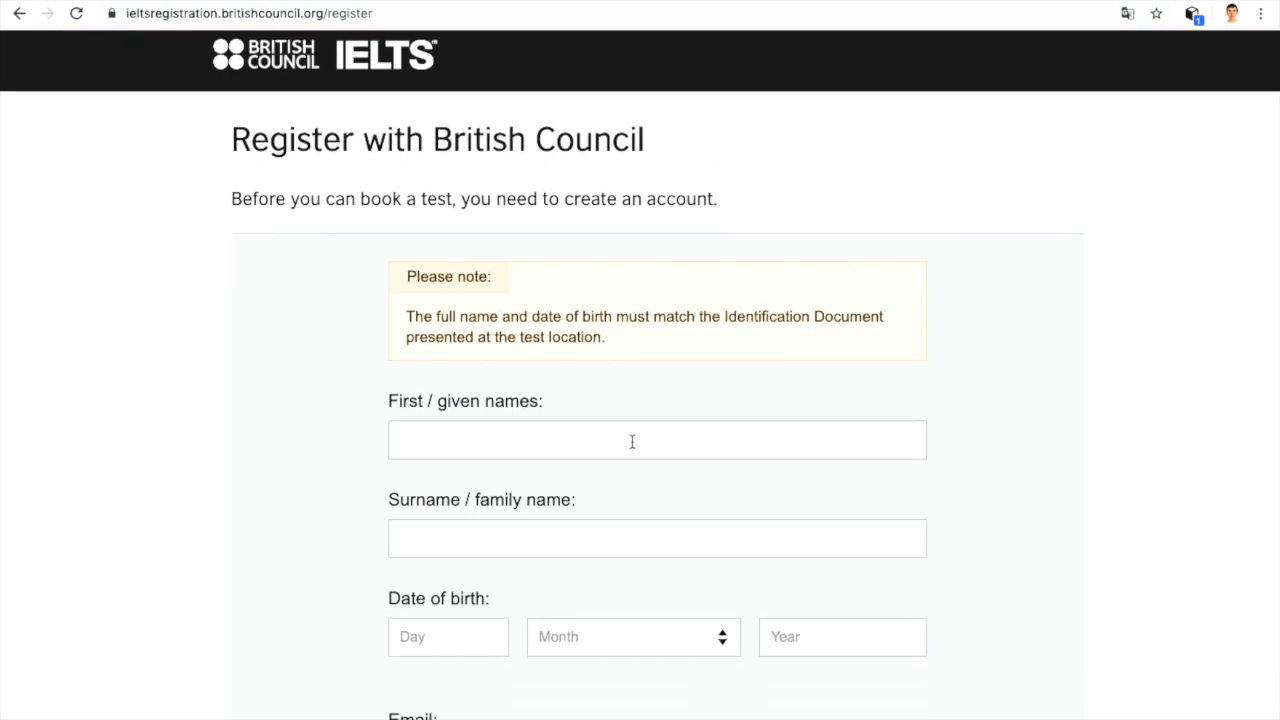
click(463, 438)
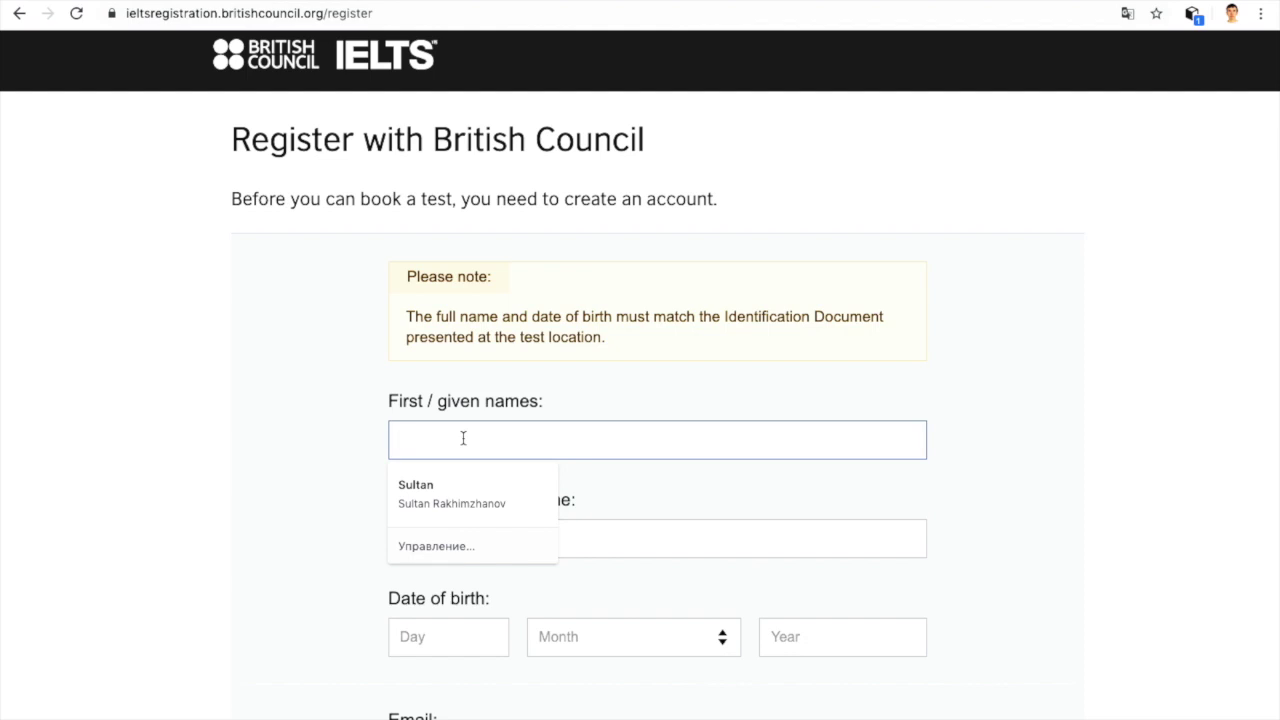
click(431, 489)
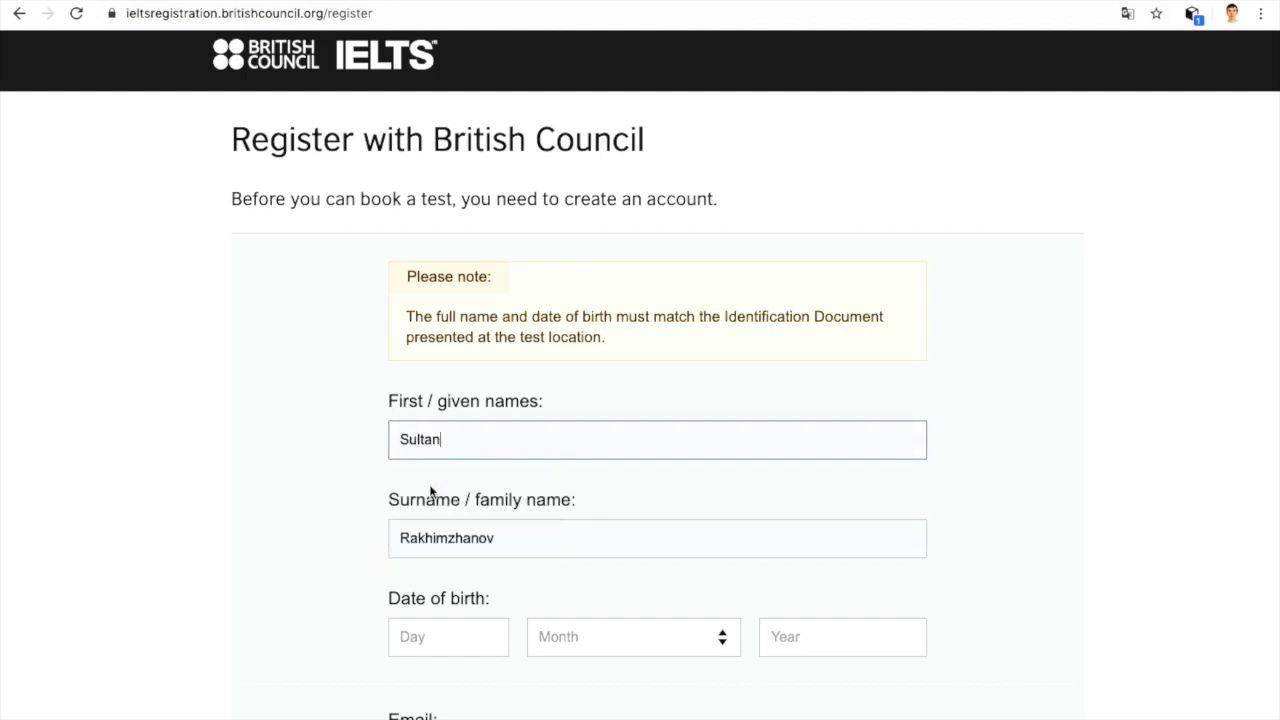
click(500, 538)
scroll(499, 540, down, 1)
scroll(500, 540, down, 1)
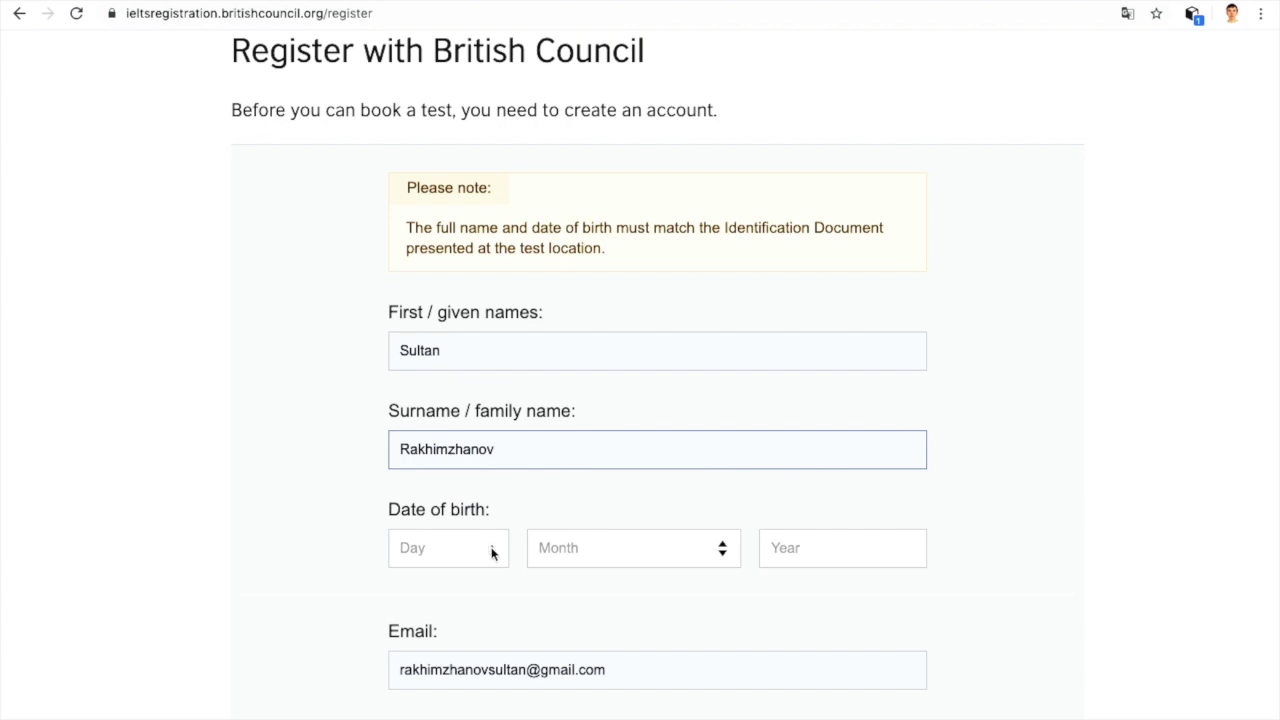
Step: Enter the candidate's date of birth: day, month and year
click(491, 551)
text(1)
key(BackSpace)
text(25)
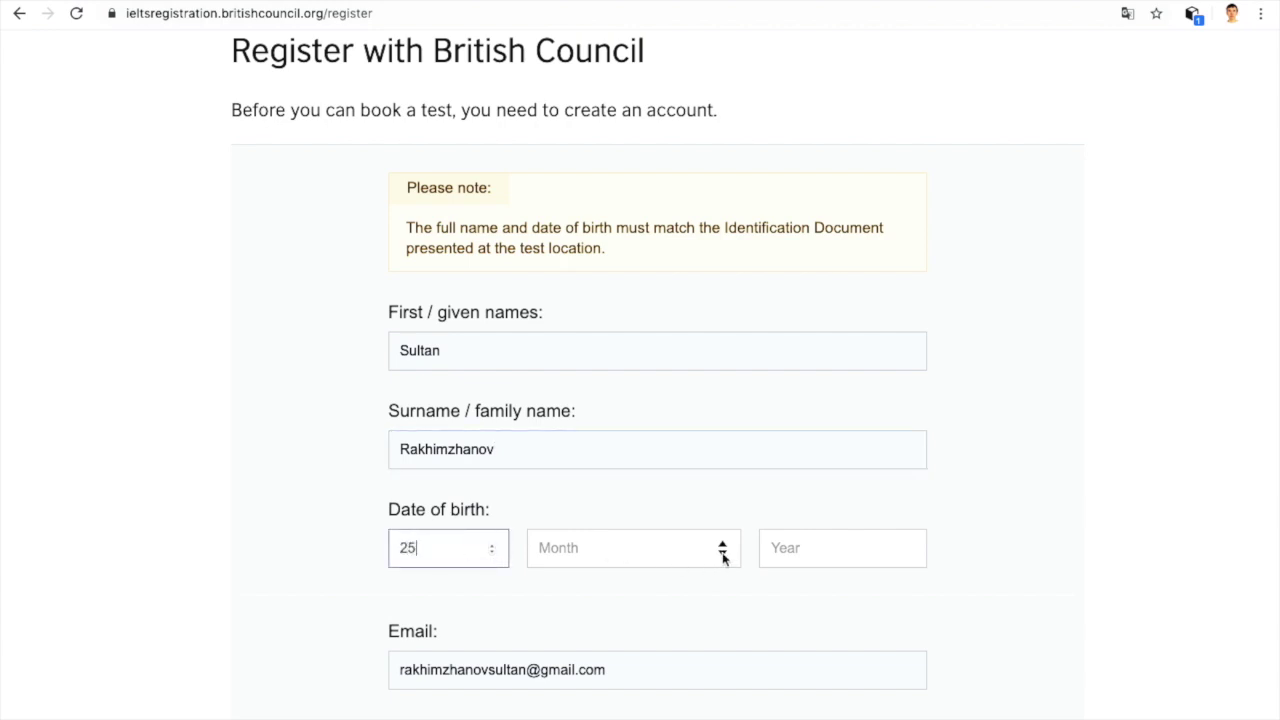
click(723, 558)
click(657, 621)
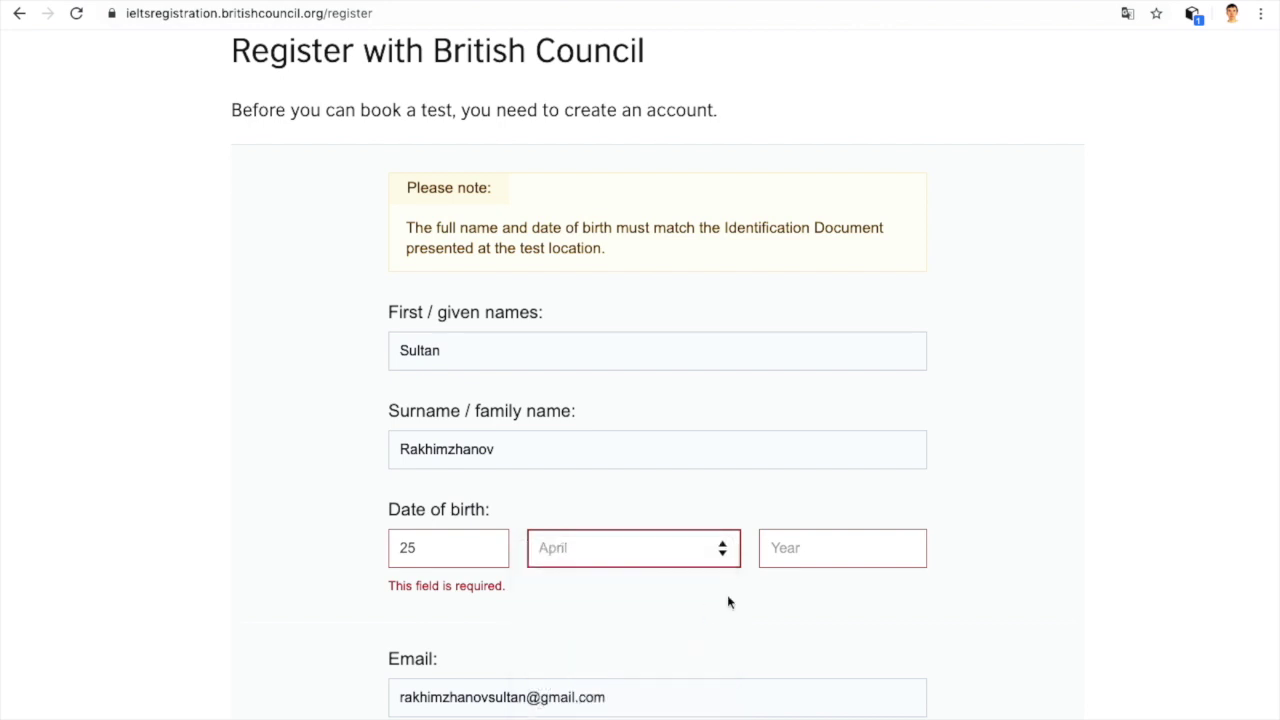
click(911, 553)
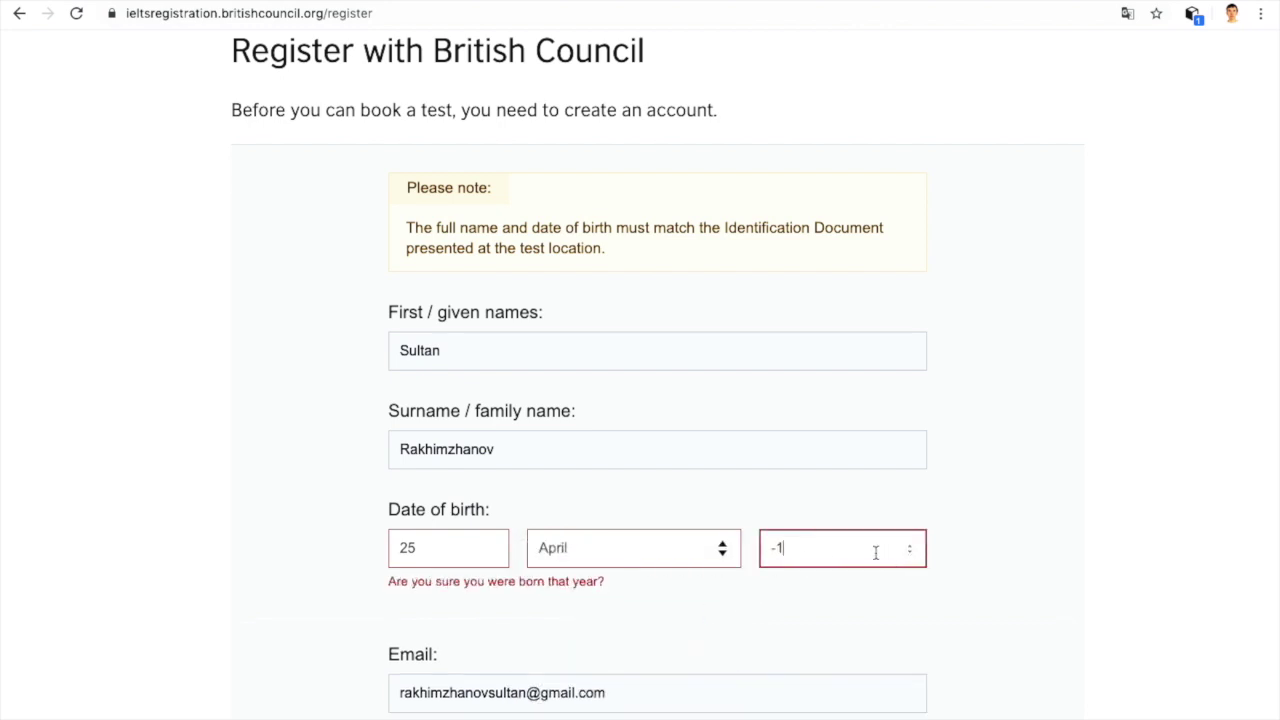
key(BackSpace)
key(BackSpace)
text(1991)
scroll(640, 400, down, 3)
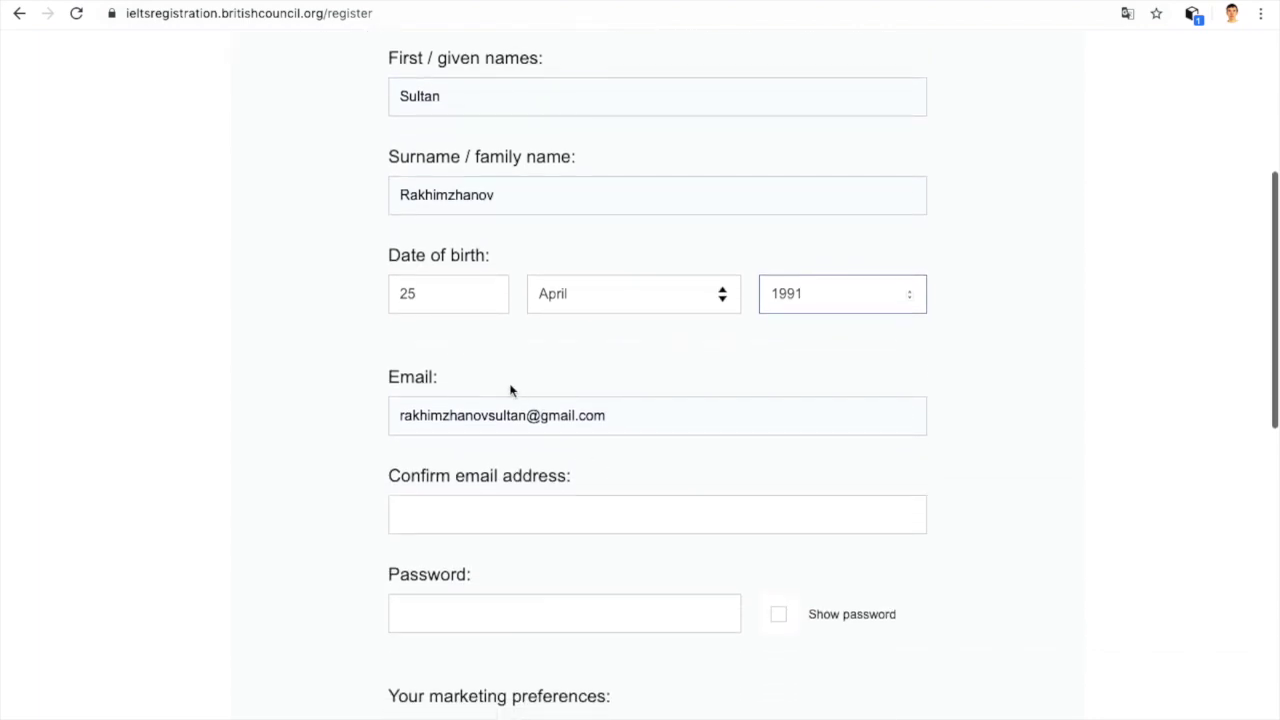
Step: Type the account e-mail again in the Confirm email address field
click(649, 427)
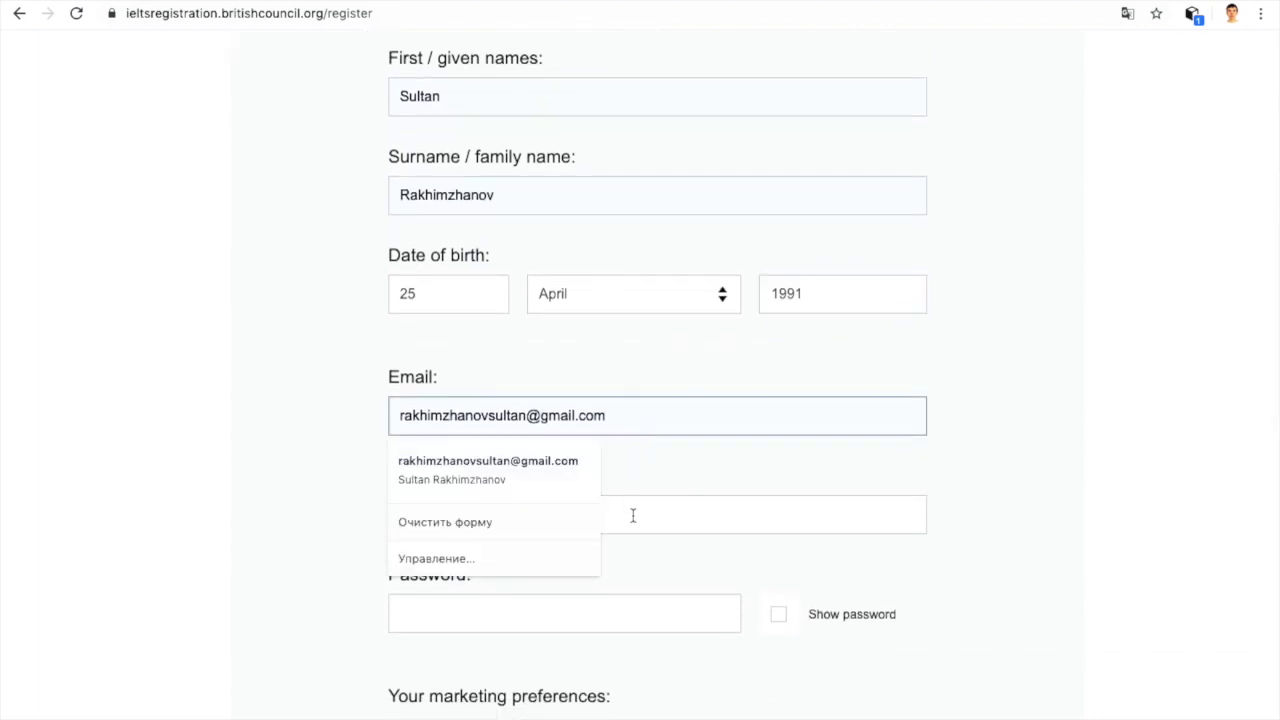
click(632, 515)
click(614, 420)
key(ctrl+a)
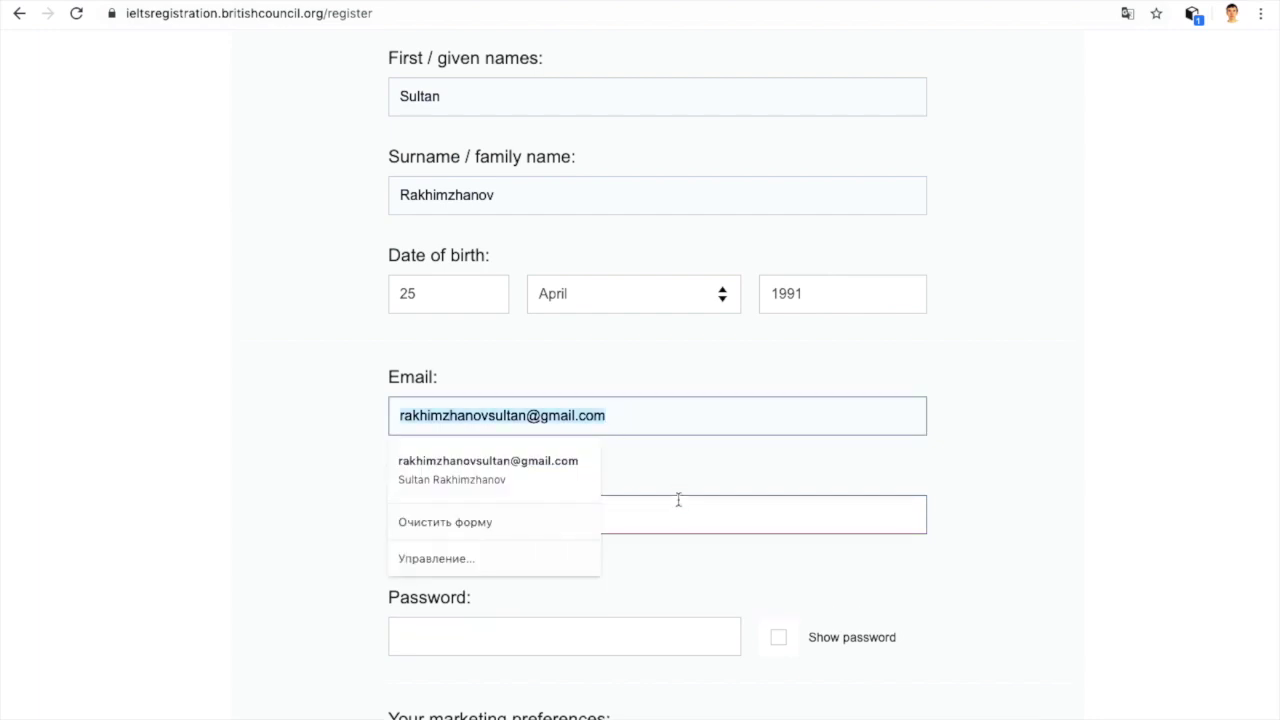
click(677, 508)
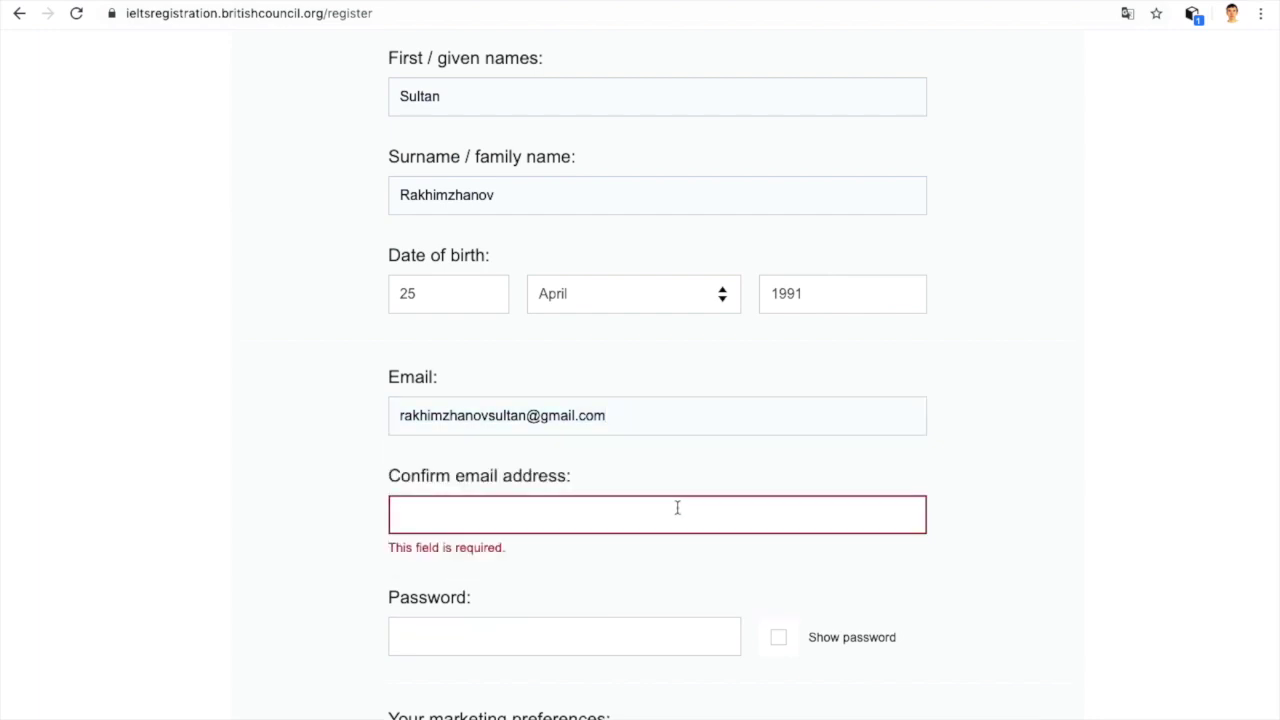
click(626, 429)
drag(626, 429, 395, 412)
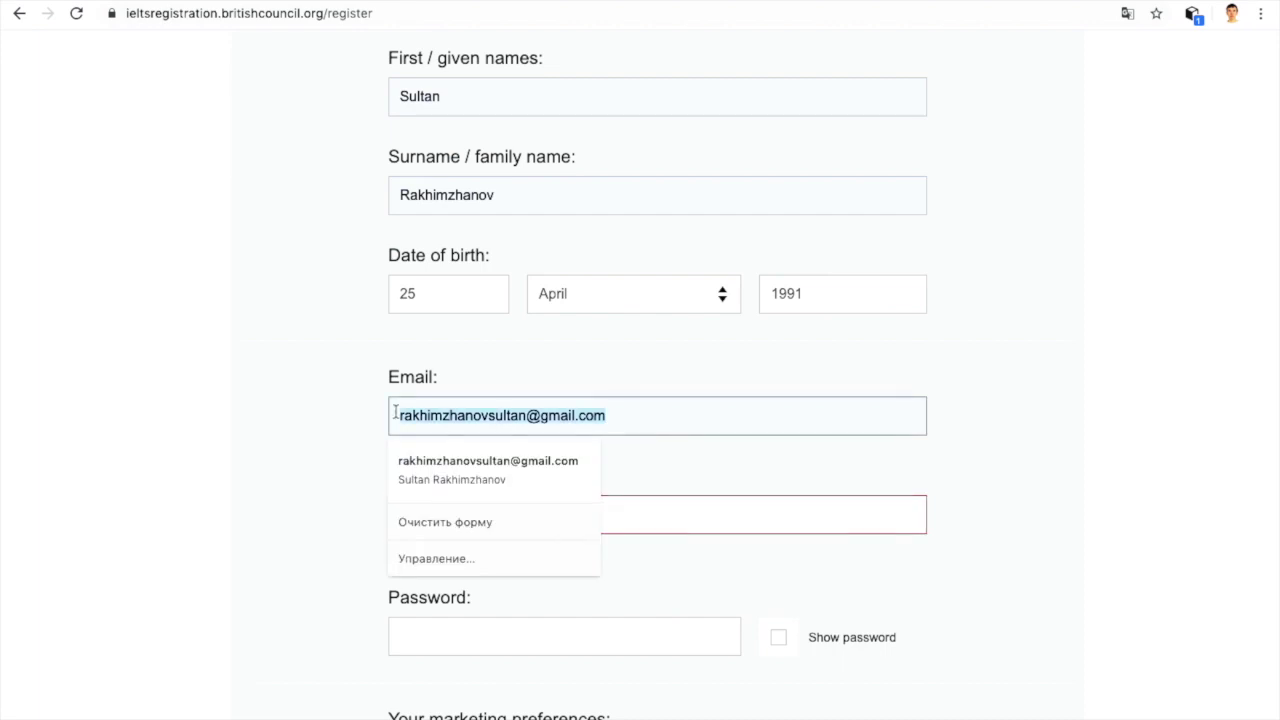
click(638, 514)
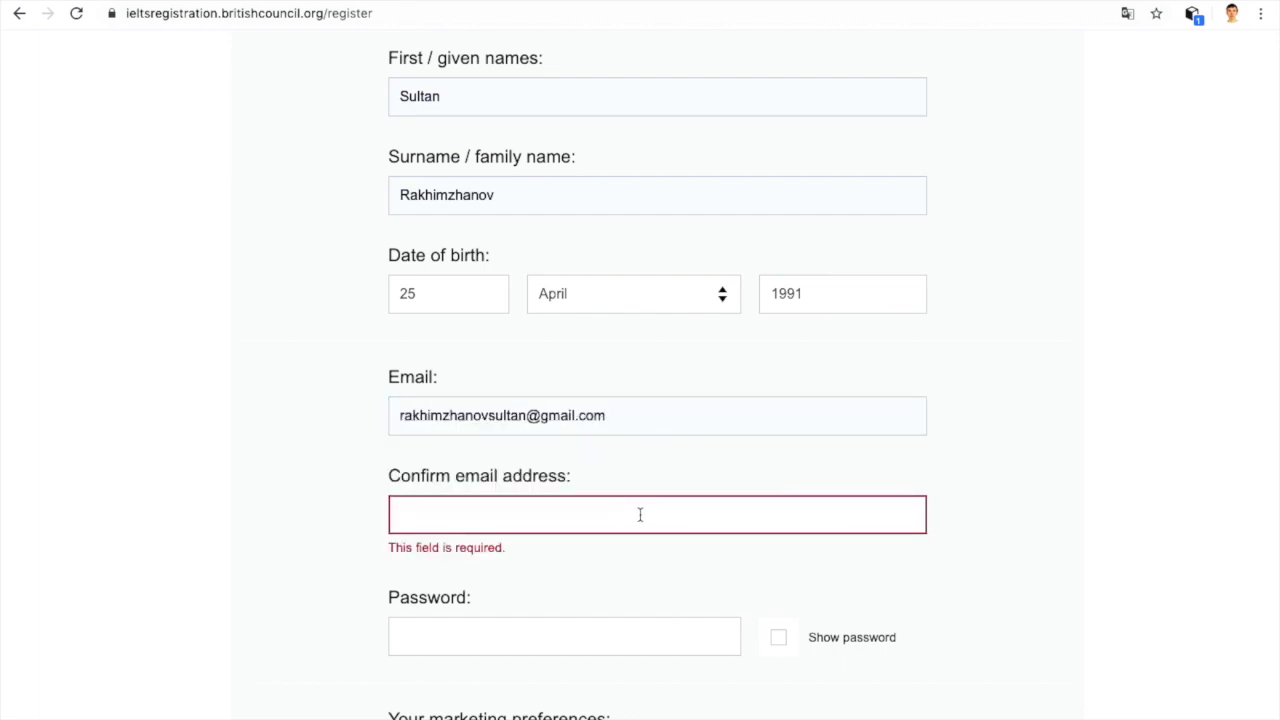
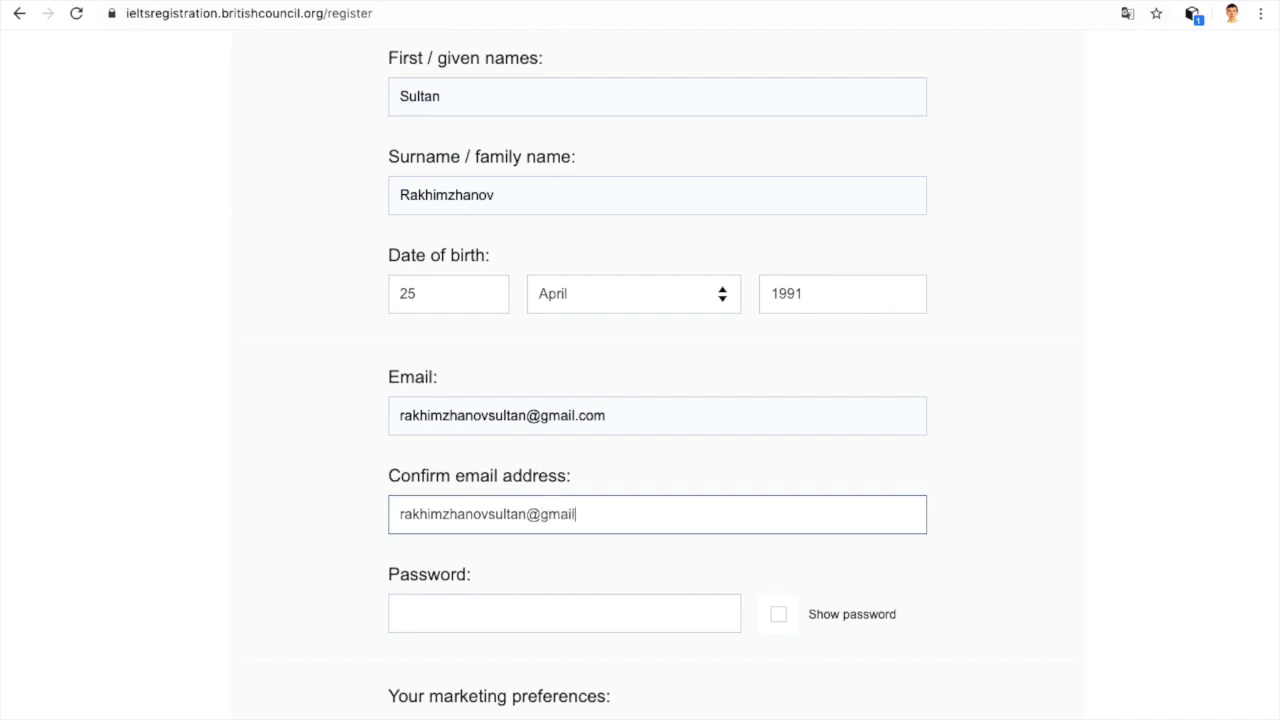
scroll(617, 502, down, 1)
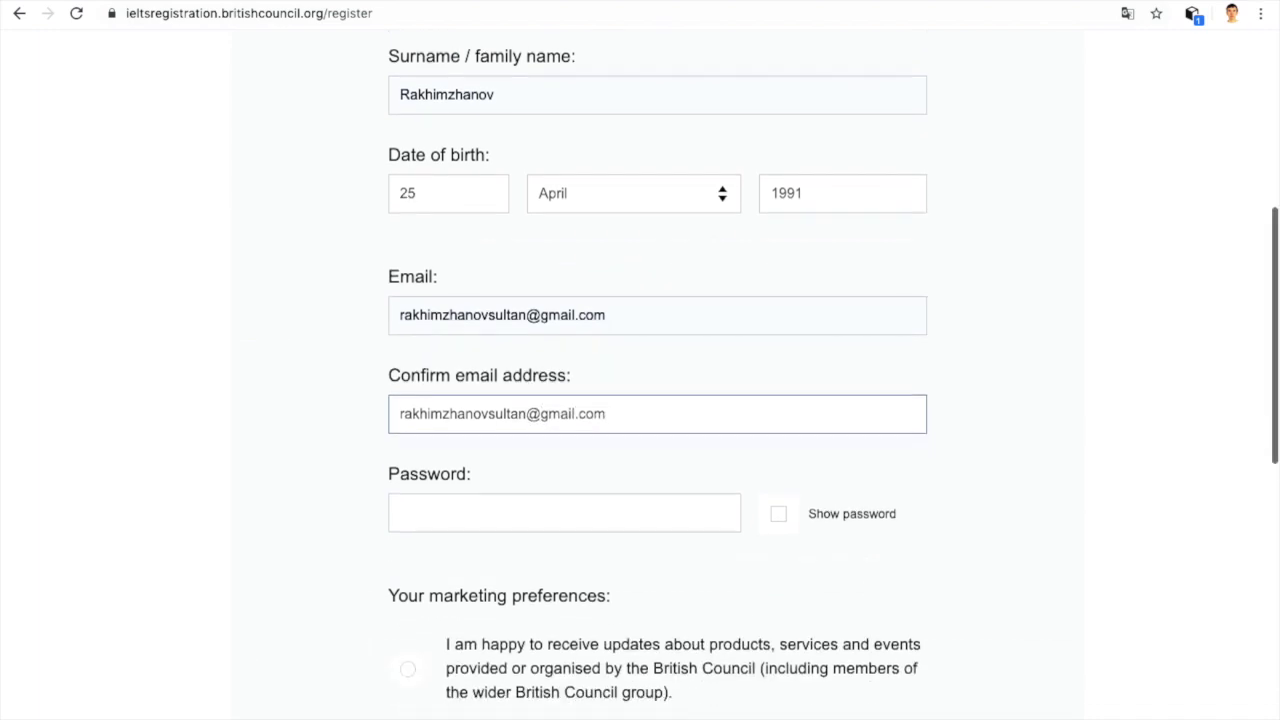
Step: Enter a password meeting all requirements, reveal it briefly to check, then mask it
click(617, 502)
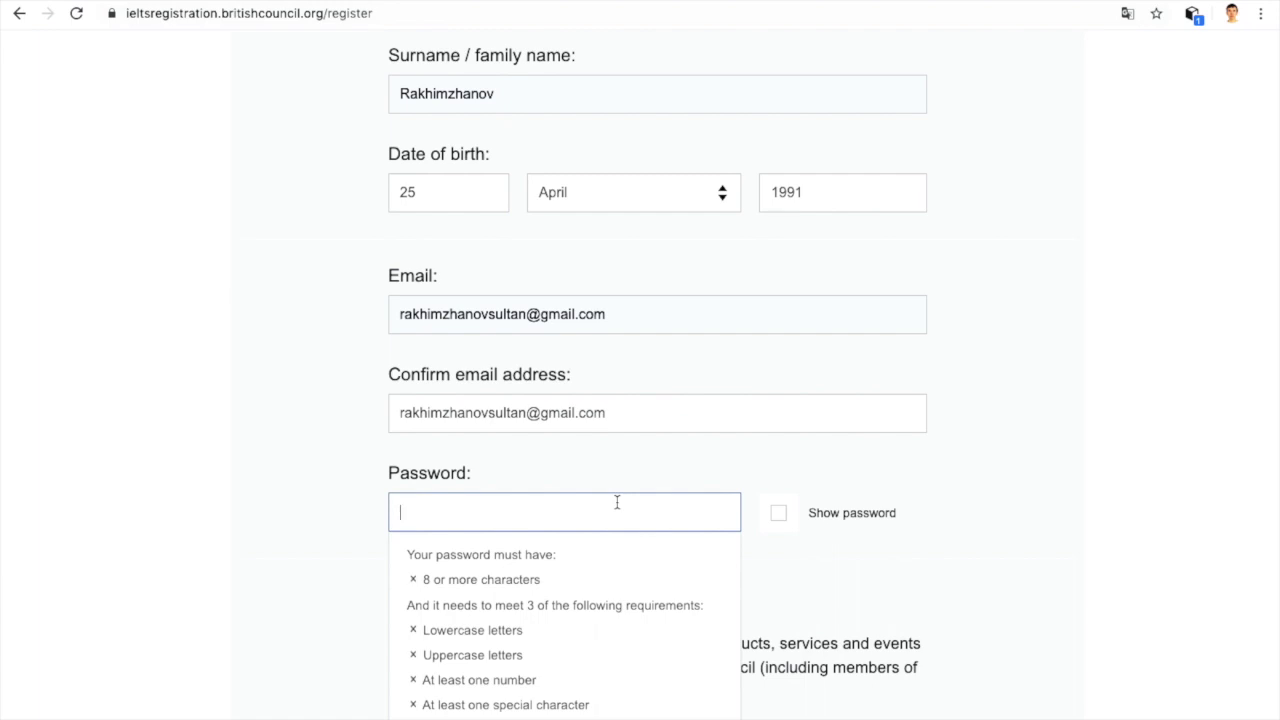
scroll(617, 502, down, 1)
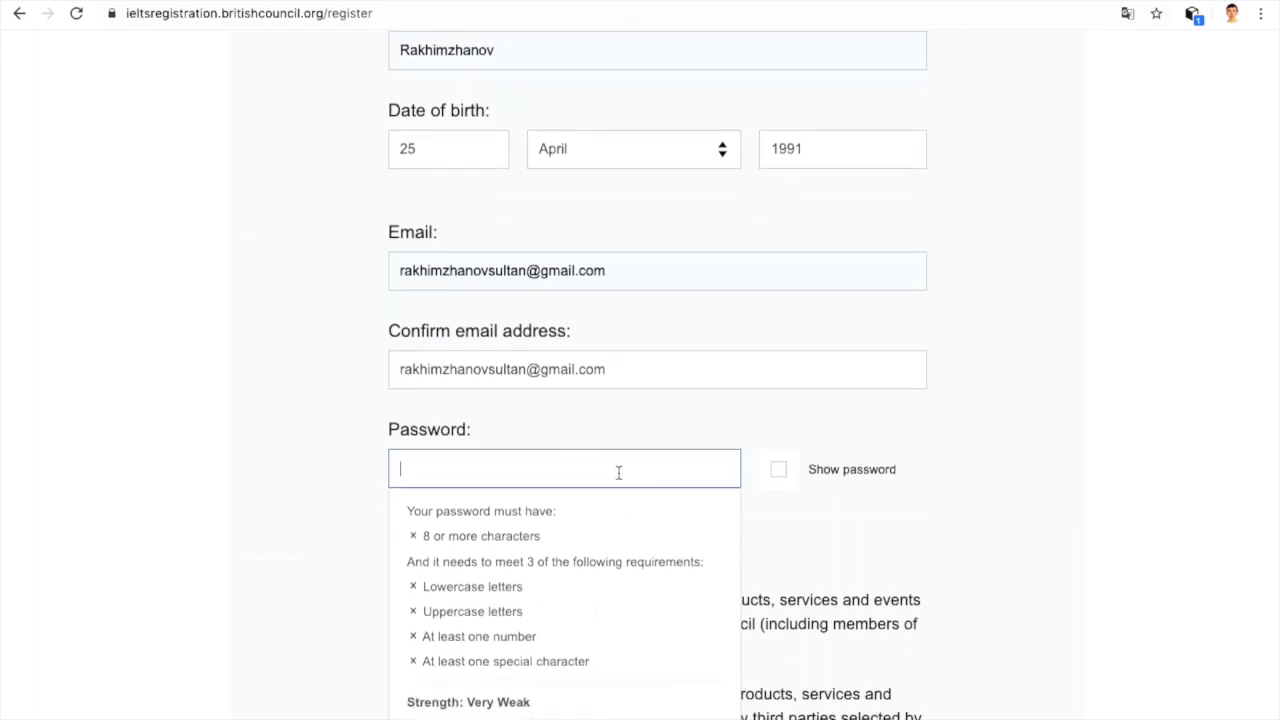
scroll(617, 471, down, 5)
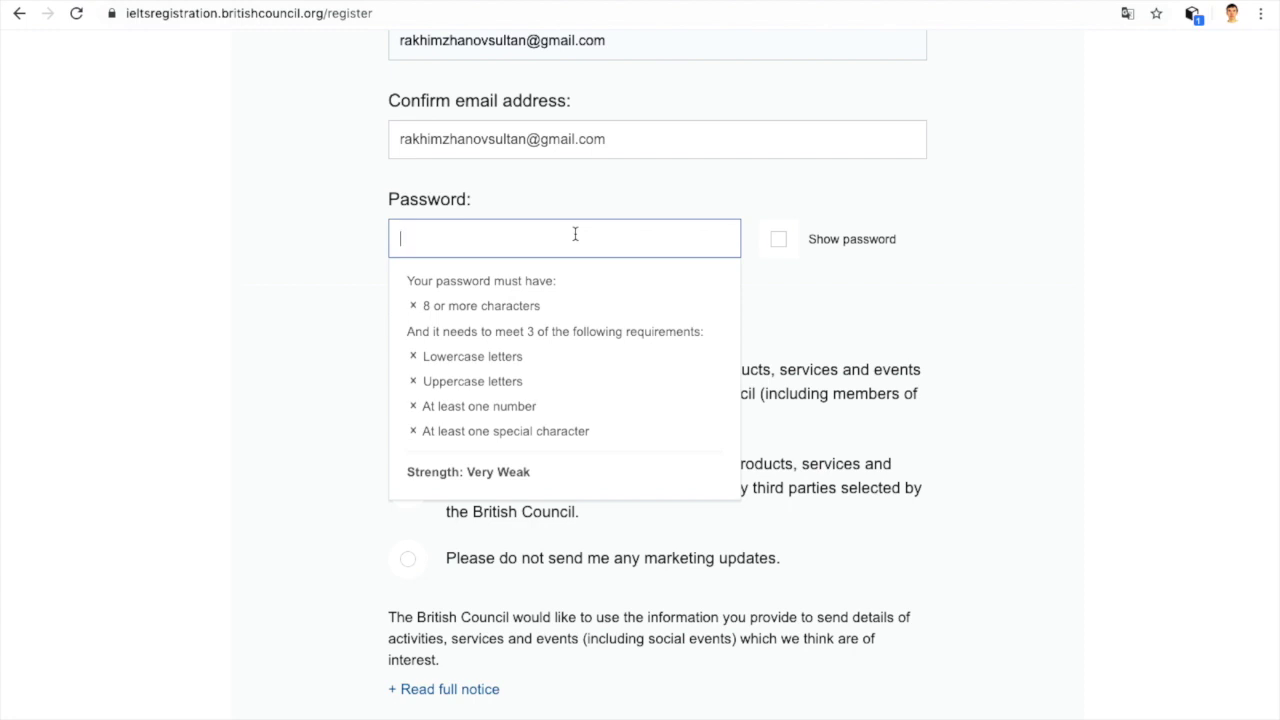
text(12345678)
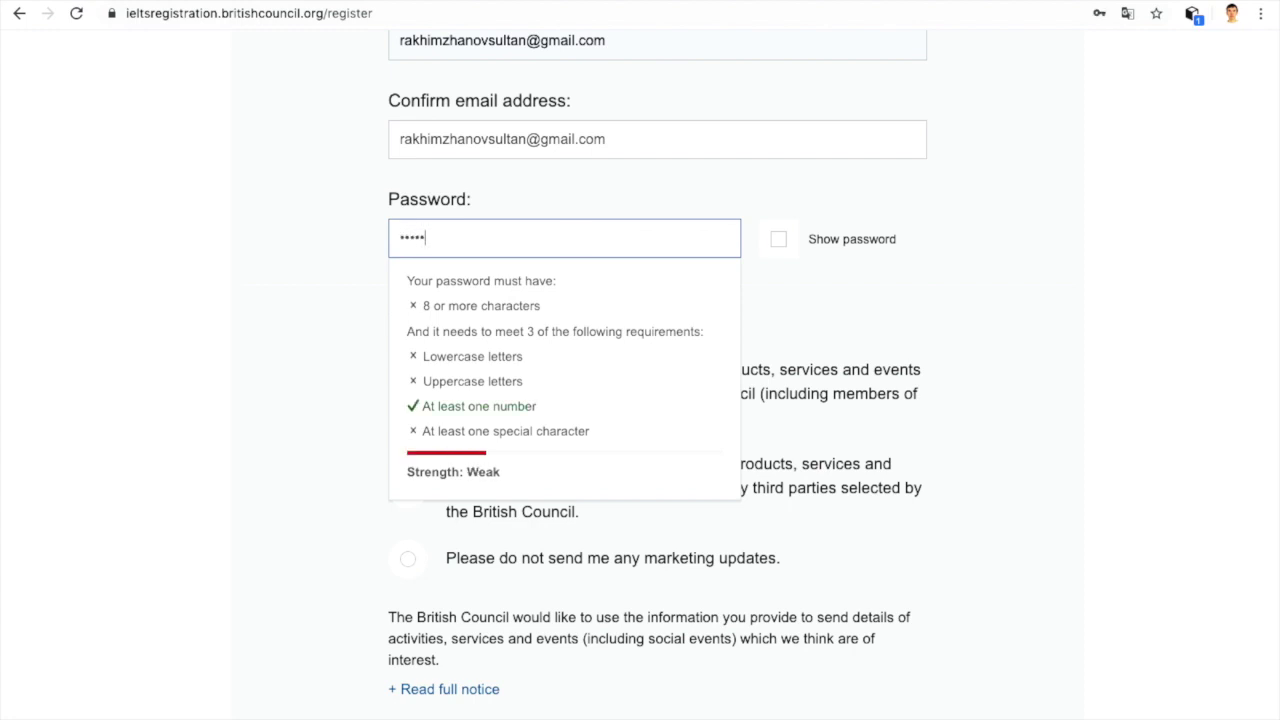
text(A@abc)
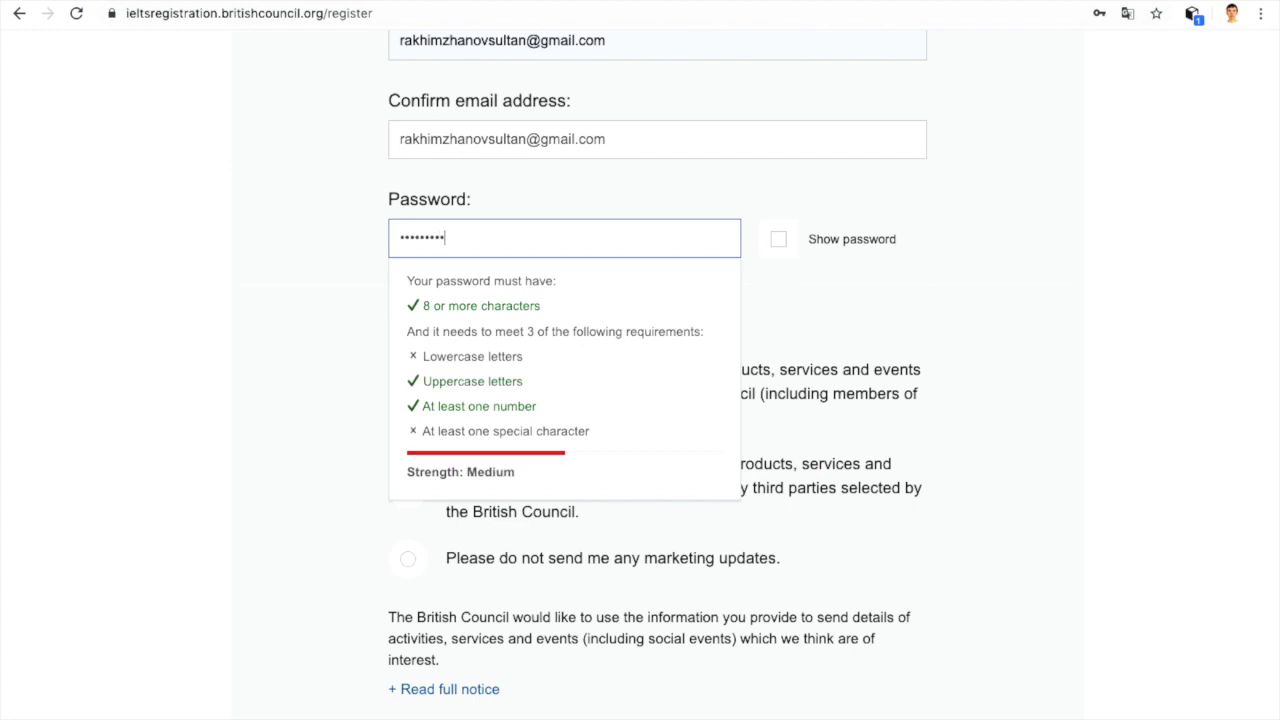
text(!)
click(778, 240)
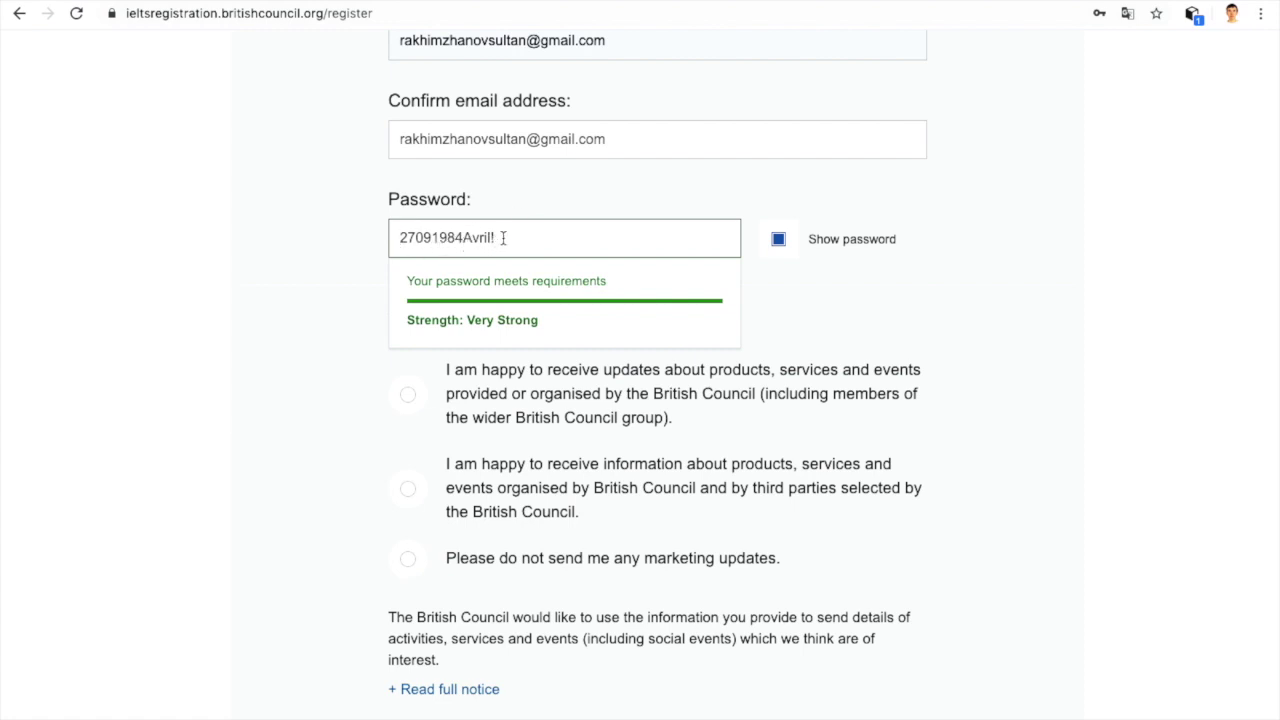
click(781, 241)
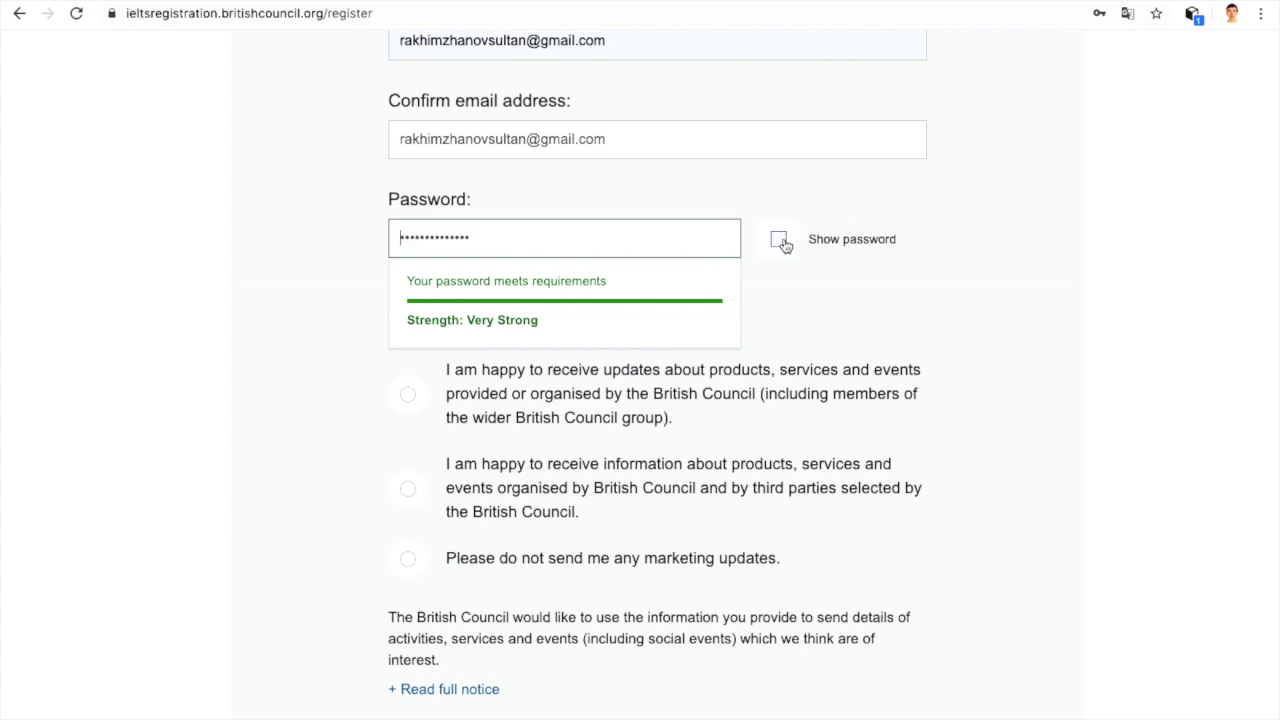
click(971, 251)
scroll(971, 251, down, 3)
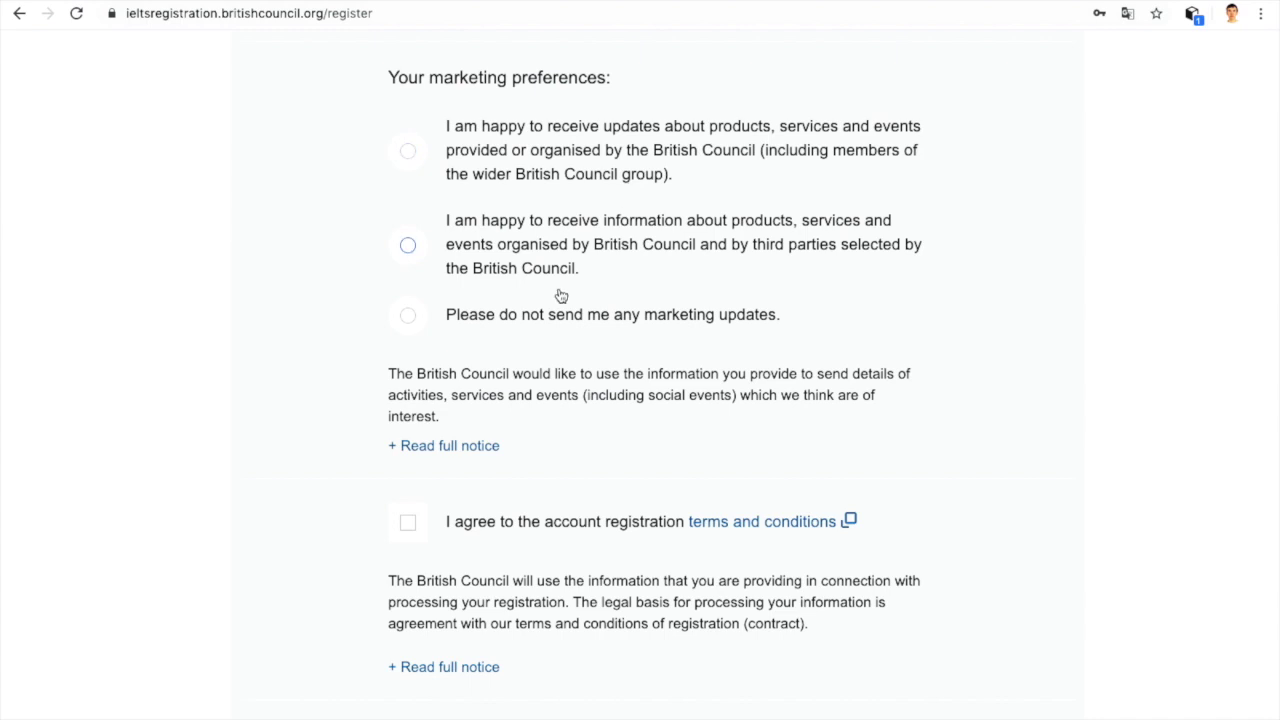
Step: Decline all marketing updates and accept the registration terms and conditions
click(433, 320)
scroll(431, 320, down, 2)
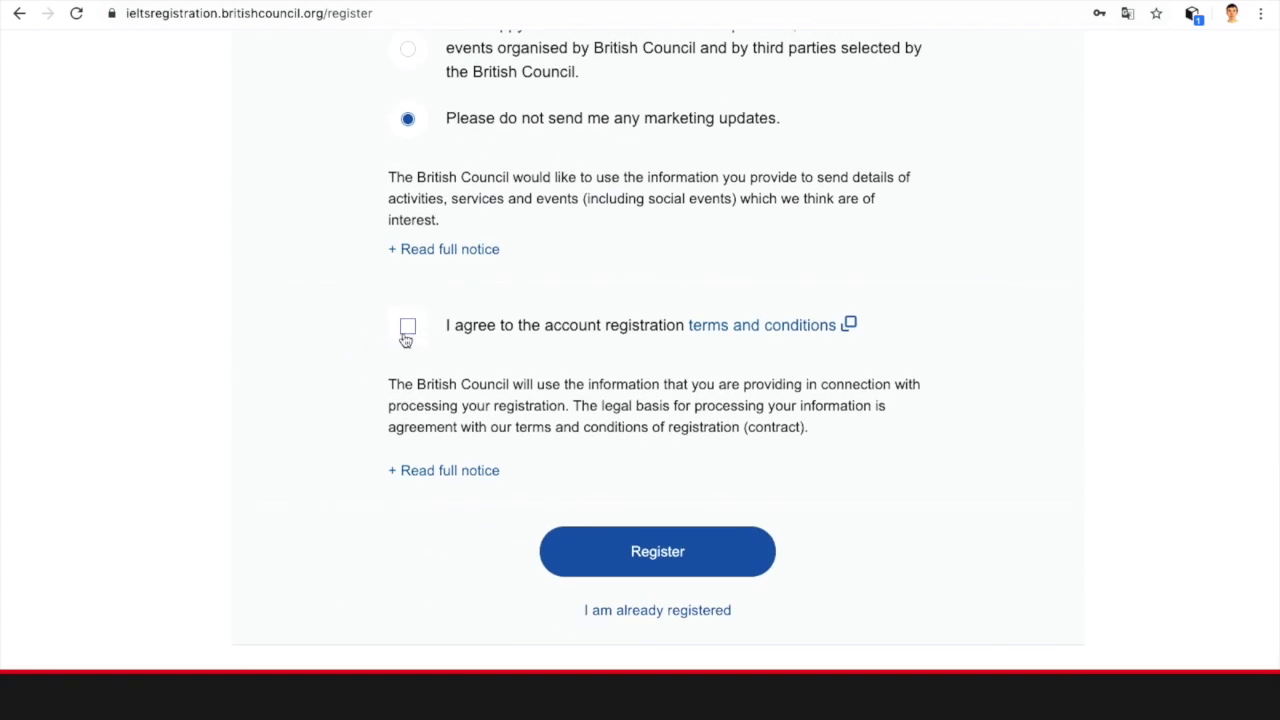
click(407, 328)
Step: Replace the account password with a new one and submit the registration
scroll(405, 513, up, 12)
scroll(404, 510, down, 7)
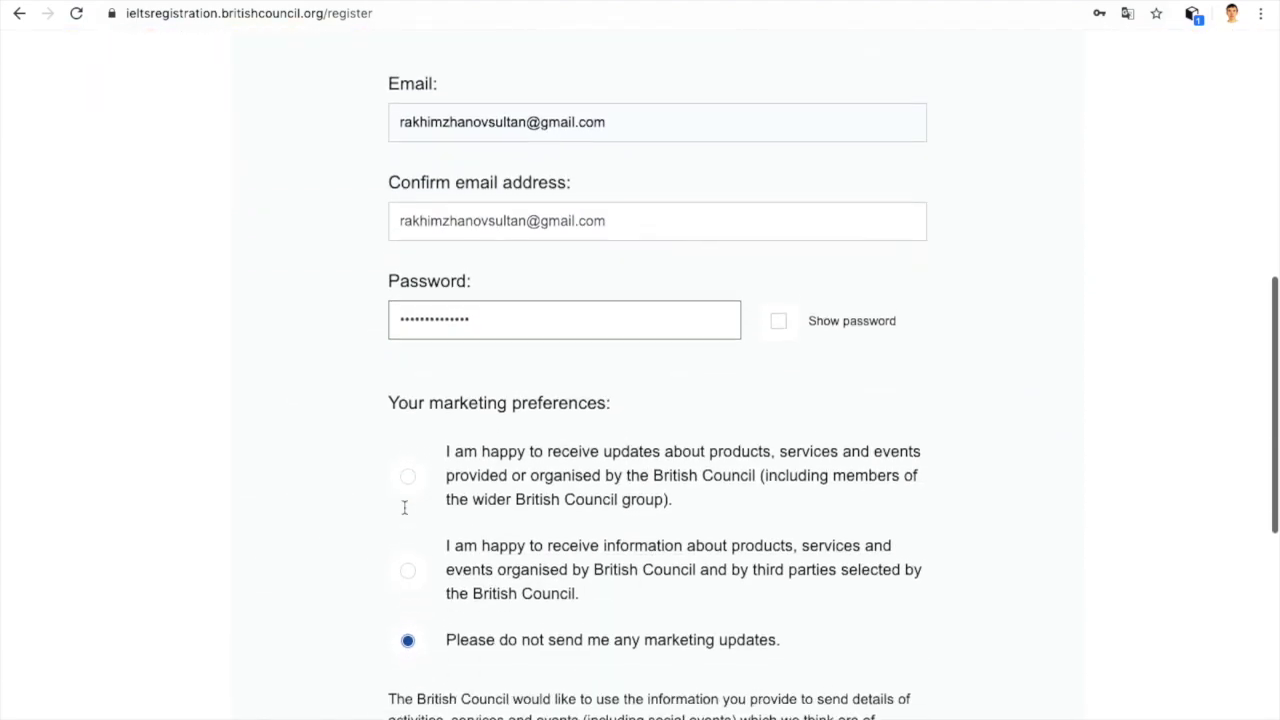
click(628, 288)
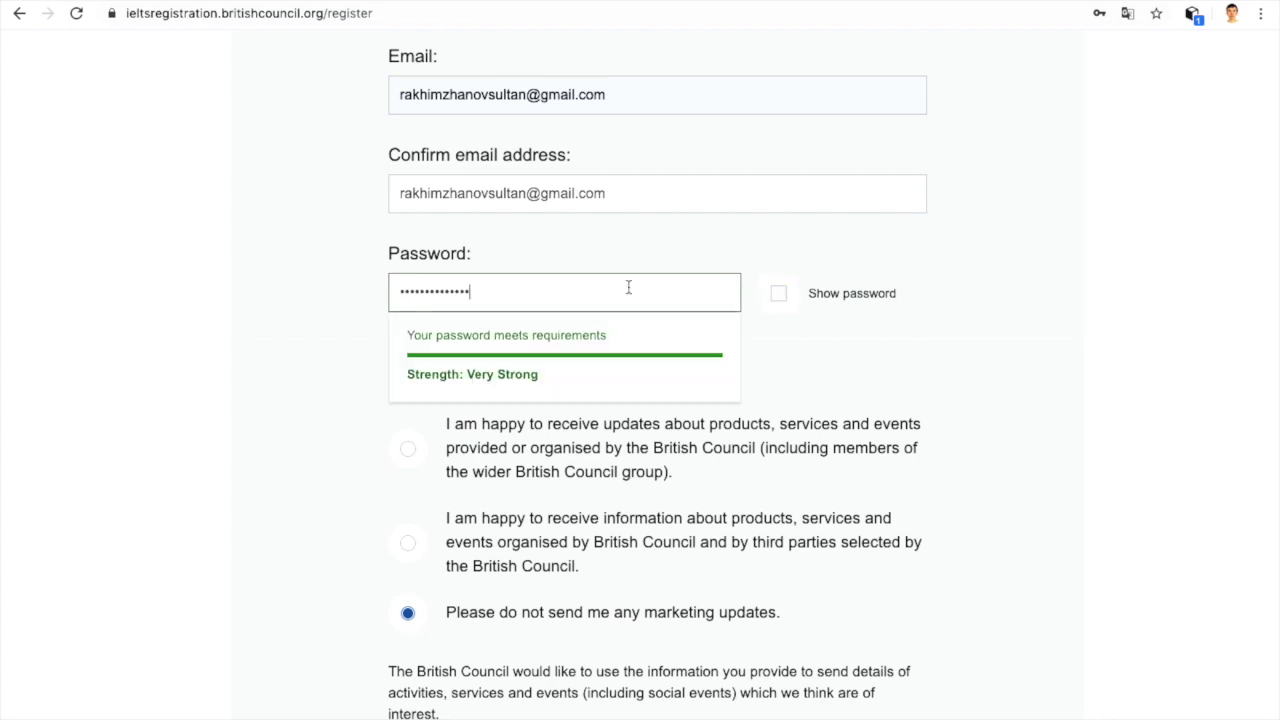
key(BackSpace)
key(BackSpace)
key(BackSpace)
key(BackSpace)
key(BackSpace)
key(BackSpace)
key(BackSpace)
key(BackSpace)
key(BackSpace)
key(BackSpace)
key(BackSpace)
key(BackSpace)
key(BackSpace)
key(BackSpace)
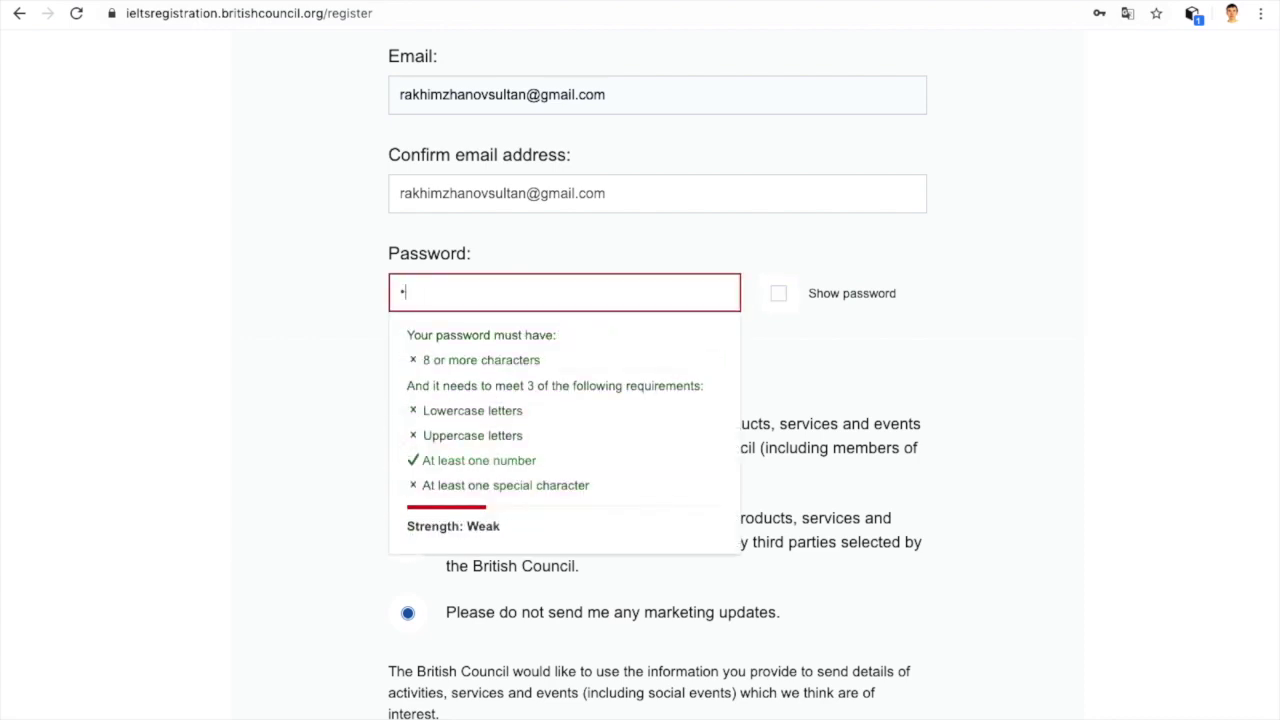
text(12345678901Aa!bcd)
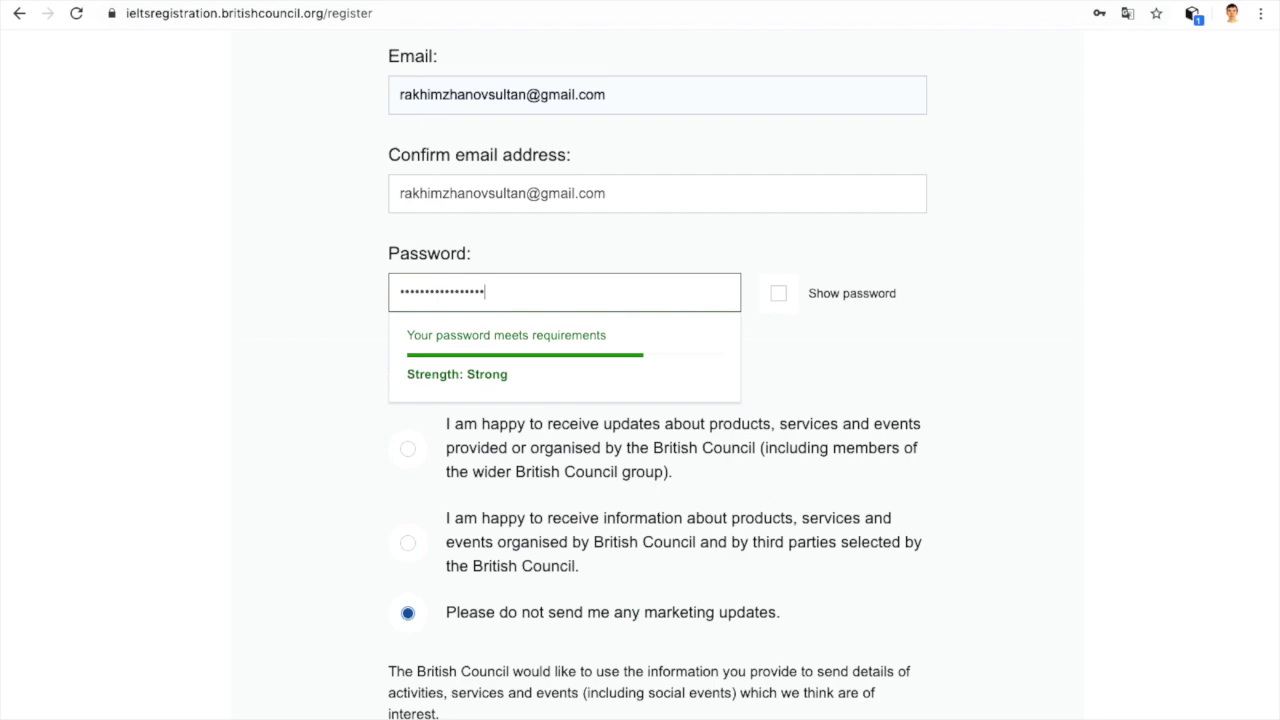
text(e)
scroll(634, 286, down, 1)
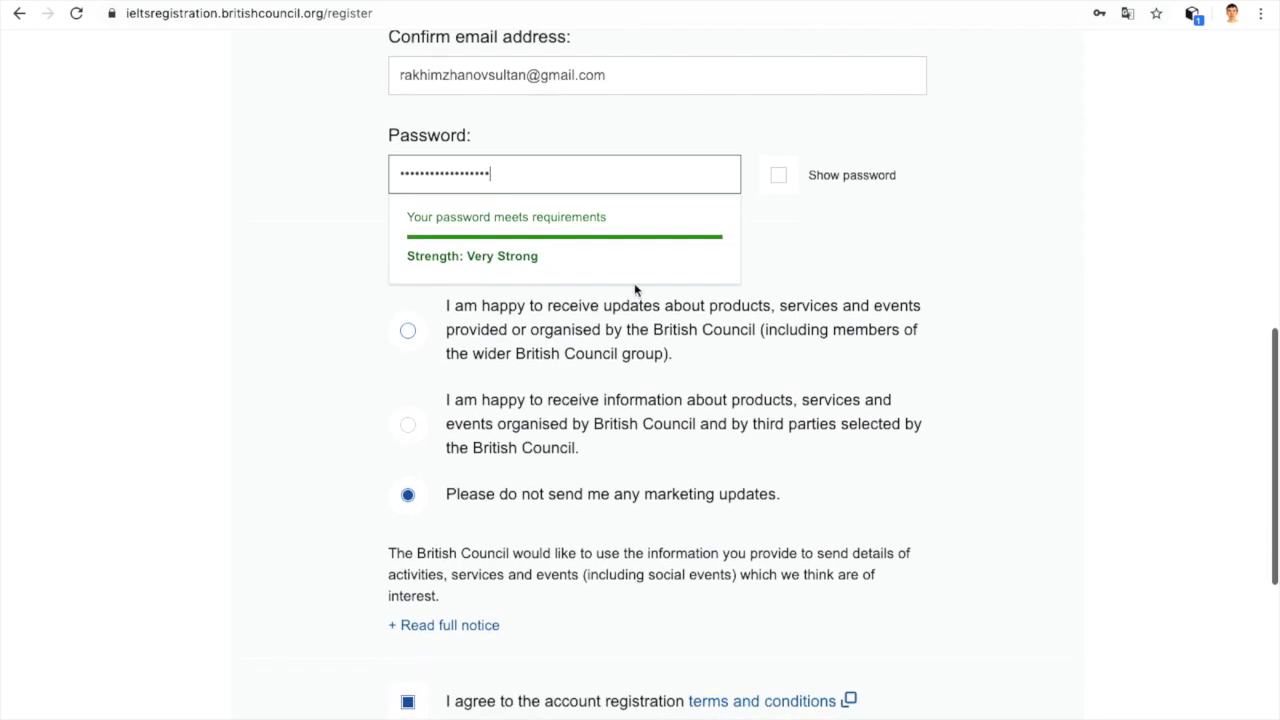
scroll(1143, 294, down, 5)
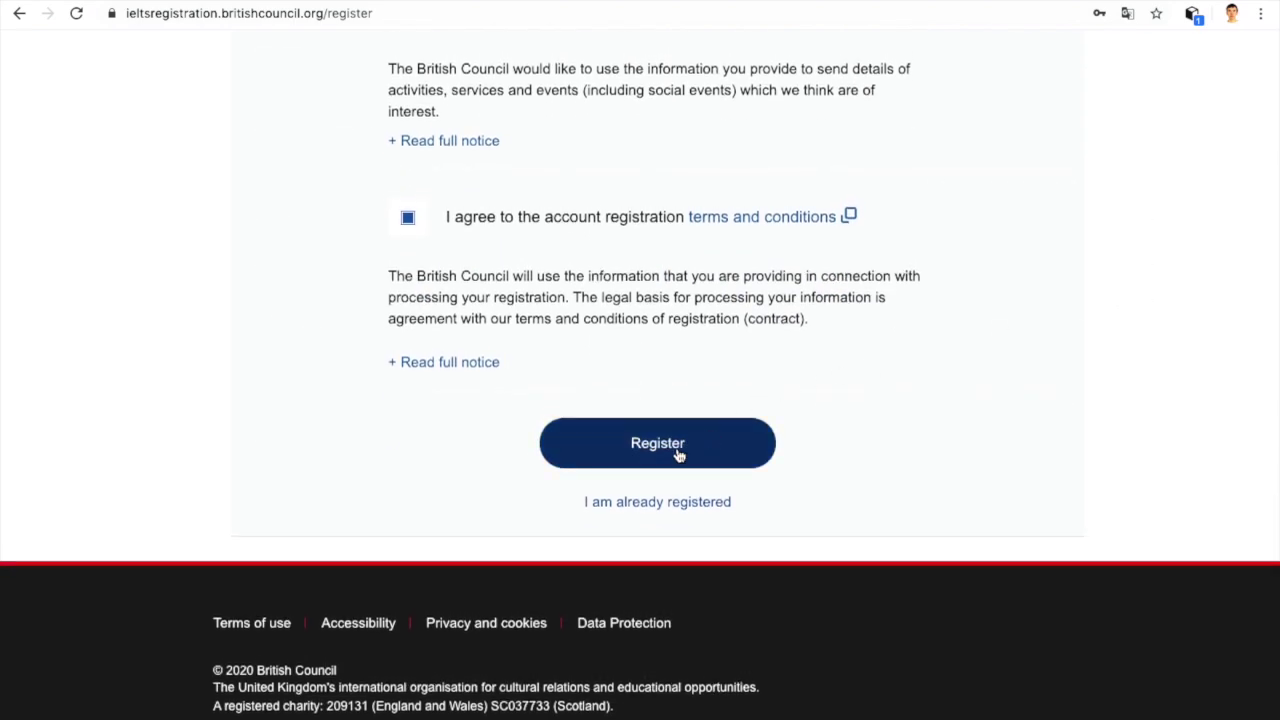
click(678, 455)
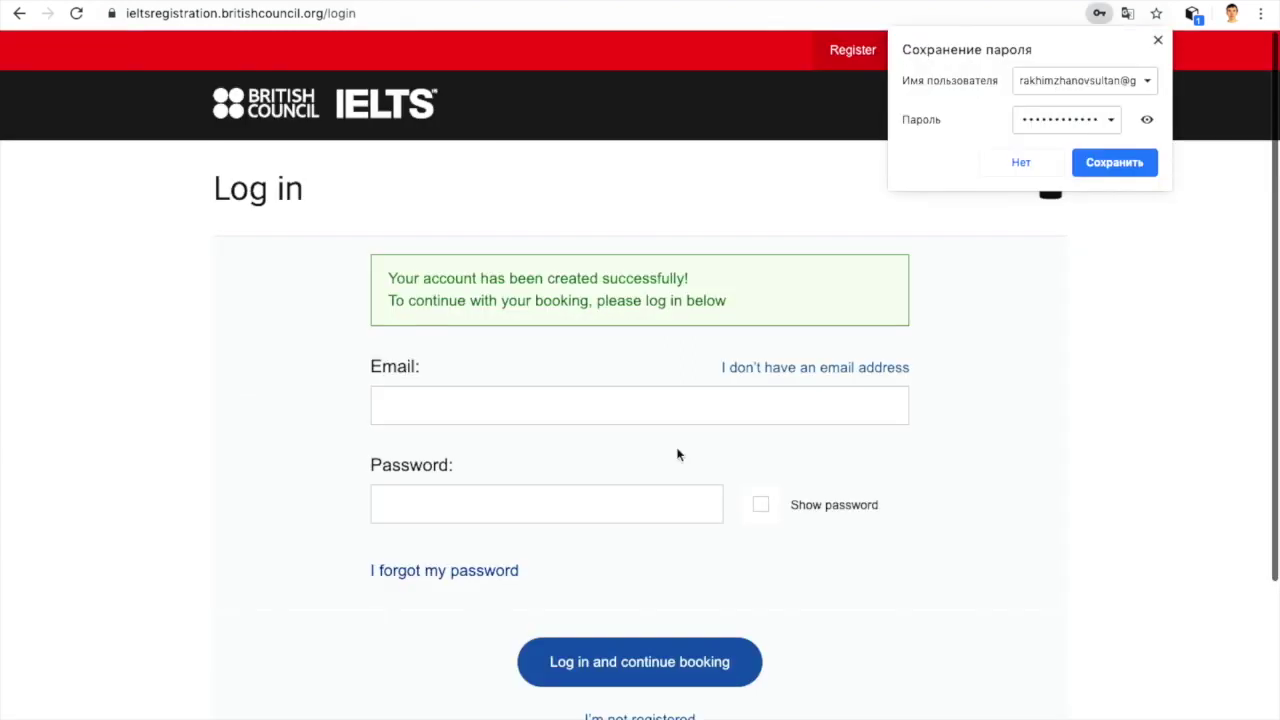
Step: Save the new login in Chrome so the e-mail and password autofill on the Log in form
click(1106, 163)
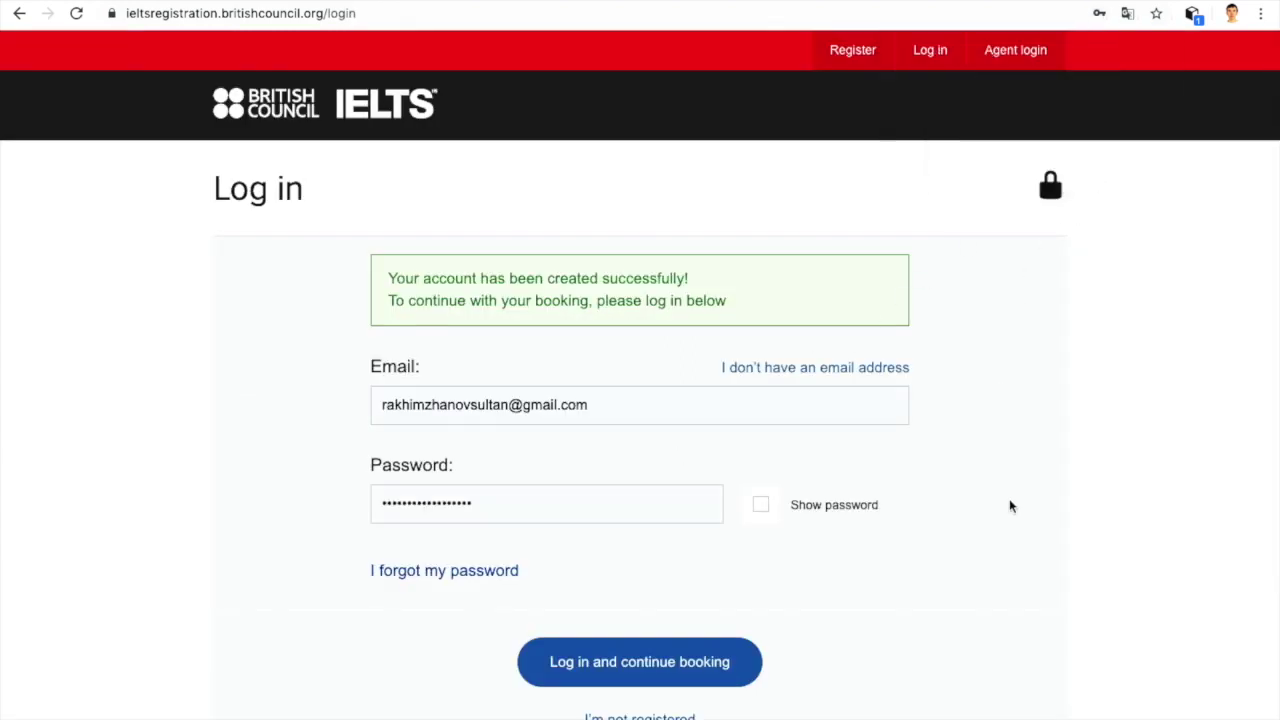
scroll(1010, 505, down, 2)
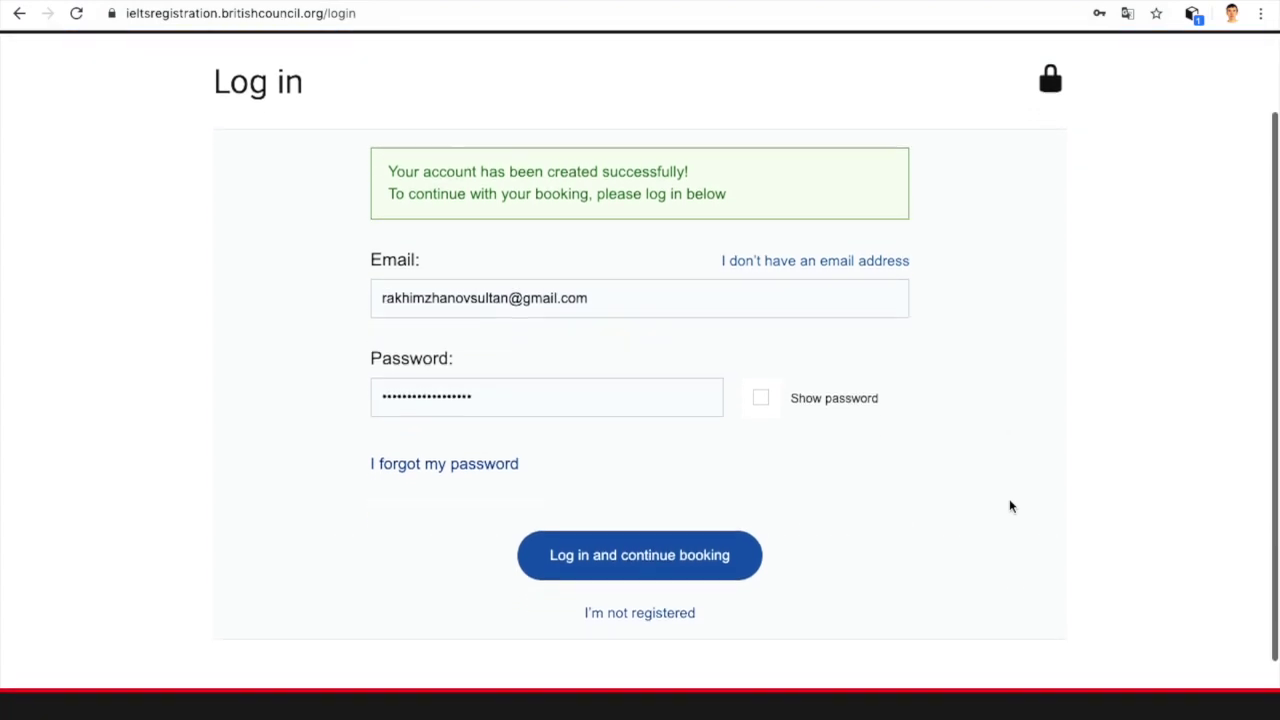
scroll(1010, 506, down, 1)
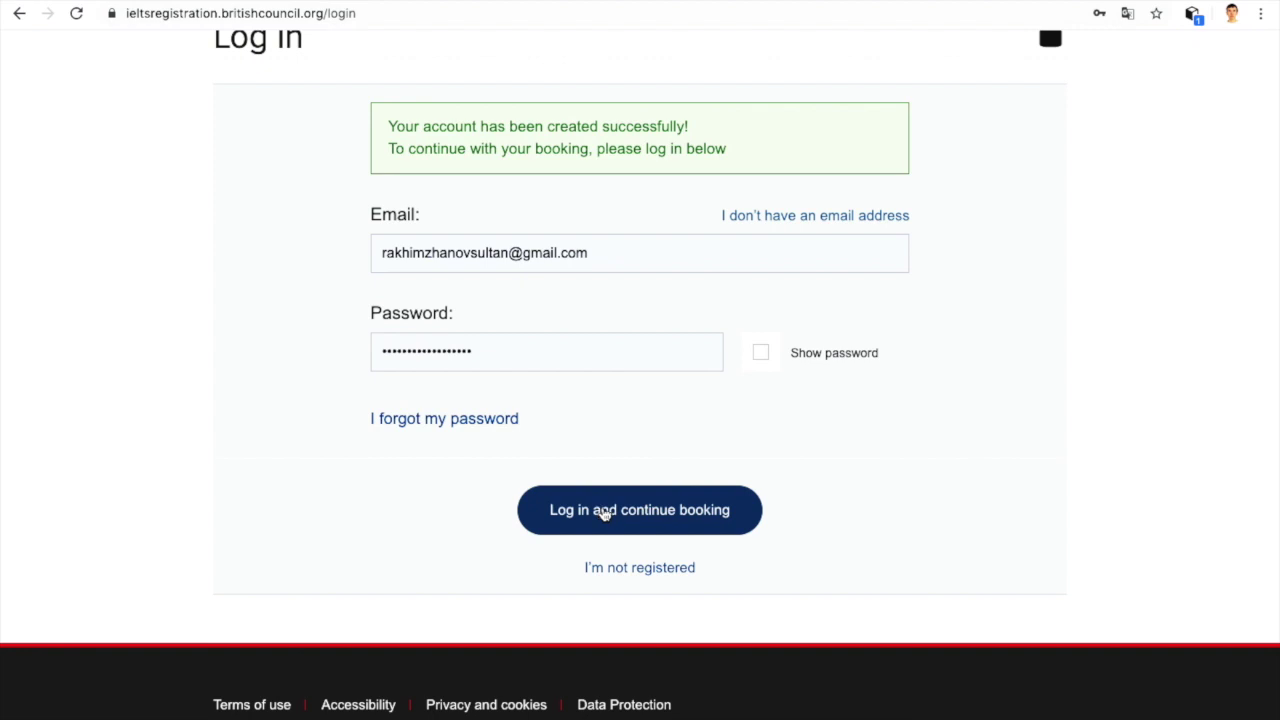
Step: Log in and review the chosen IELTS Academic test on 4 April 2020, fee 61,000.00 KZT
click(643, 513)
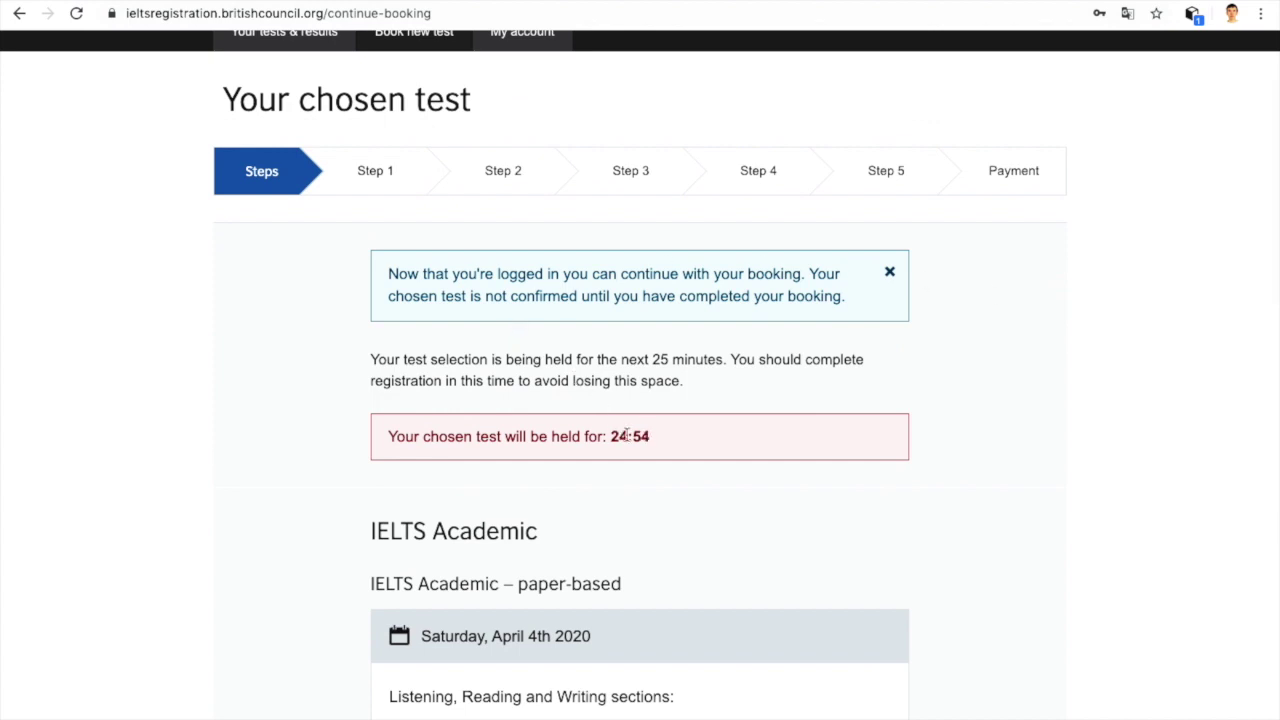
scroll(675, 451, down, 5)
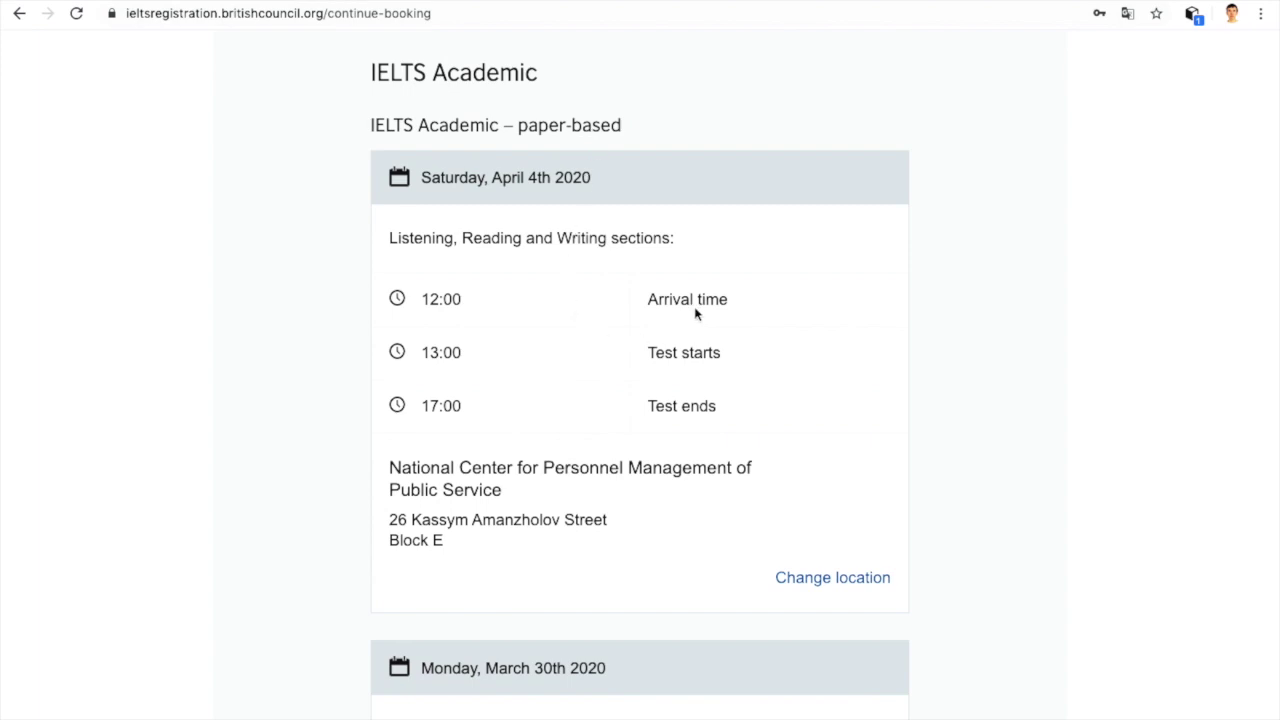
scroll(509, 361, down, 7)
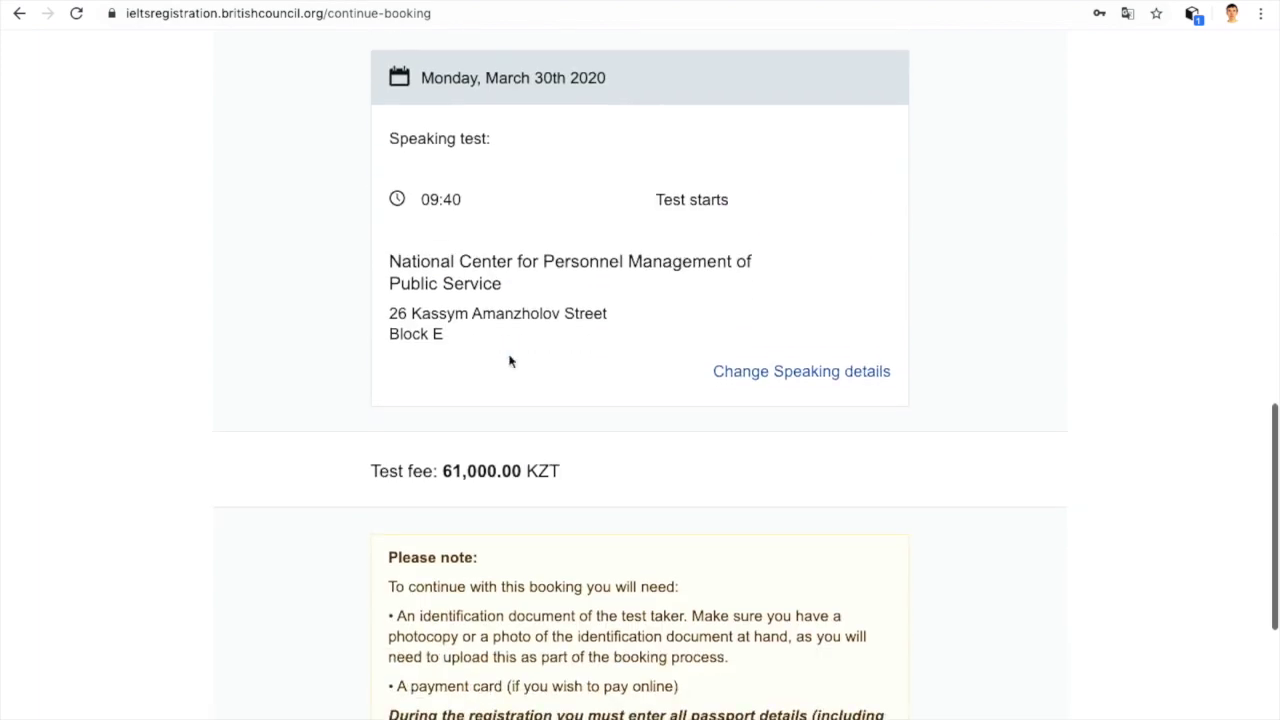
scroll(509, 361, down, 3)
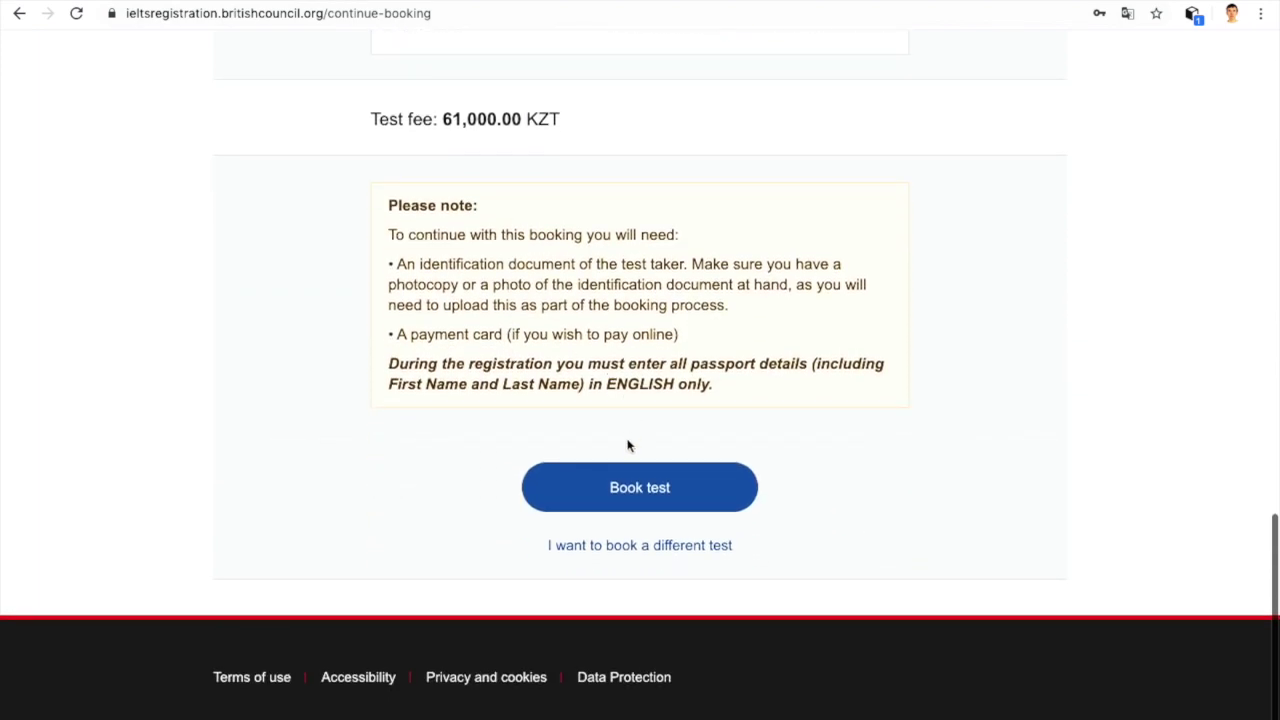
Step: Book the chosen test and move down the personal details form
click(628, 485)
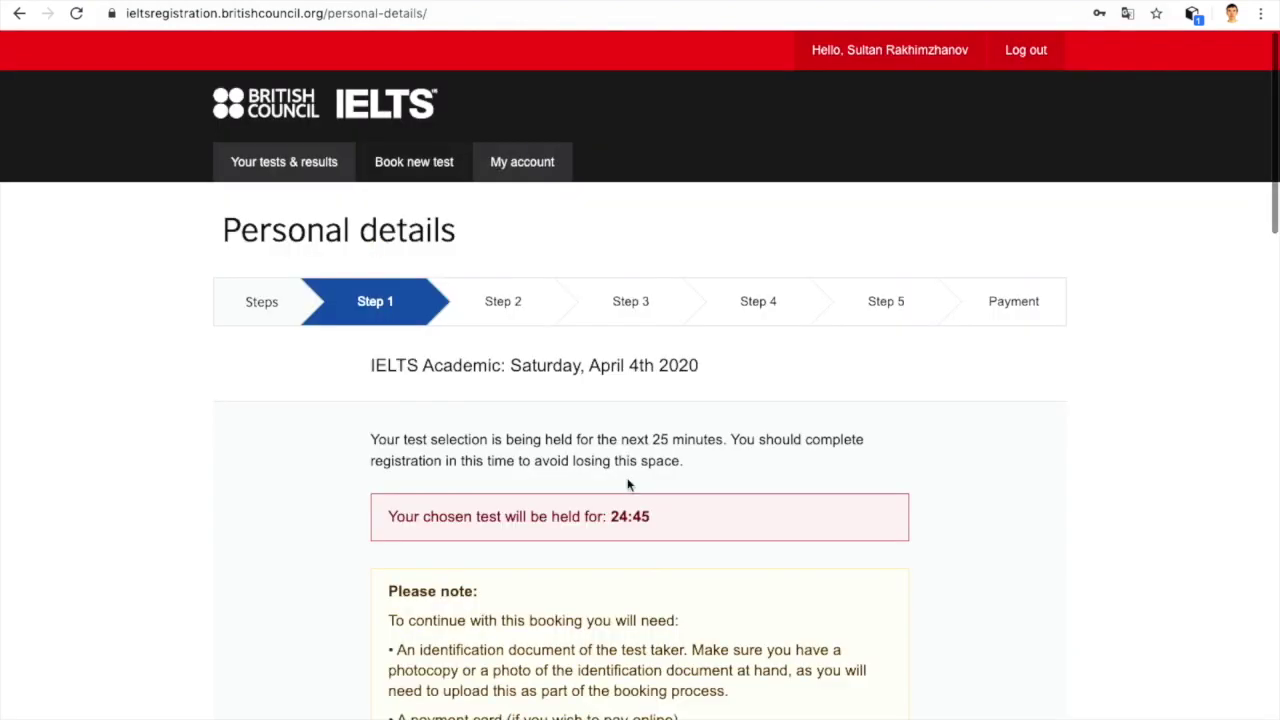
scroll(628, 485, down, 6)
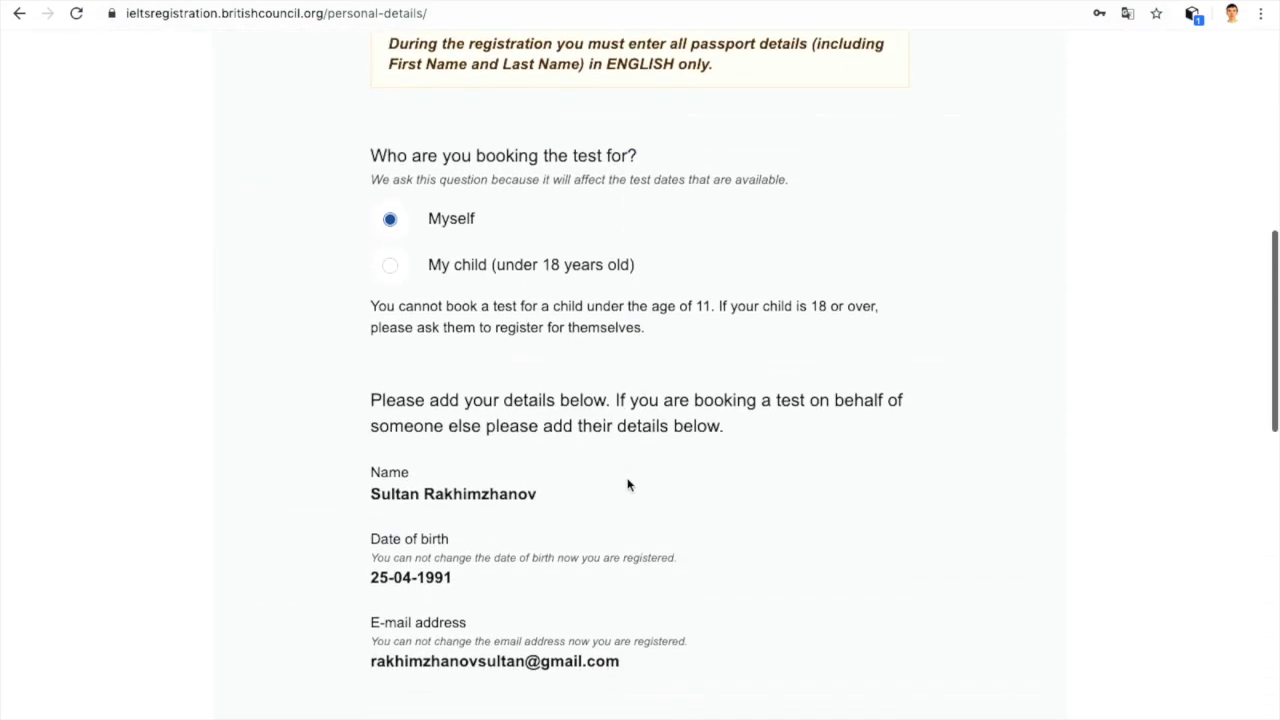
scroll(491, 277, up, 5)
scroll(493, 271, down, 1)
scroll(493, 271, down, 2)
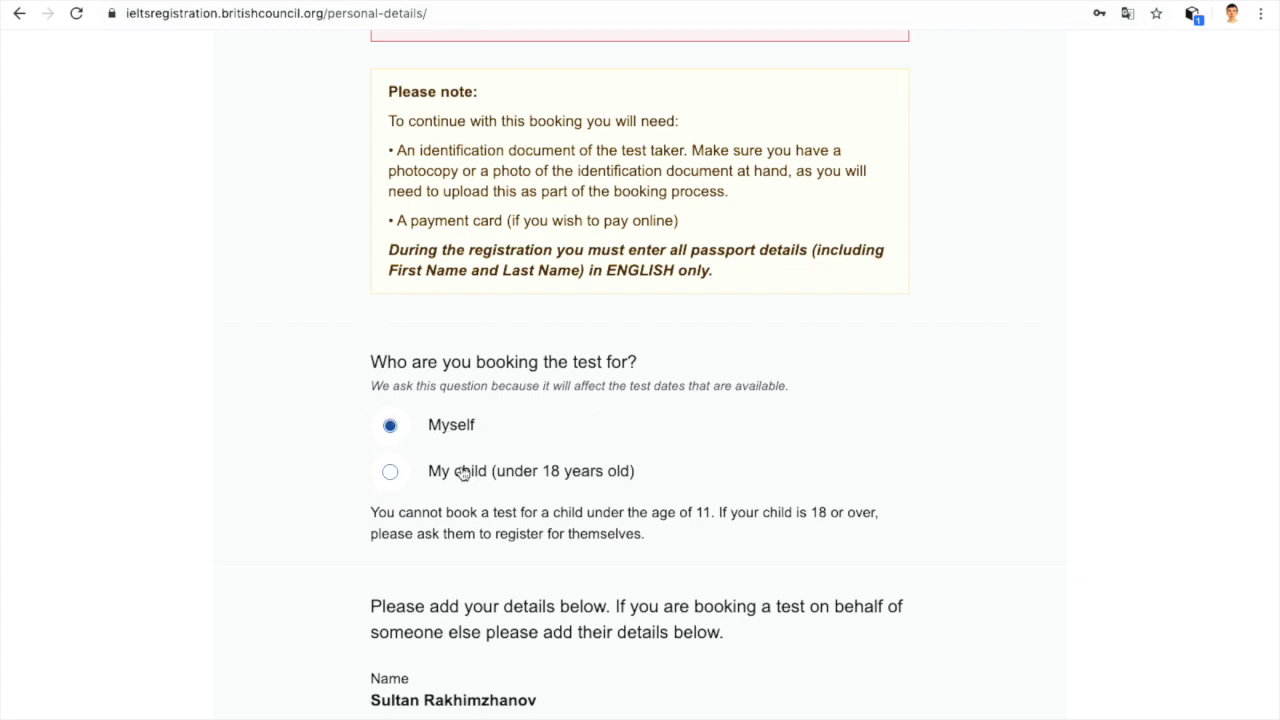
scroll(448, 428, down, 4)
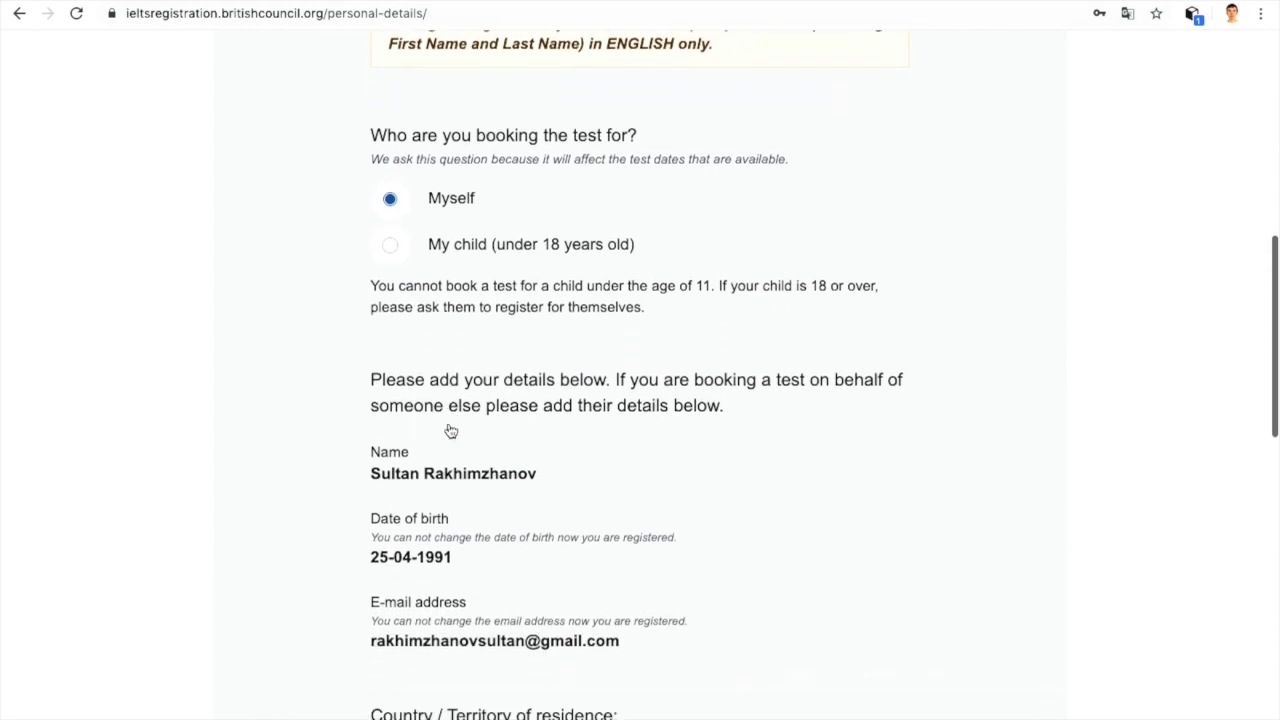
scroll(448, 428, down, 2)
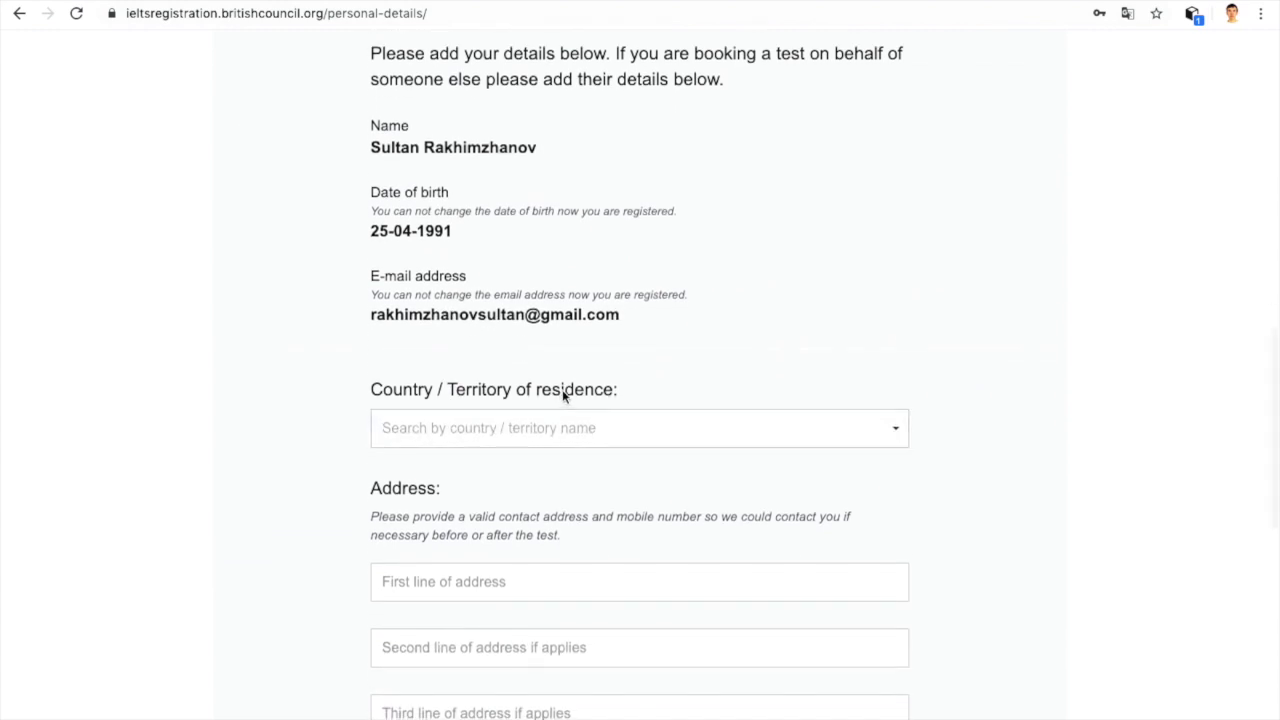
Step: Set Country / Territory of residence to Kazakhstan
click(641, 430)
text(kaz)
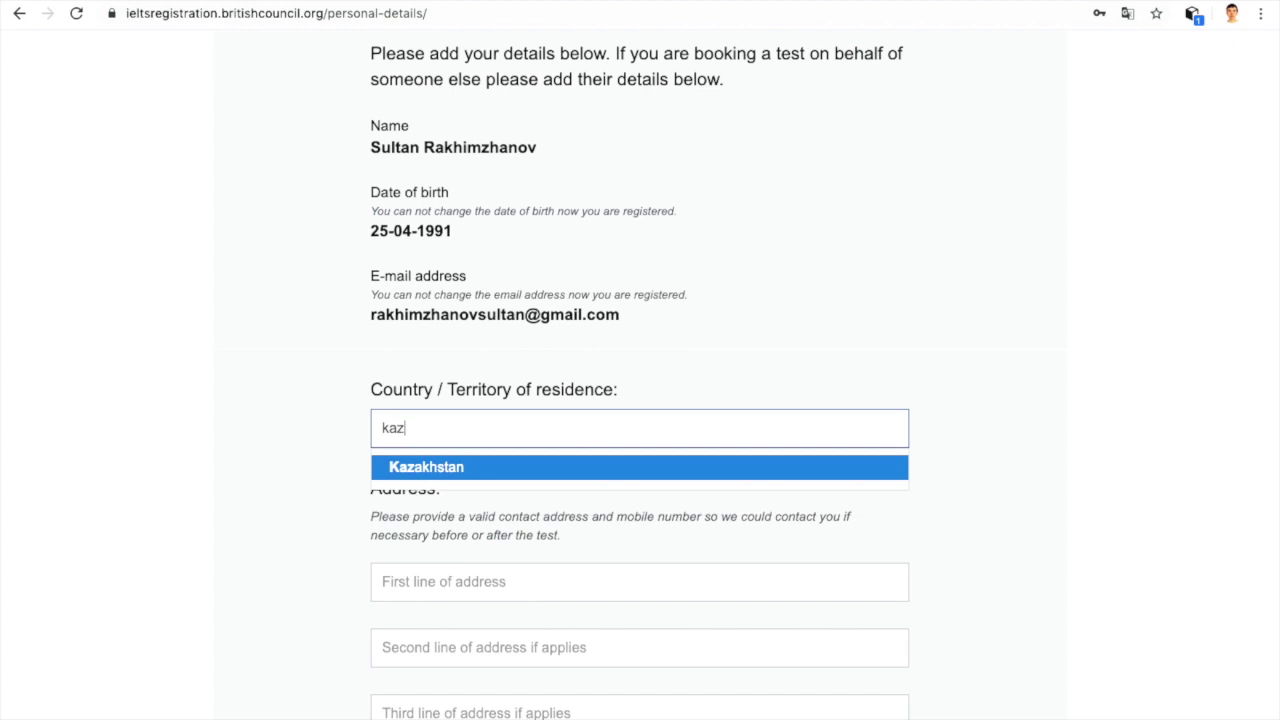
click(551, 477)
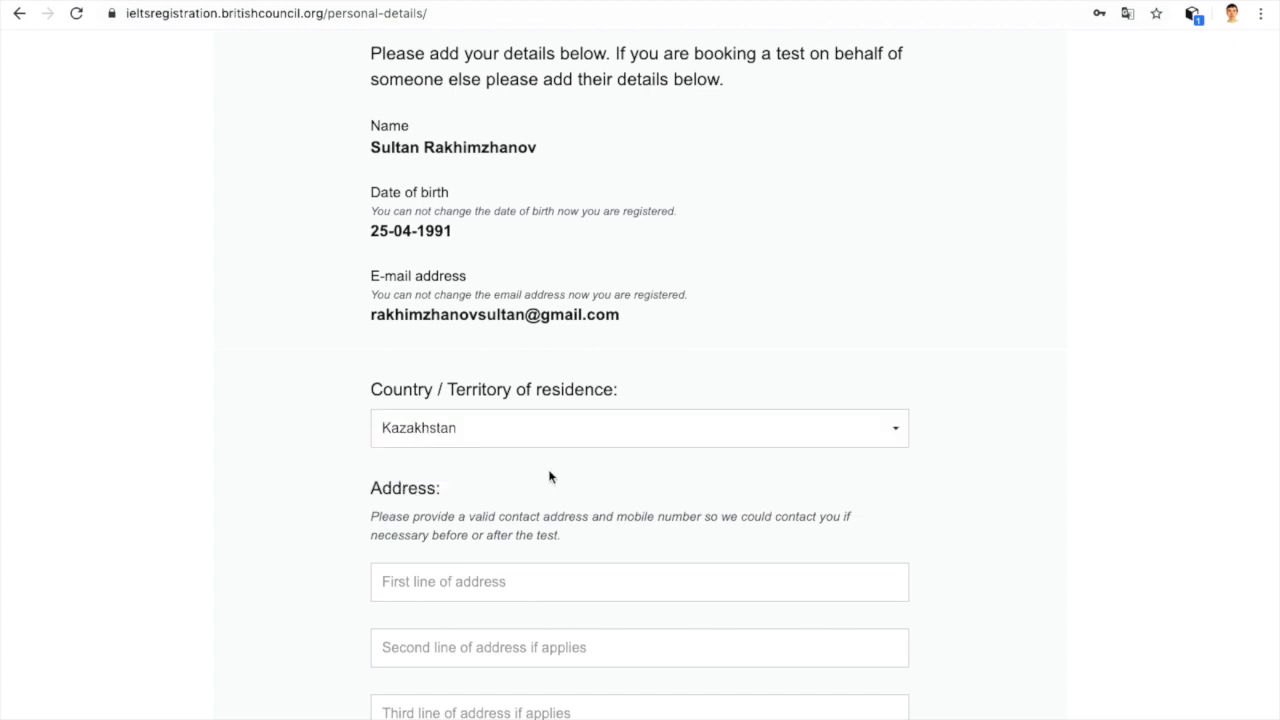
scroll(549, 477, down, 1)
scroll(550, 476, down, 2)
scroll(566, 427, down, 3)
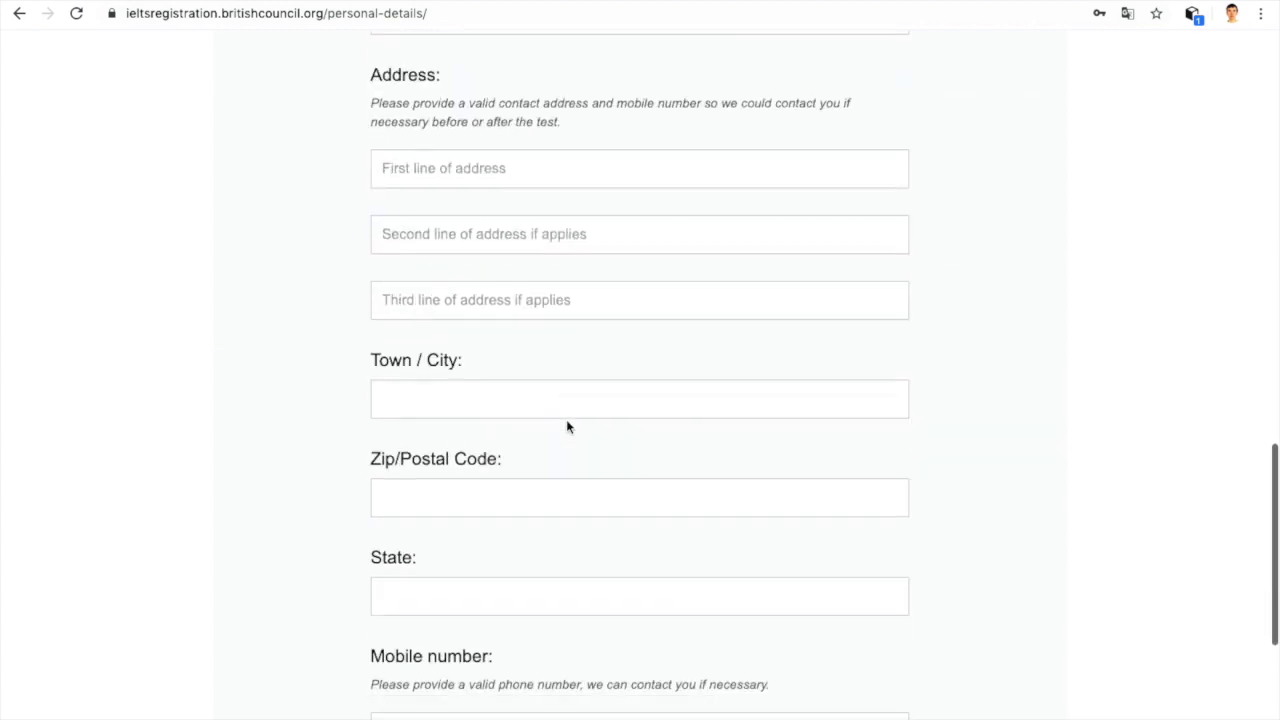
scroll(566, 427, down, 3)
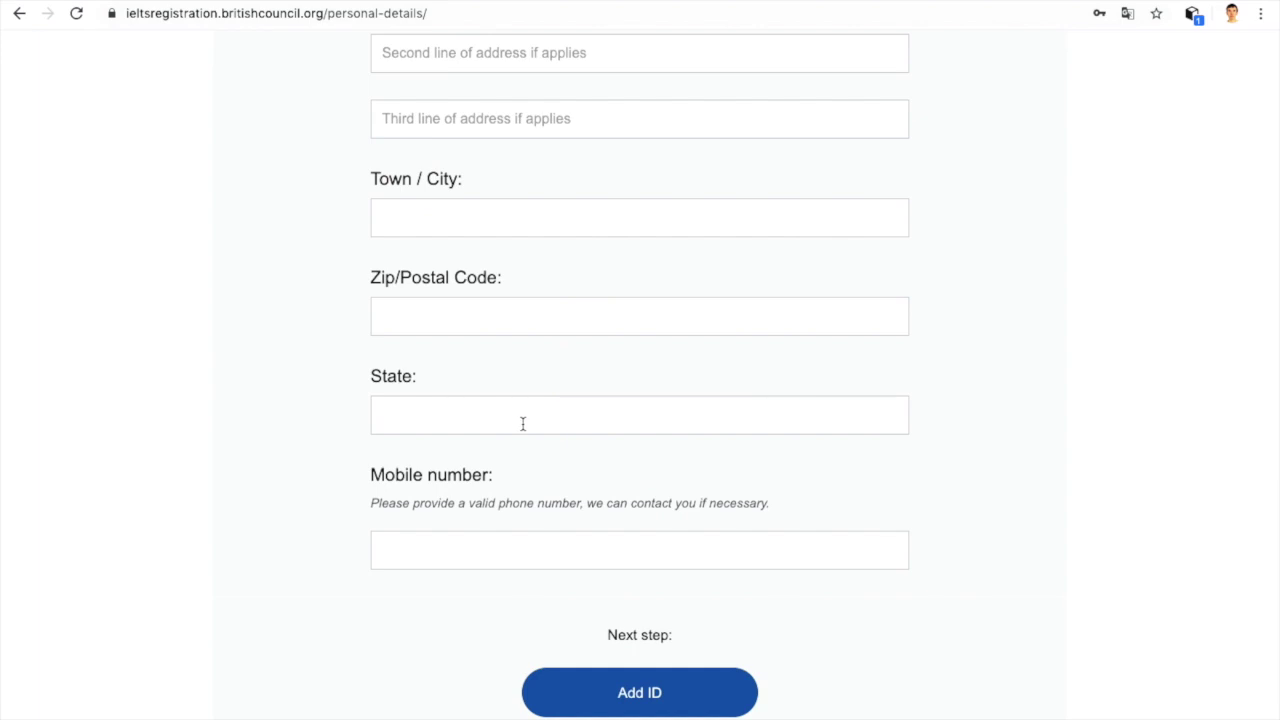
scroll(522, 424, up, 5)
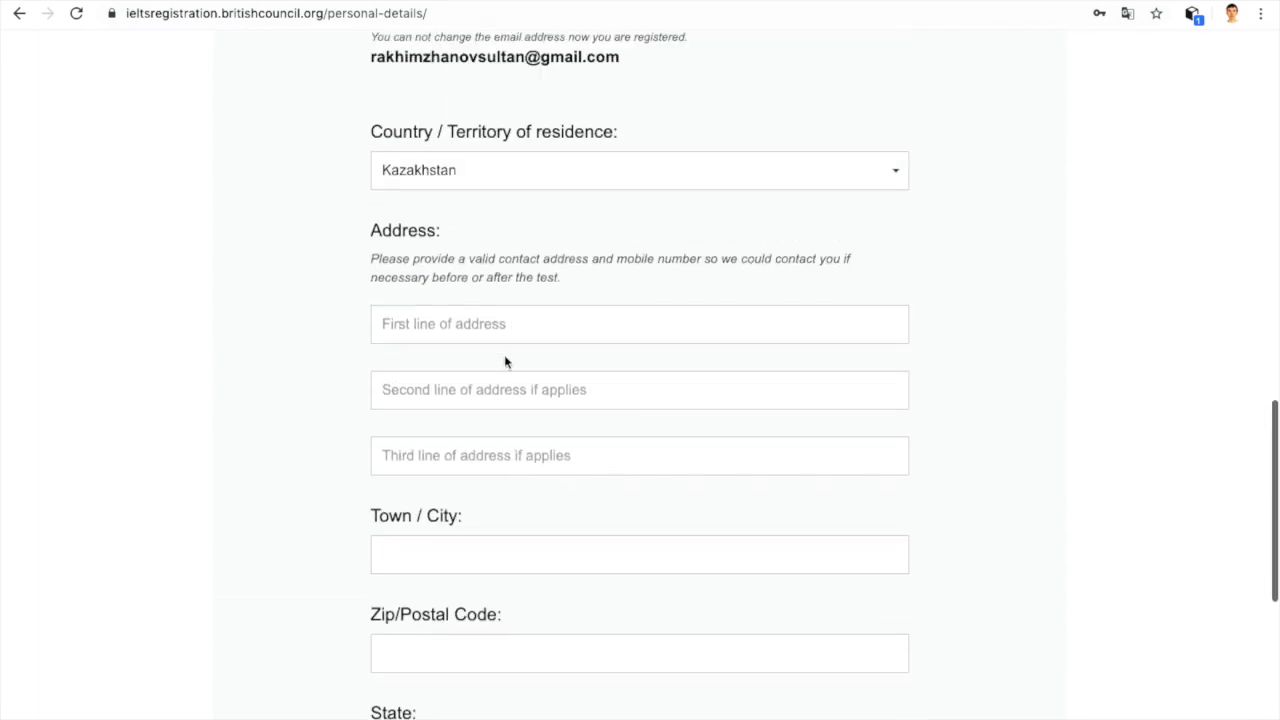
Step: Enter the street, house and flat in the three address lines
click(473, 318)
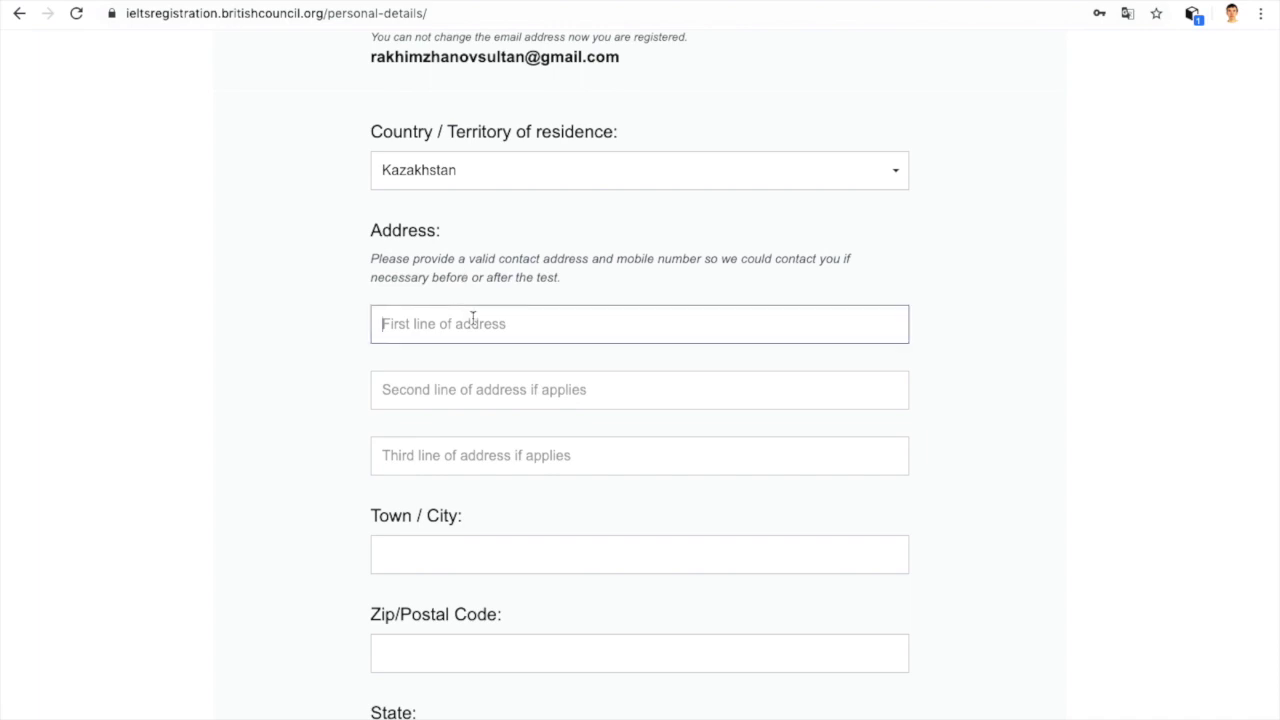
click(423, 397)
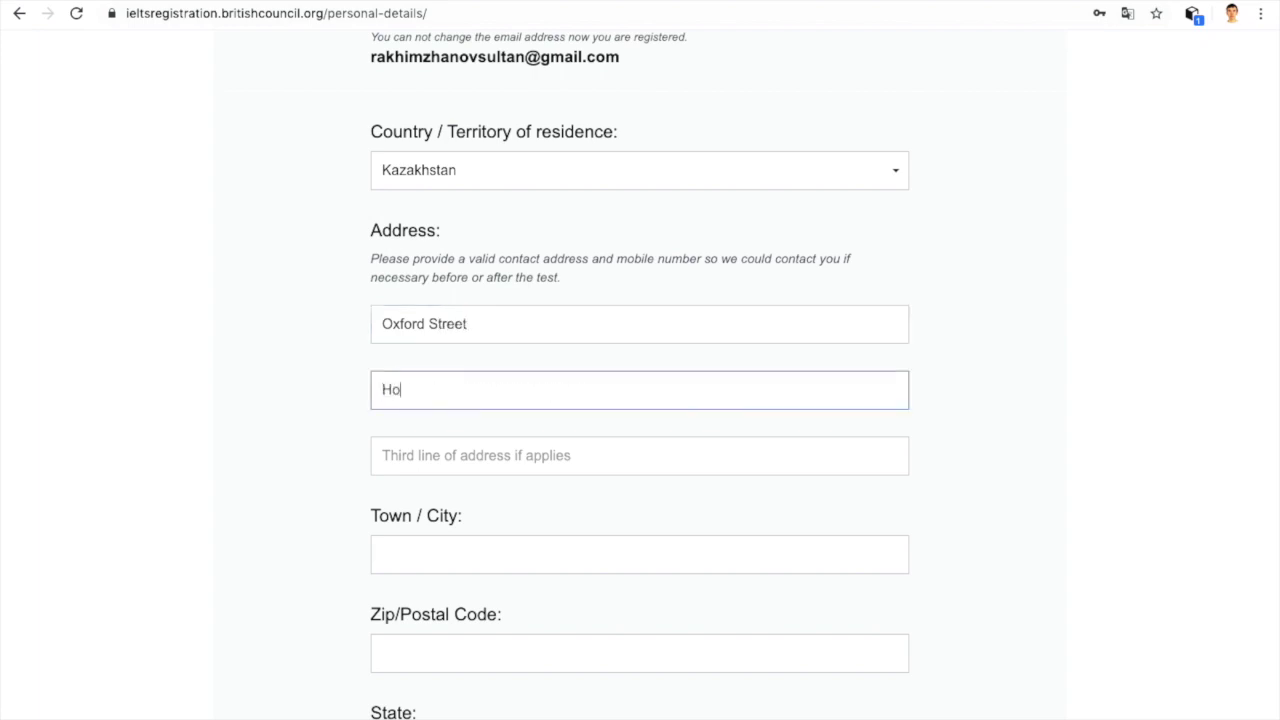
click(412, 448)
Step: Fill in the town/city, fixing its capitalisation, and the zip/postal code
scroll(380, 491, down, 2)
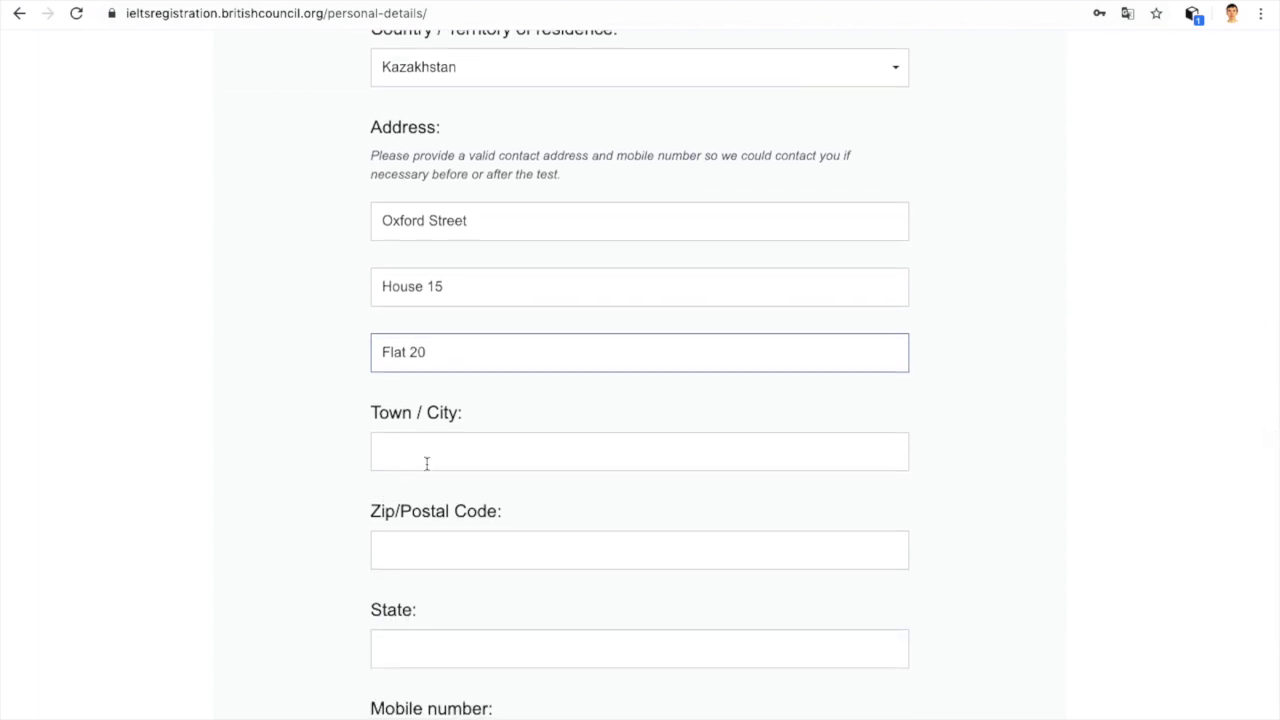
click(426, 464)
text(Nur_sultan)
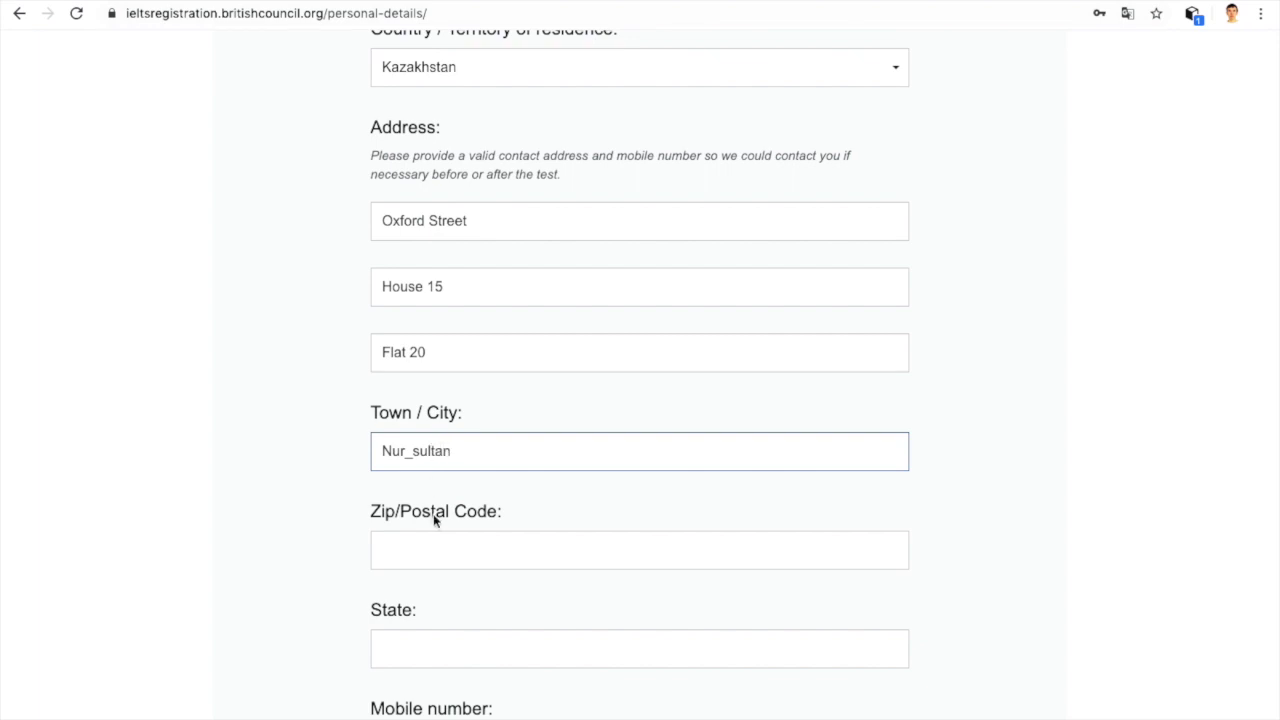
click(419, 451)
key(BackSpace)
text(S)
click(443, 544)
text(010000)
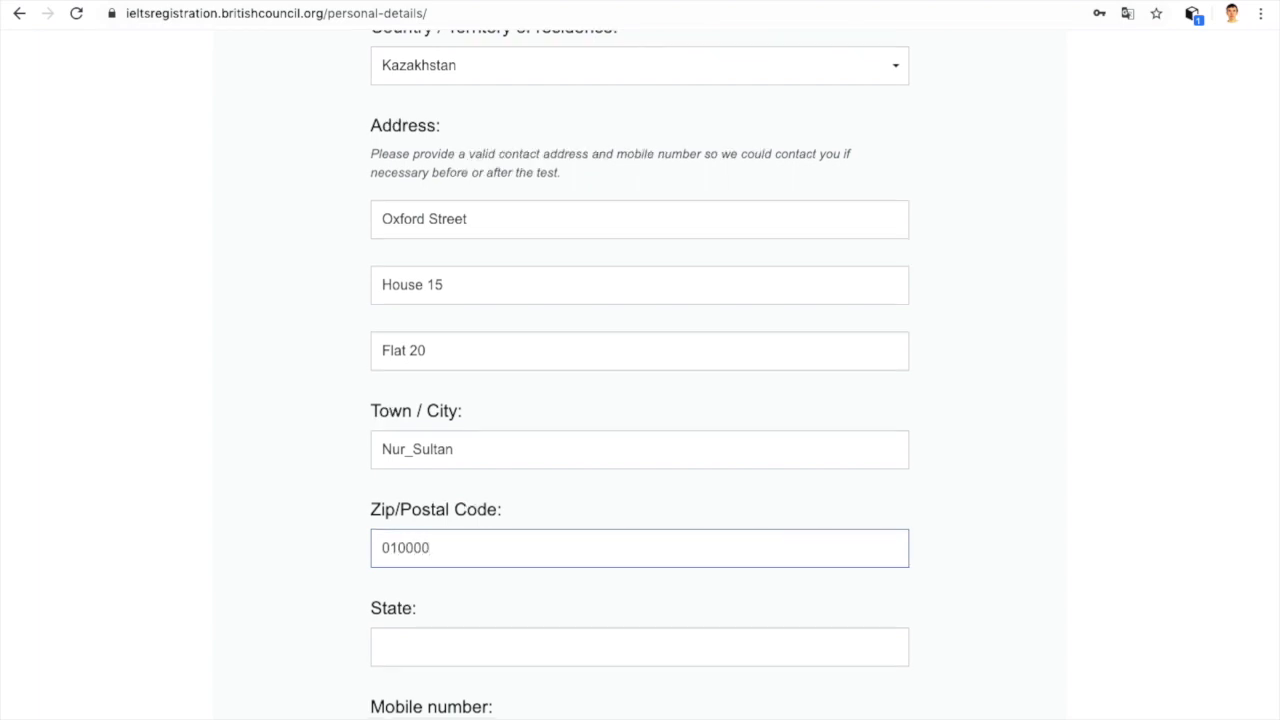
Step: Enter the mobile number and submit the personal details
scroll(640, 400, down, 3)
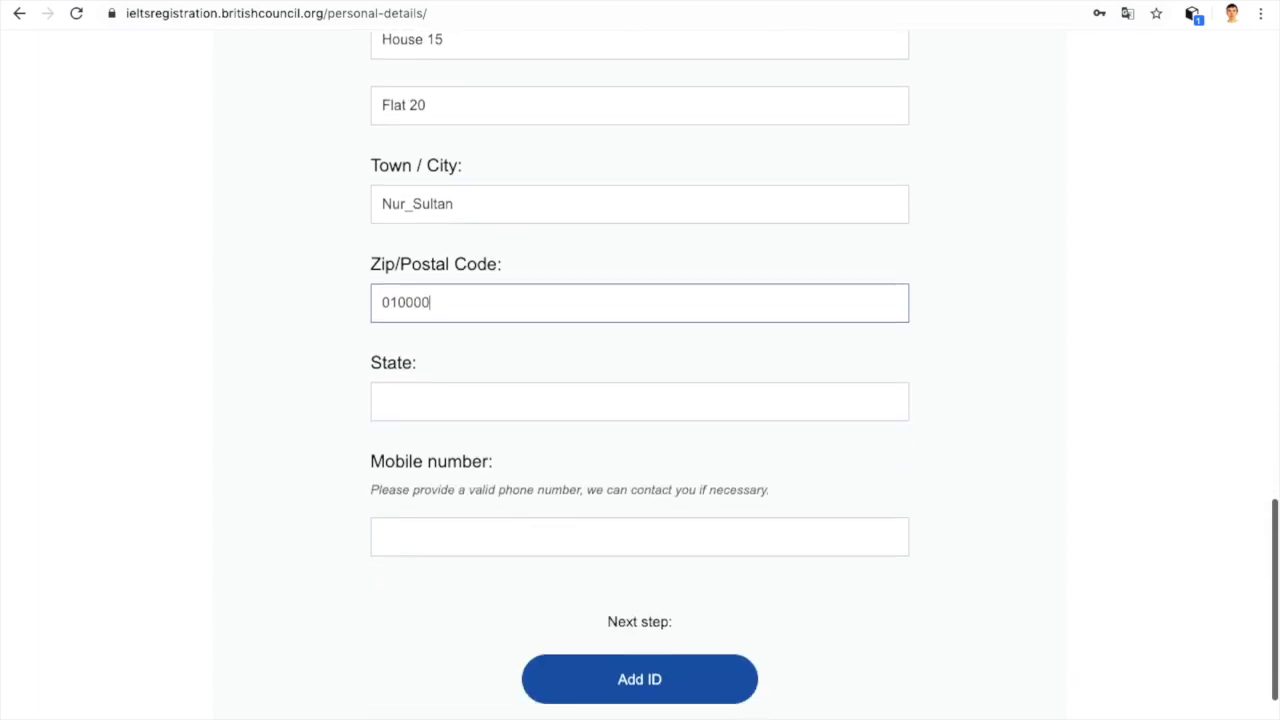
click(454, 535)
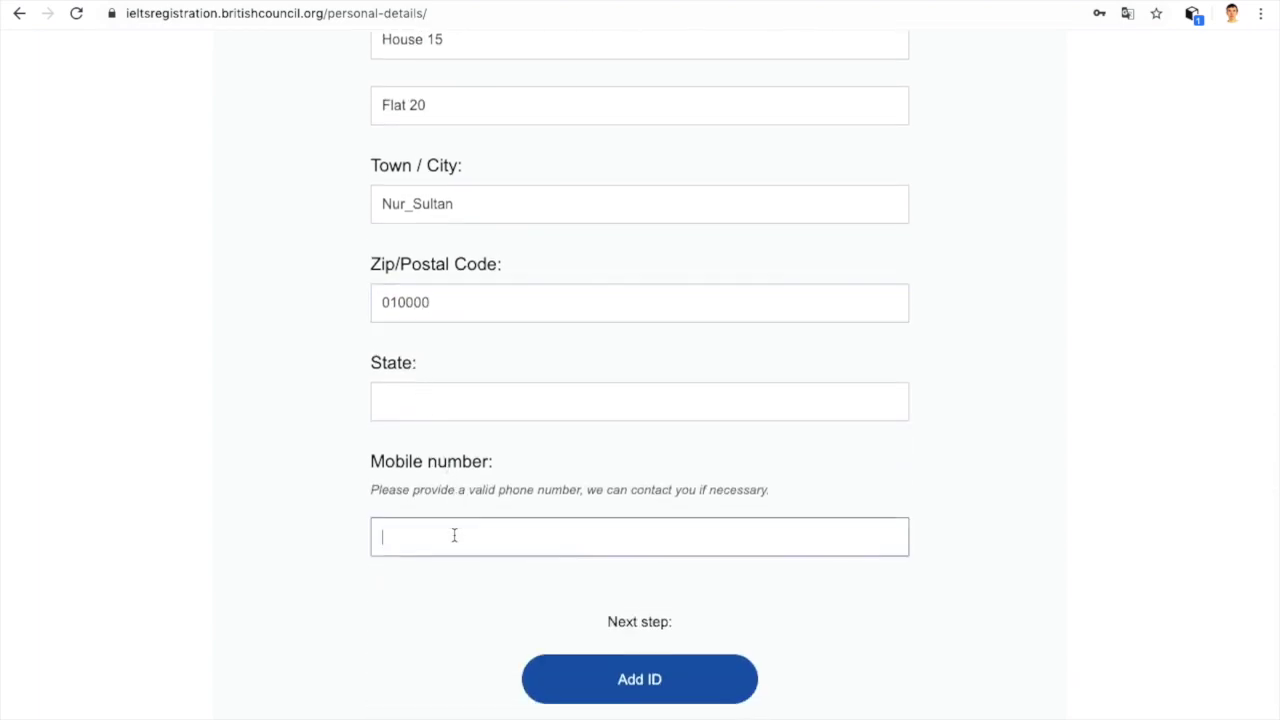
scroll(640, 400, down, 2)
click(610, 572)
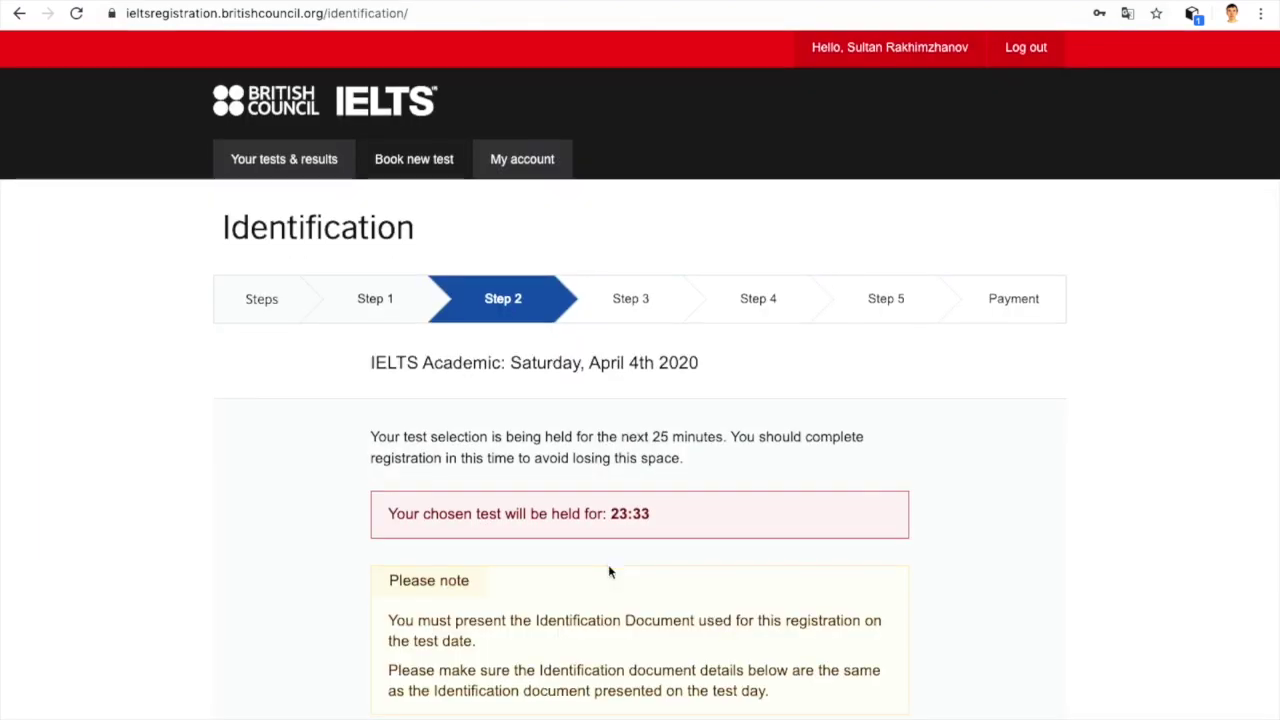
Step: Choose National Identity Card as the ID type and enter the card number
scroll(608, 564, down, 5)
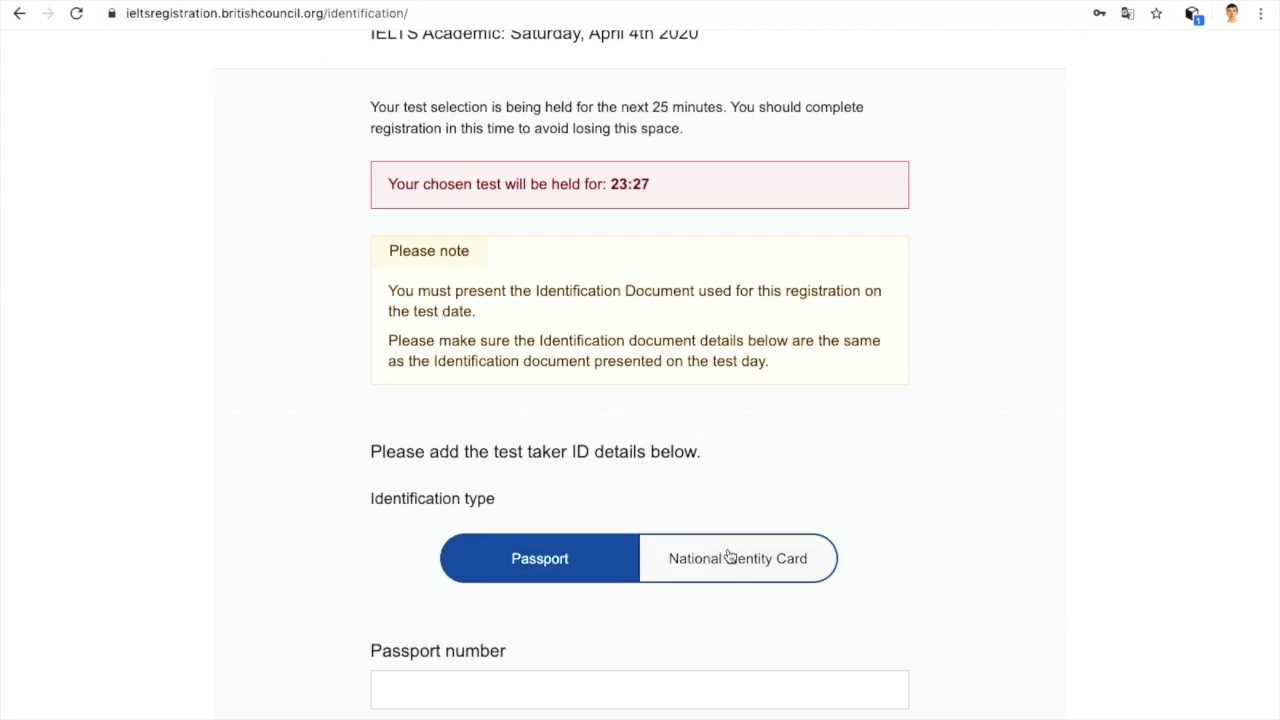
click(727, 557)
scroll(976, 410, down, 3)
click(825, 411)
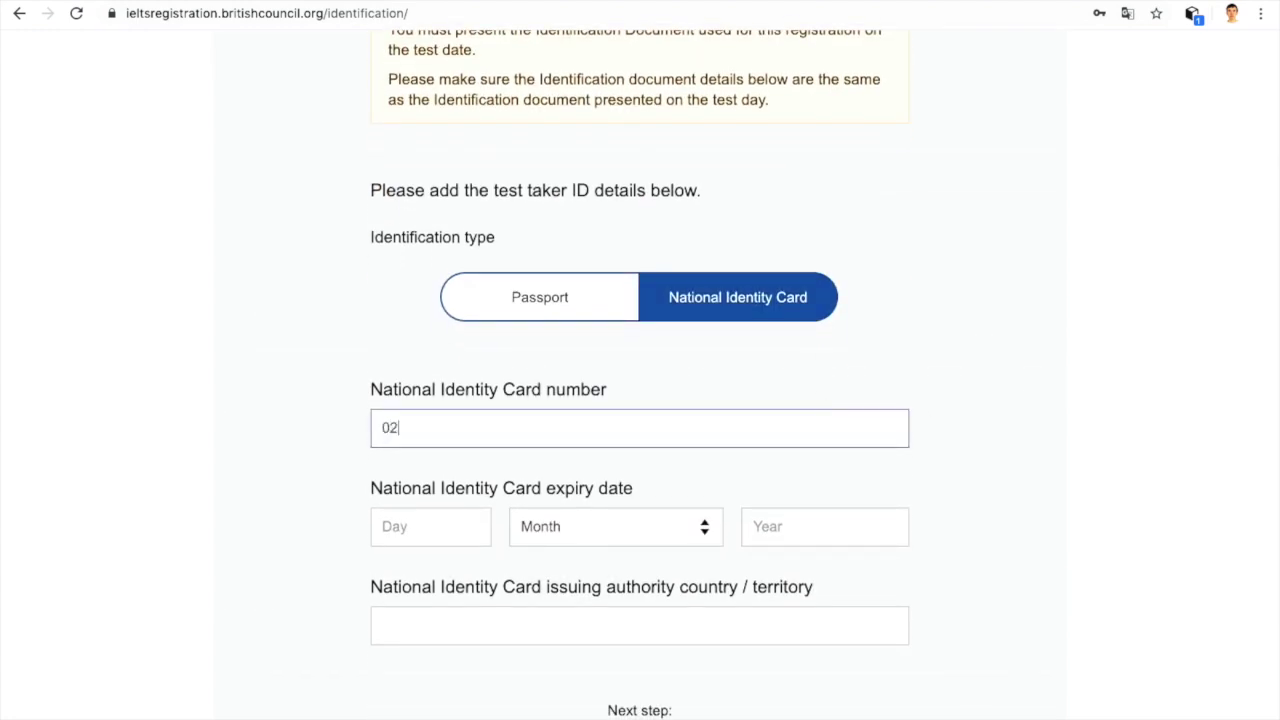
scroll(800, 277, down, 1)
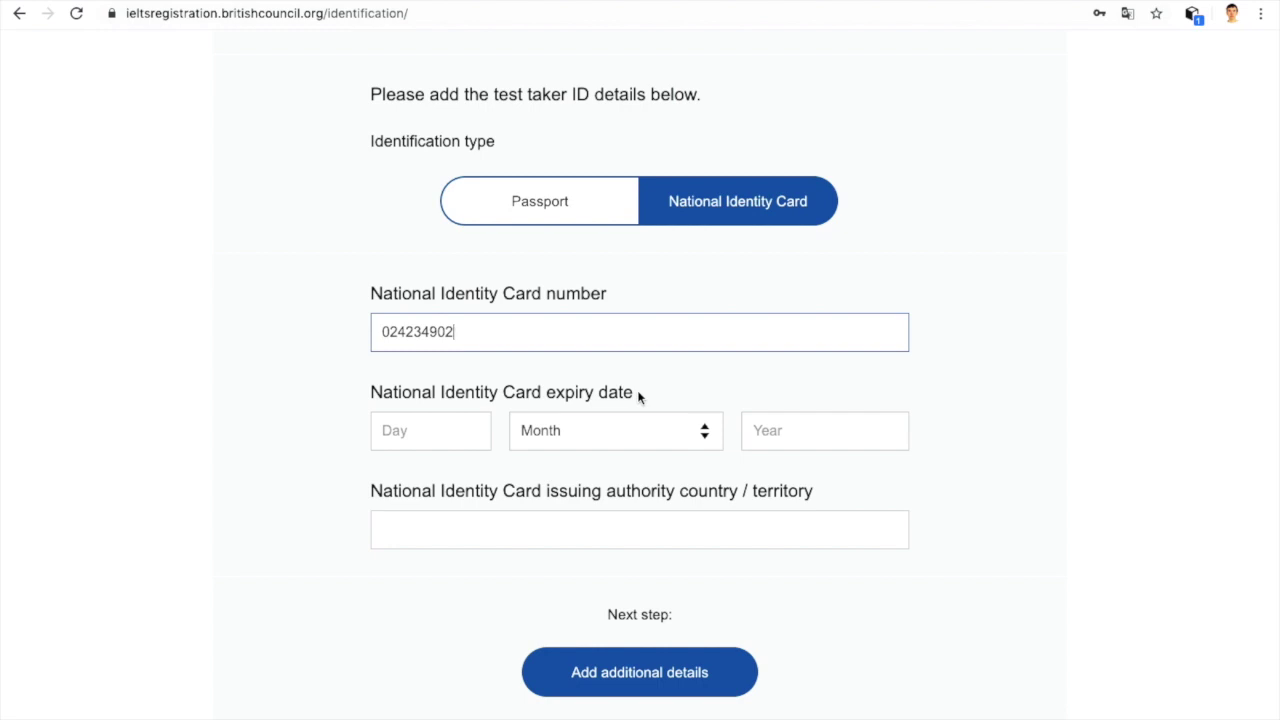
Step: Set the ID card expiry date to 23 March 2023
click(457, 429)
text(23)
click(705, 430)
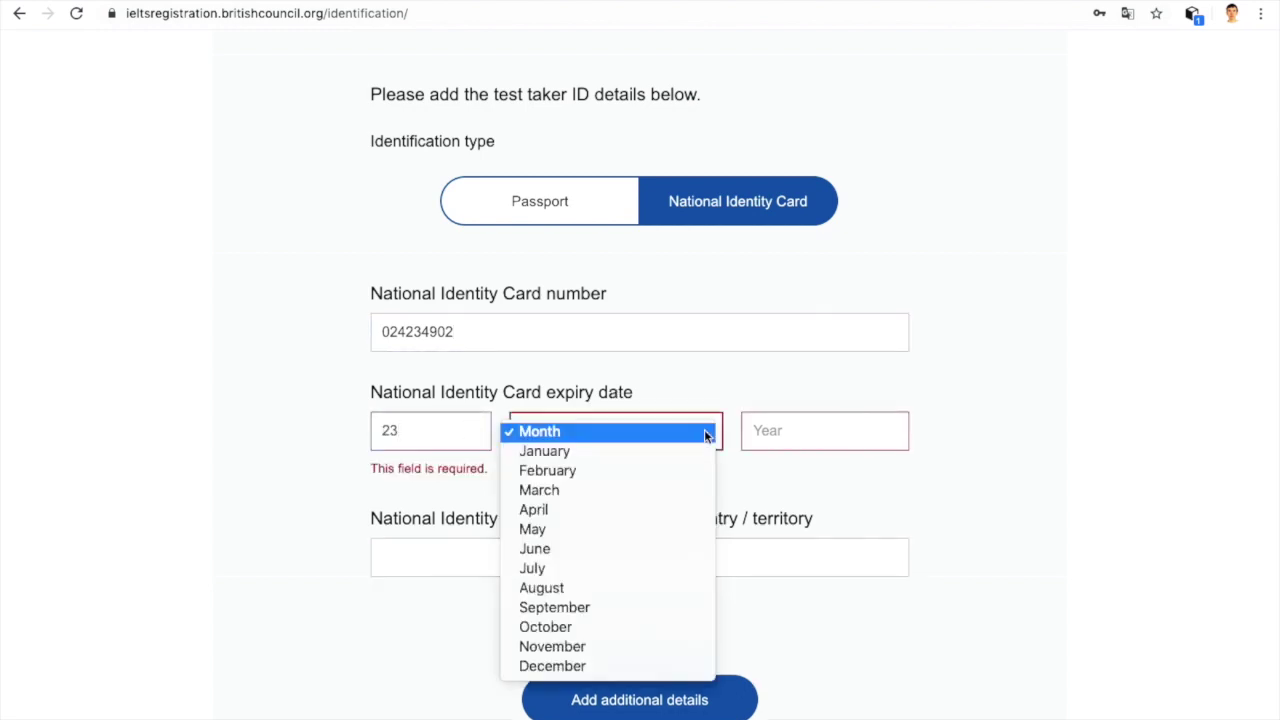
click(662, 486)
click(892, 428)
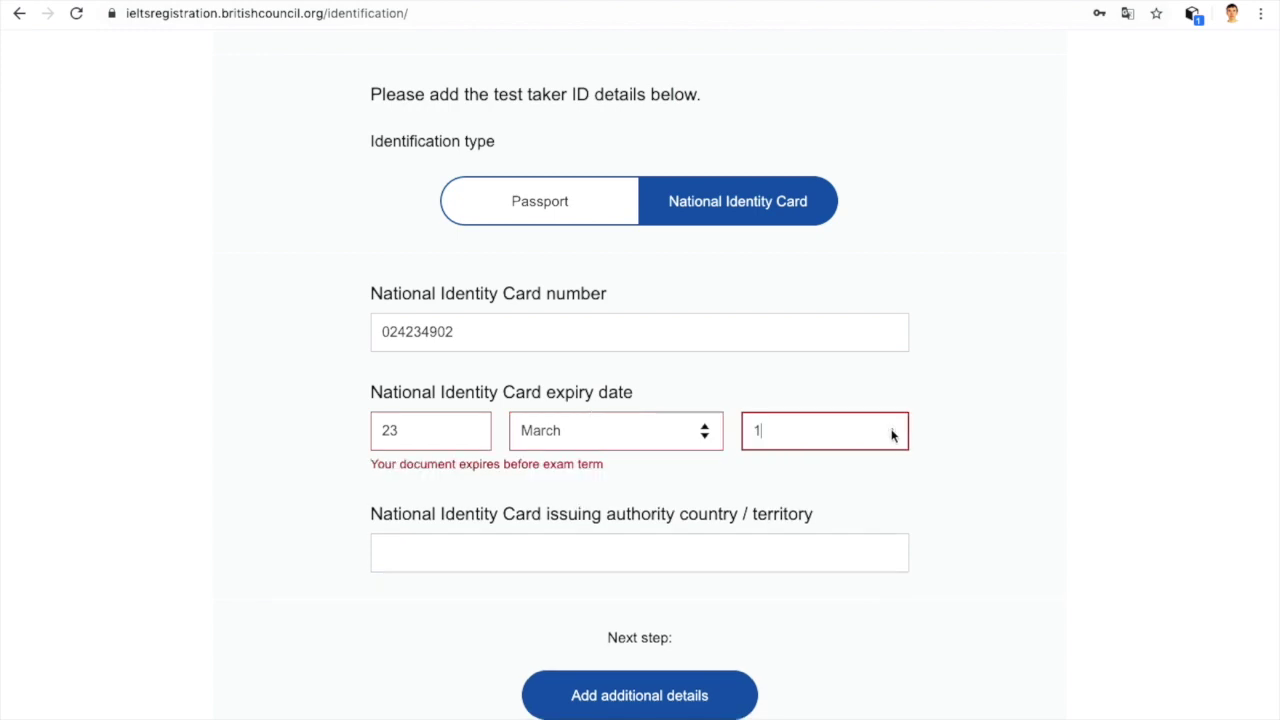
key(BackSpace)
text(2023)
Step: Pick the suggested Kazakh ministry as issuing authority and submit the ID details
scroll(826, 447, down, 1)
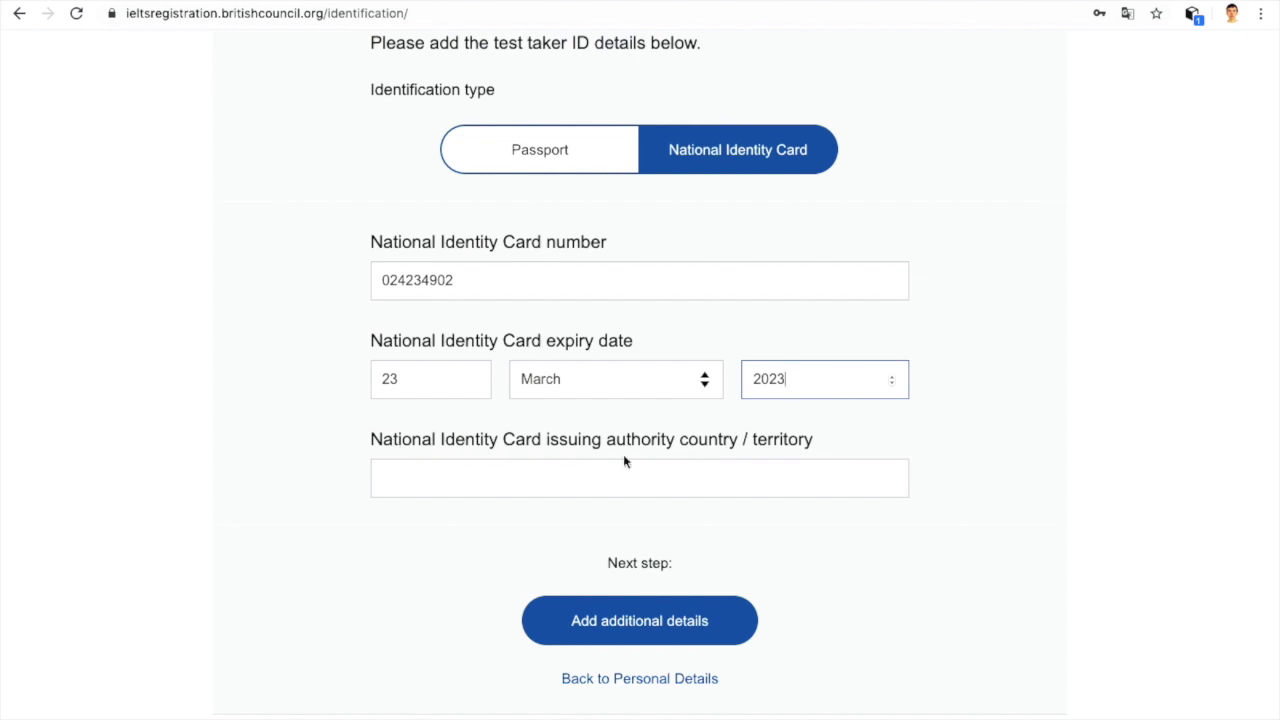
click(572, 471)
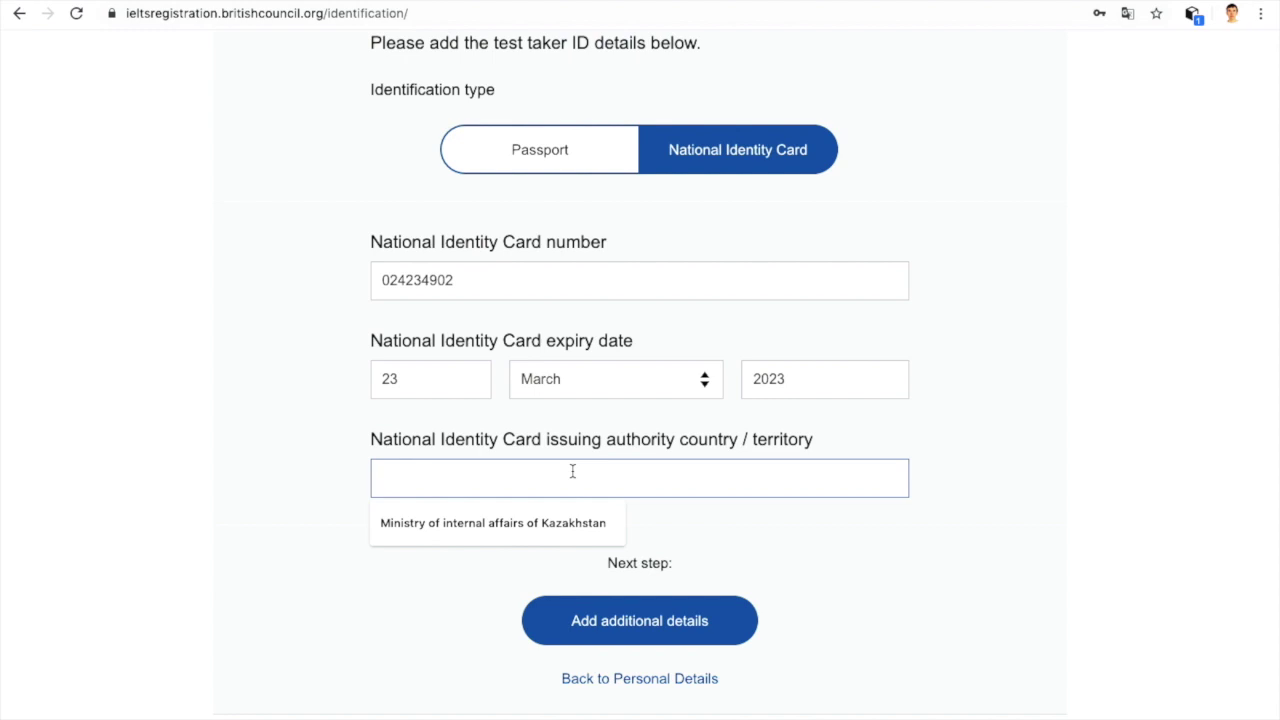
click(482, 527)
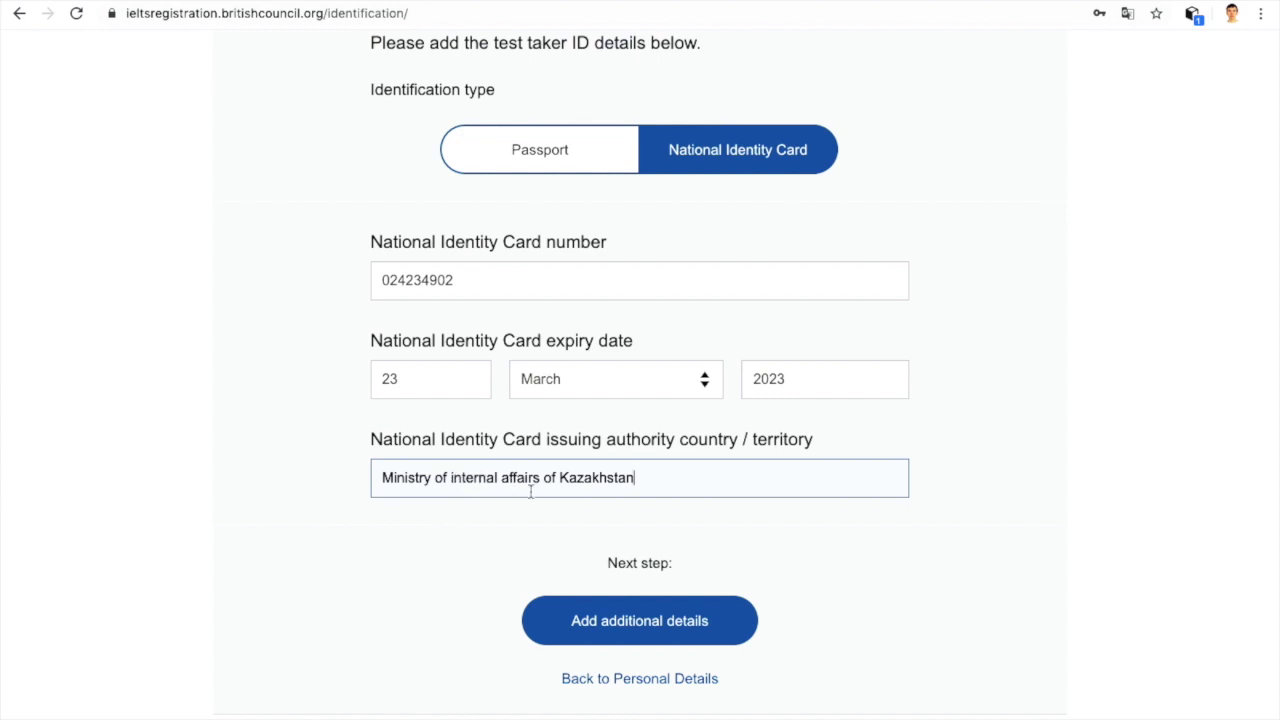
scroll(529, 477, down, 3)
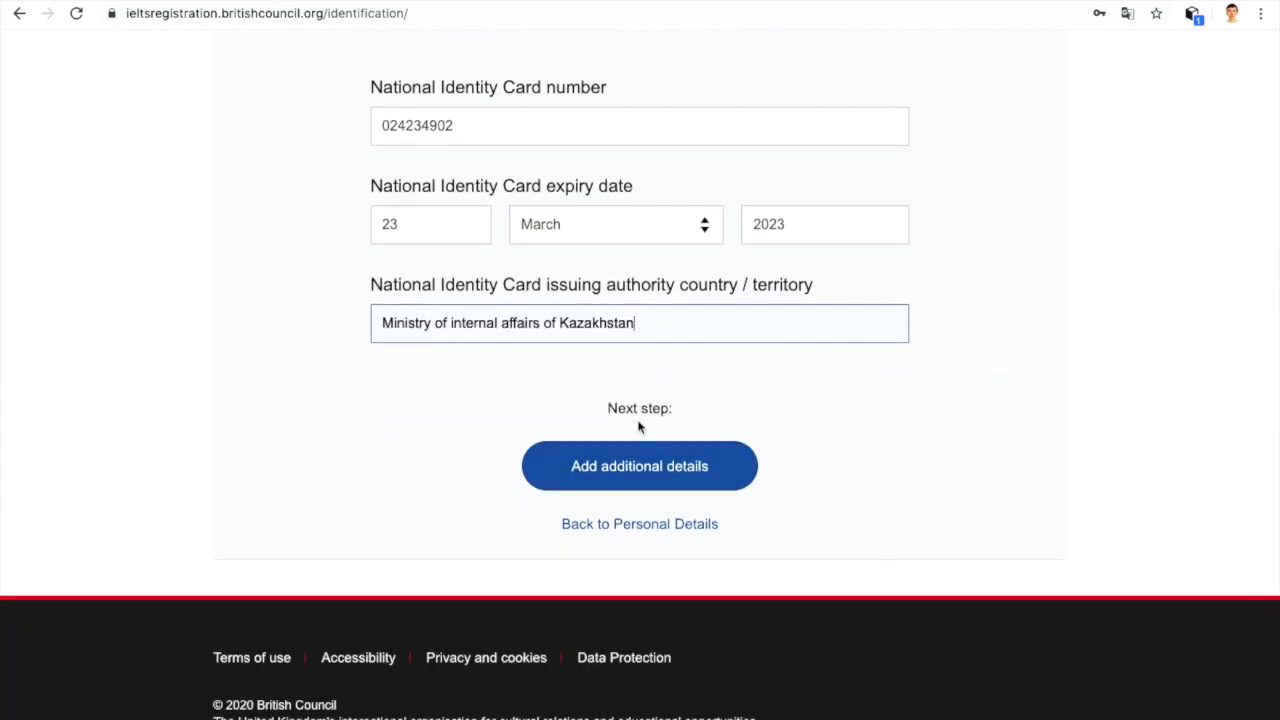
click(631, 462)
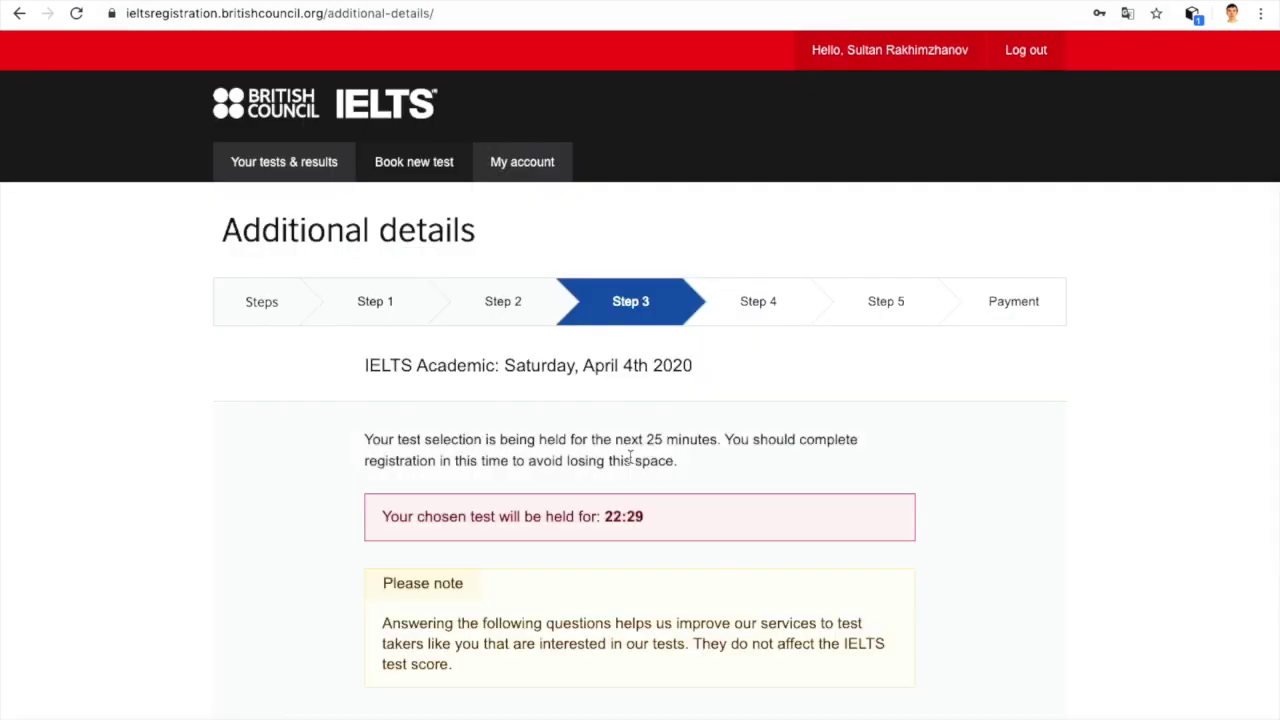
Step: Set gender to Male and title to Mr
scroll(630, 457, down, 4)
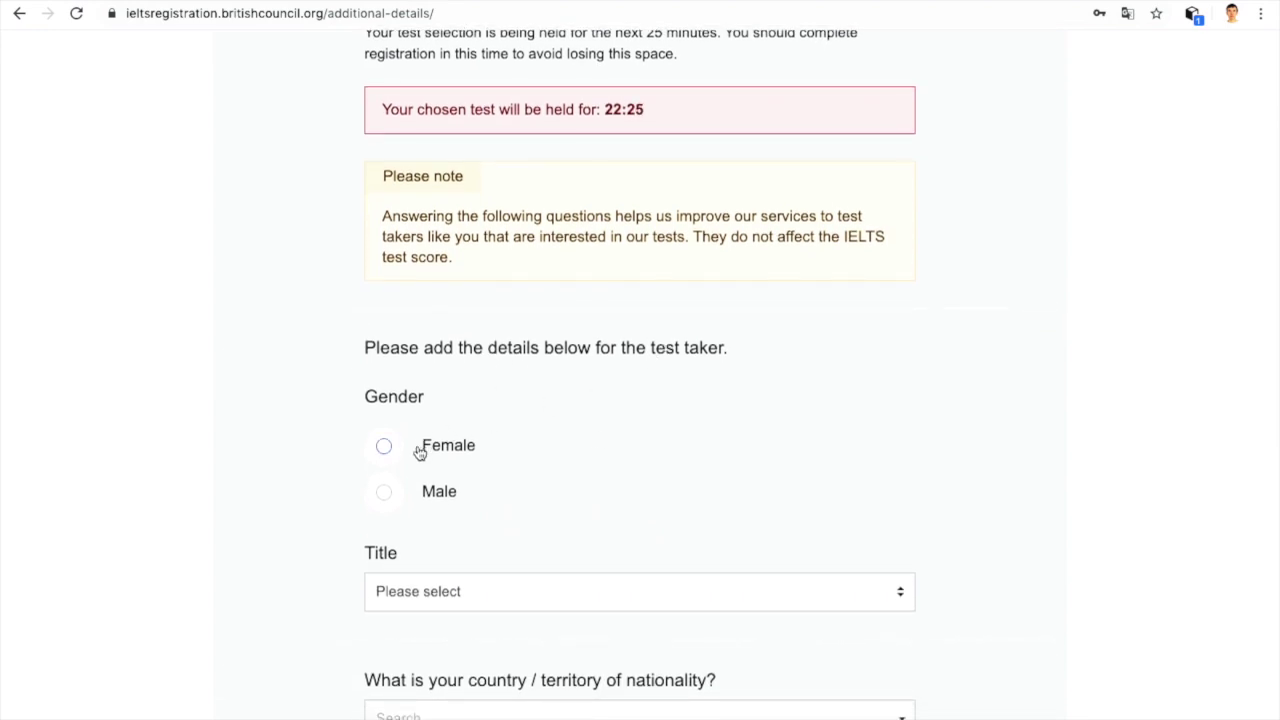
click(386, 492)
scroll(731, 397, down, 3)
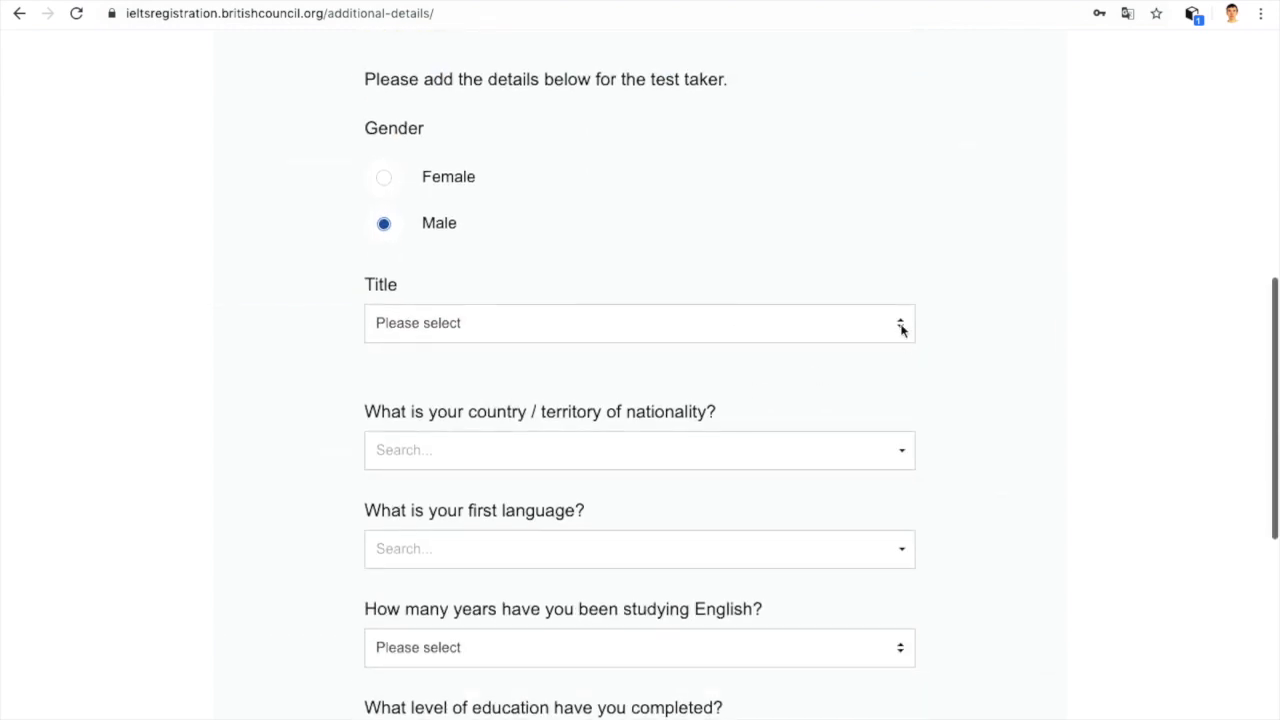
click(900, 328)
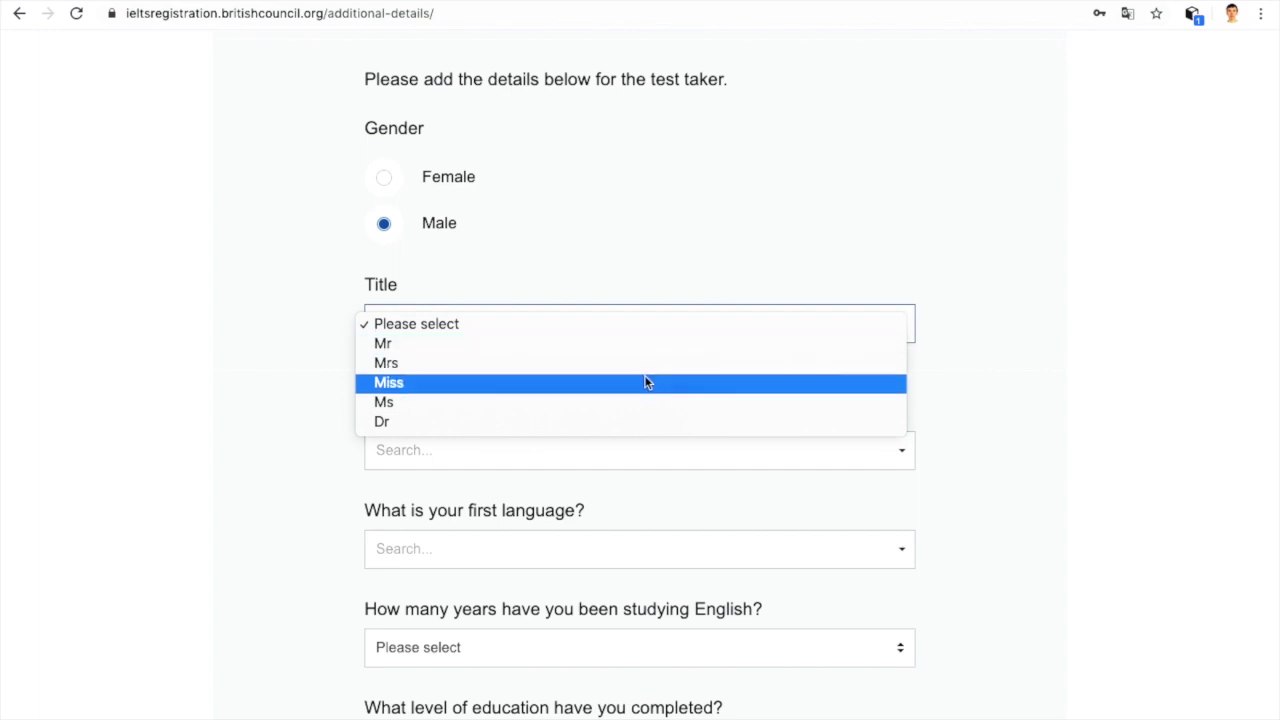
click(596, 343)
scroll(596, 346, down, 2)
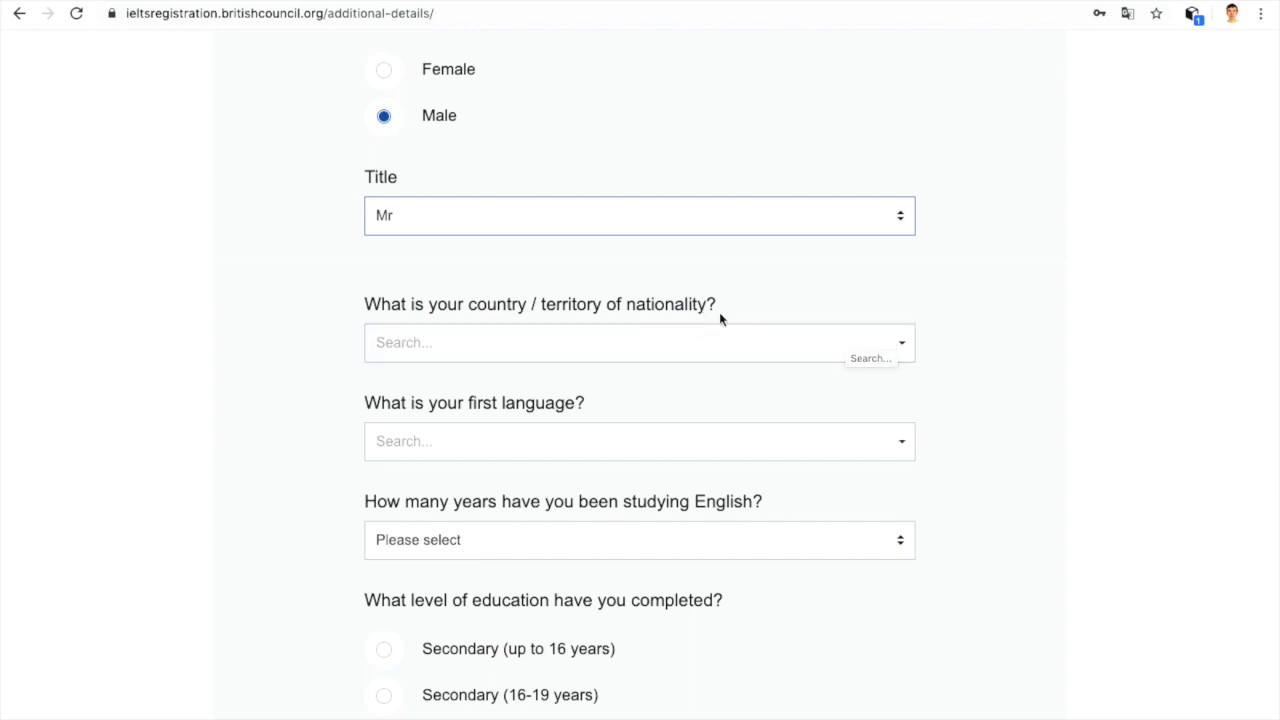
Step: Set nationality to Kazakhstan and first language to Kazakh
click(878, 344)
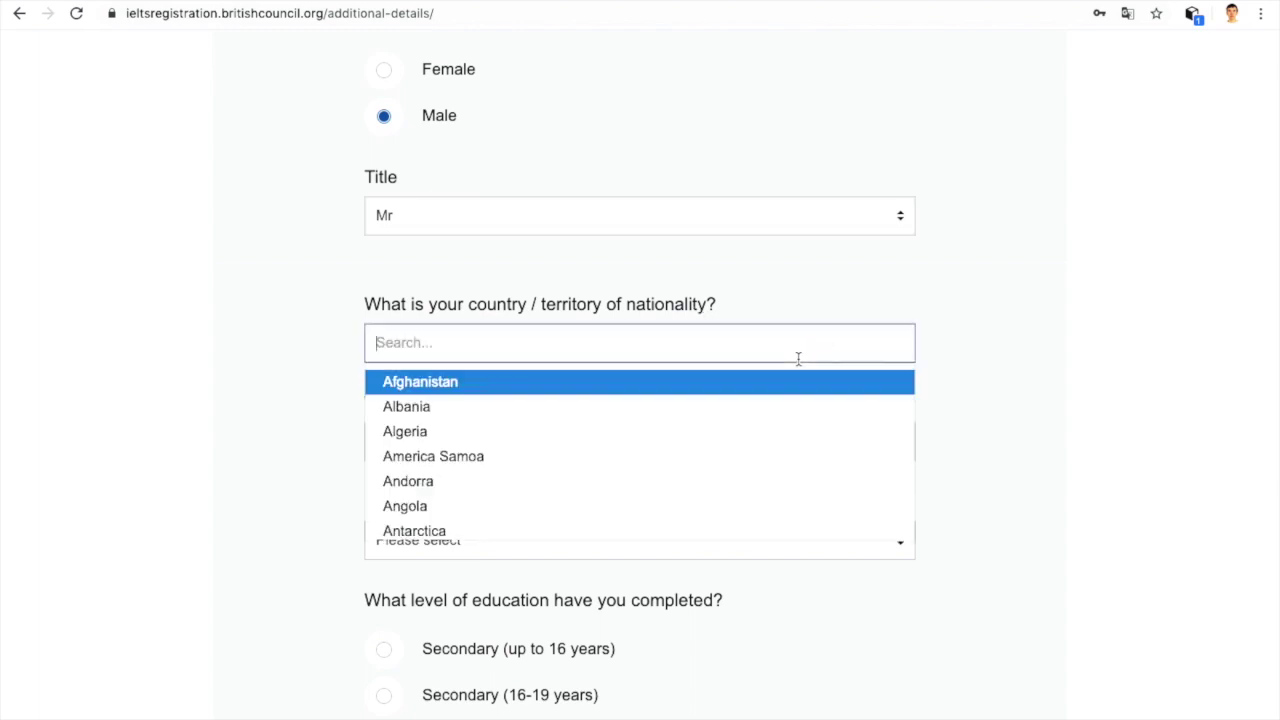
text(kaz)
click(752, 385)
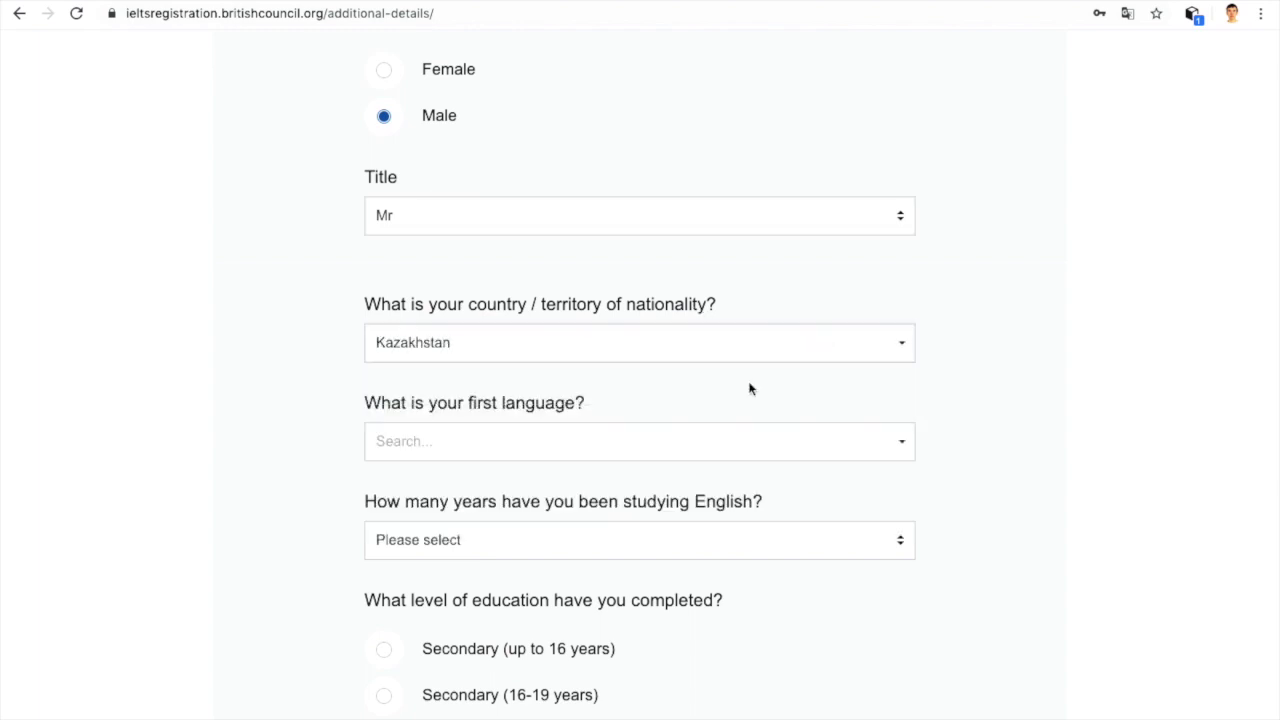
click(896, 447)
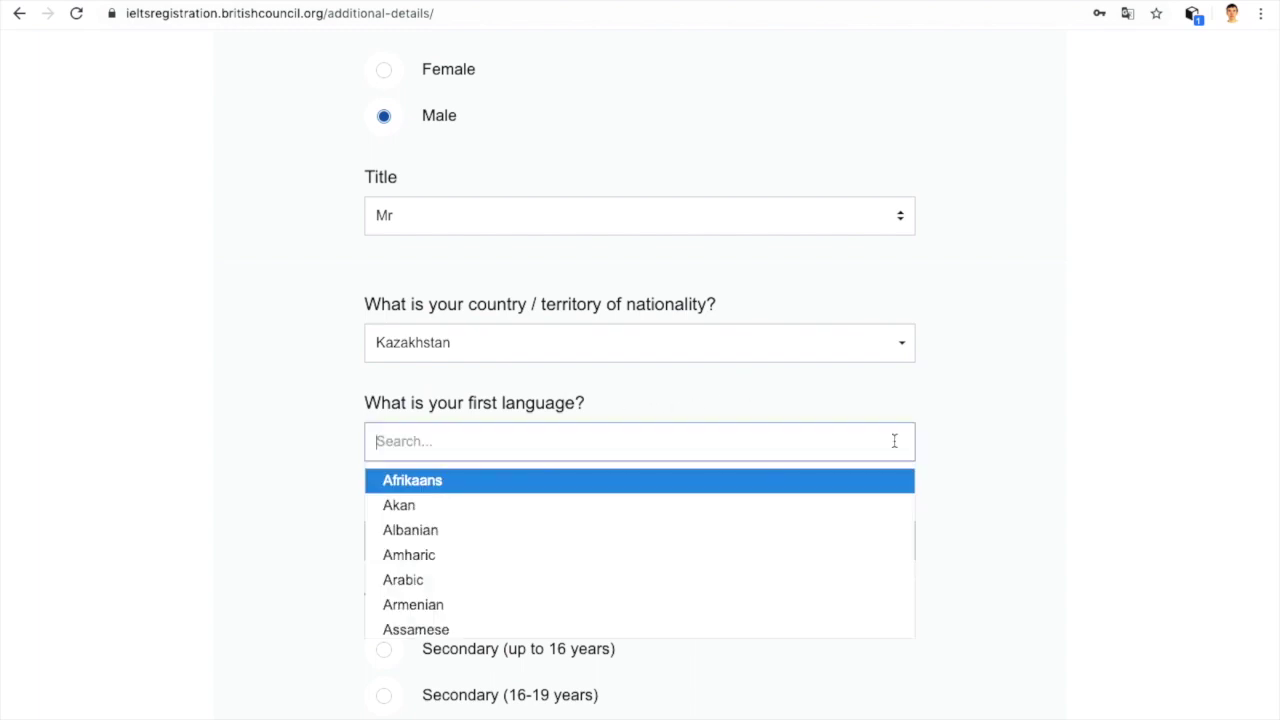
text(kaz)
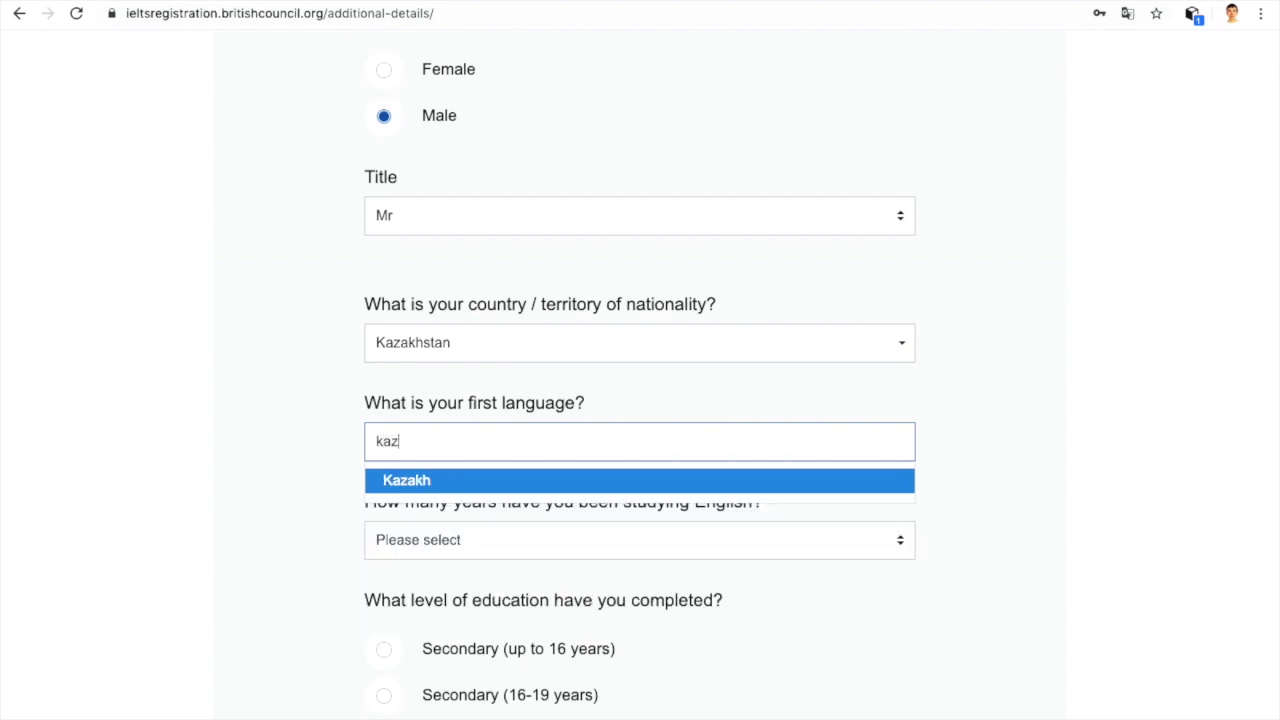
click(775, 478)
Step: Choose 5 years of English study, tick Post-graduate education, and submit
scroll(760, 480, down, 3)
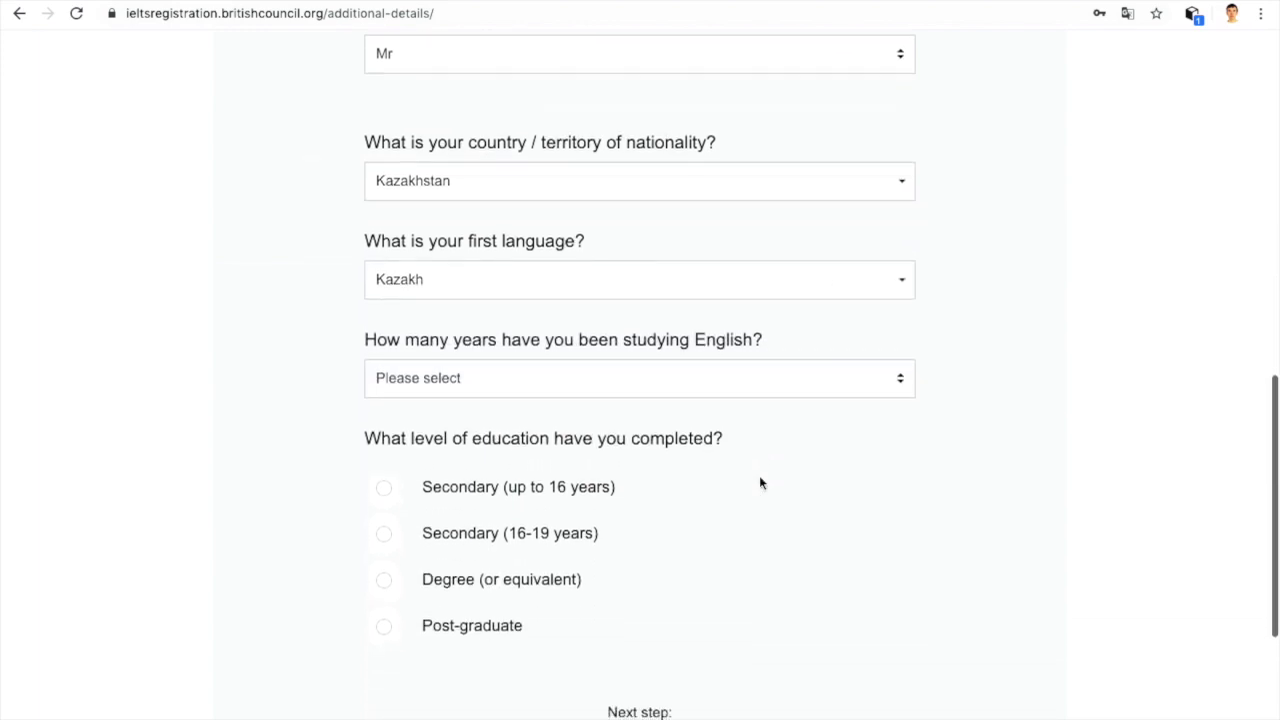
click(900, 384)
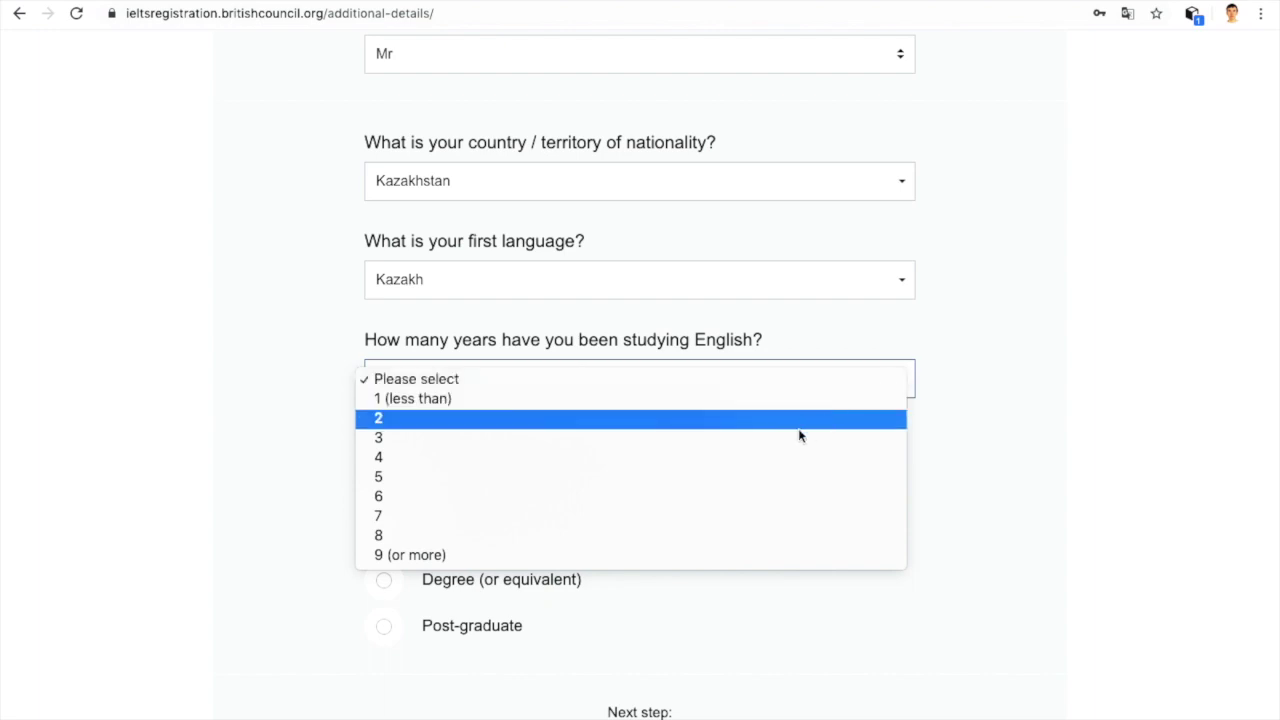
click(702, 477)
scroll(702, 478, down, 2)
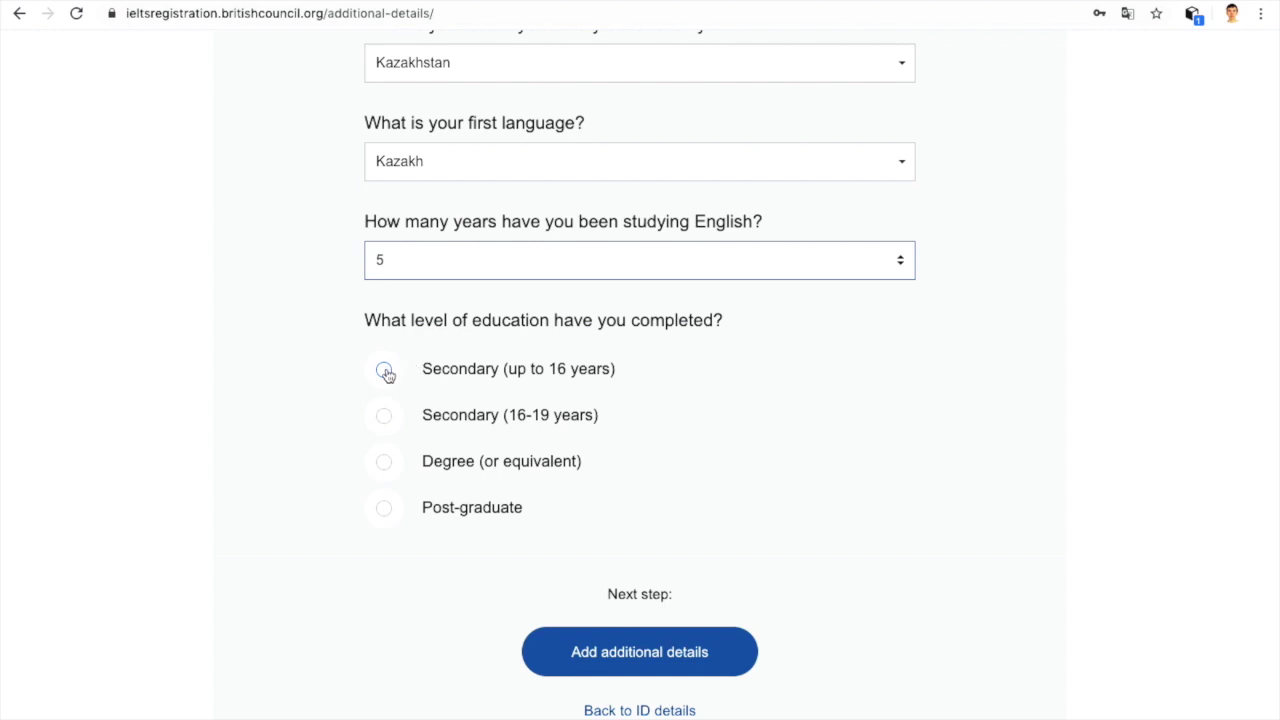
click(386, 512)
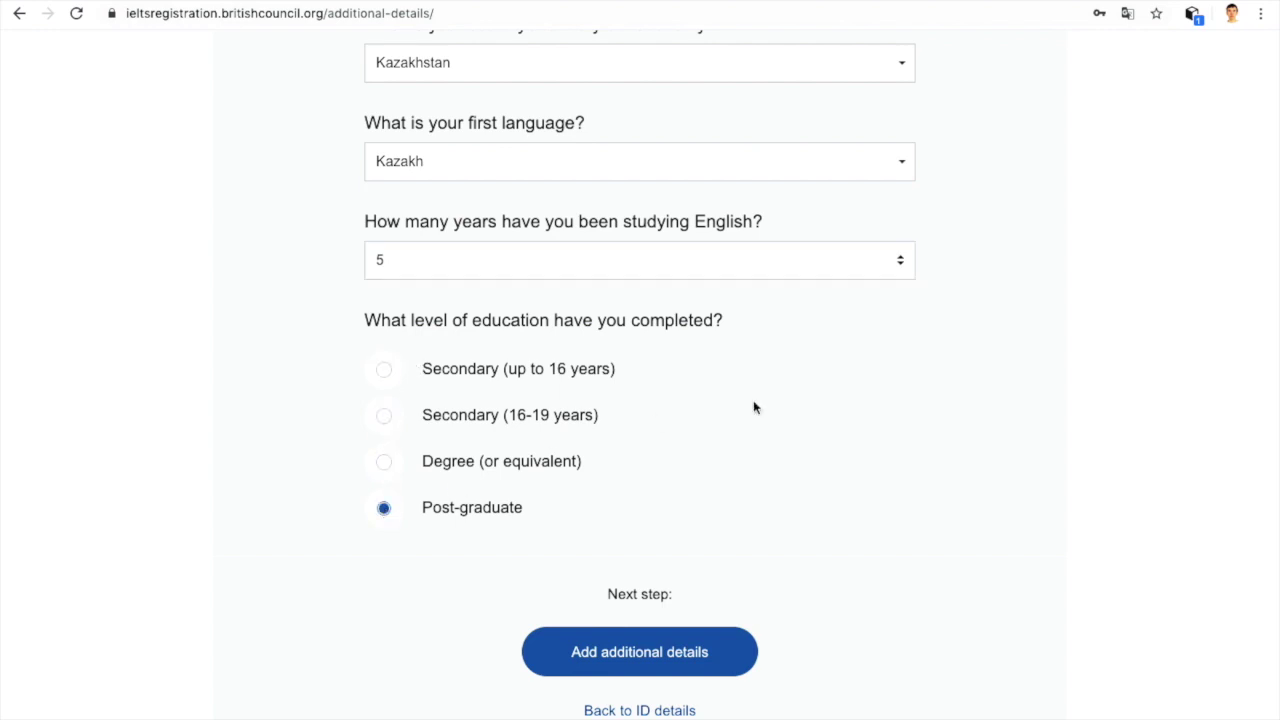
scroll(788, 406, down, 2)
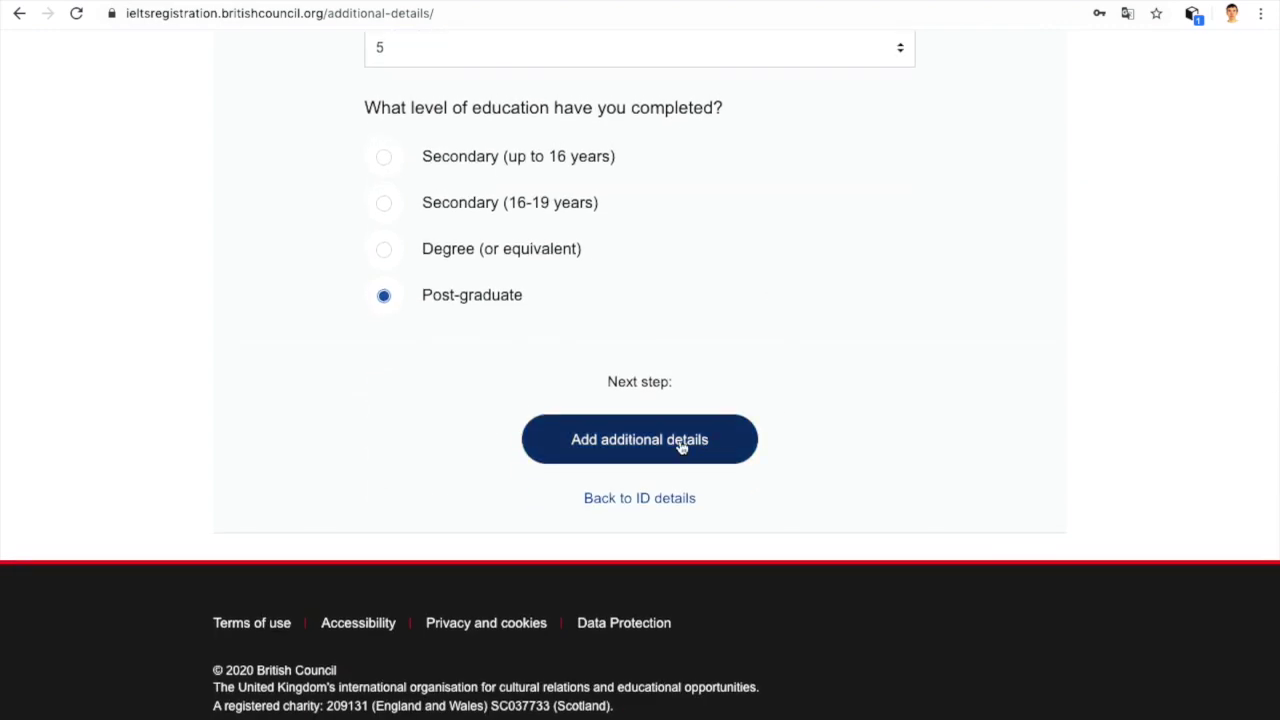
click(680, 446)
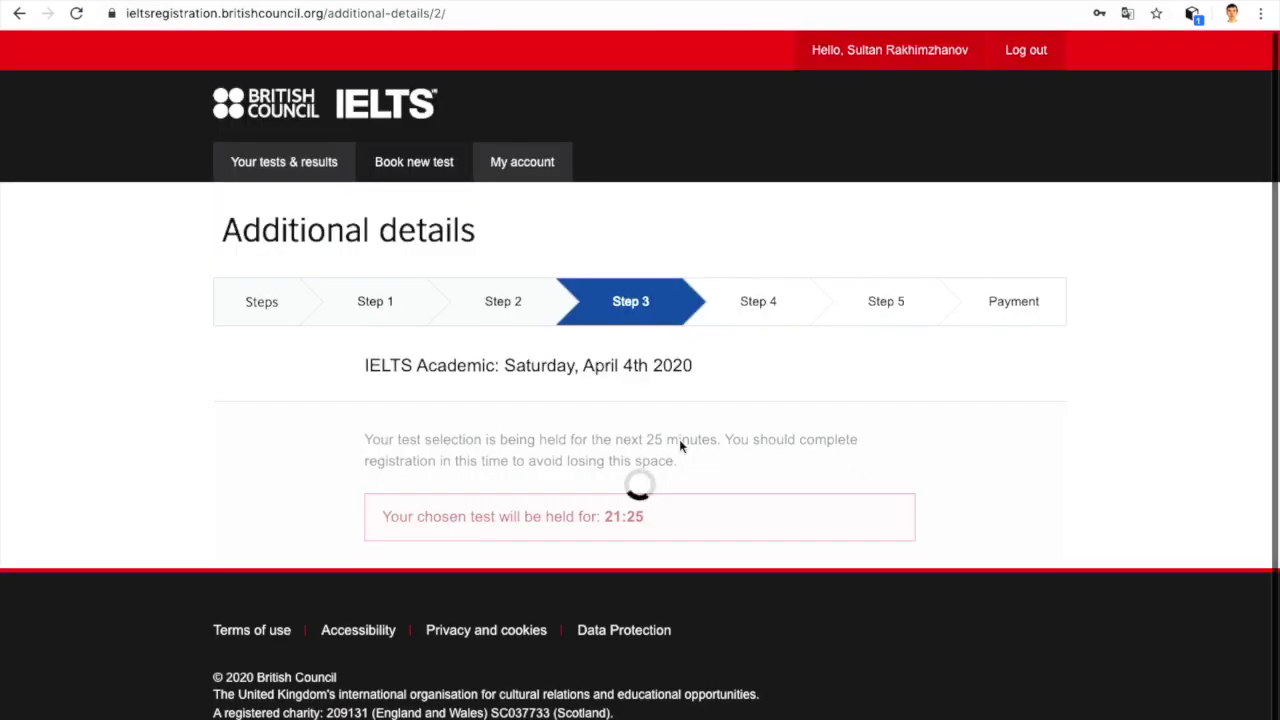
Step: Choose Education from the occupation sector list on the Step 3 page
scroll(679, 442, down, 5)
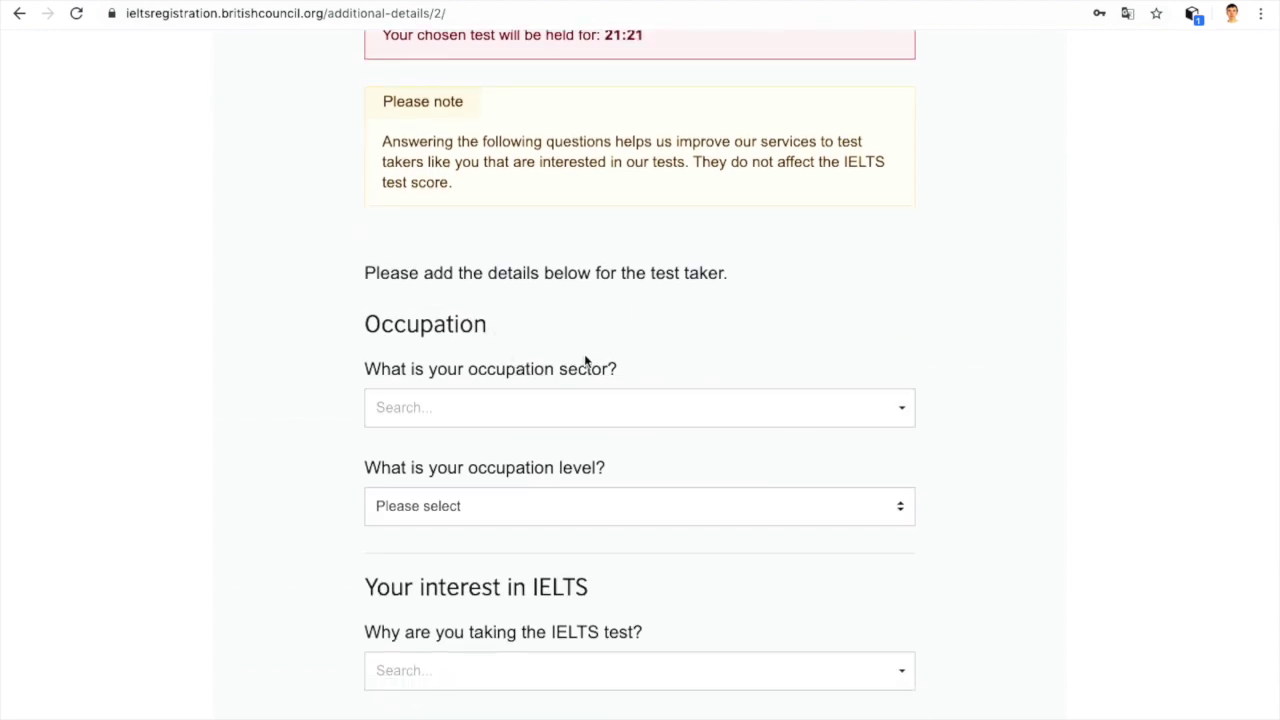
click(677, 407)
scroll(638, 487, down, 8)
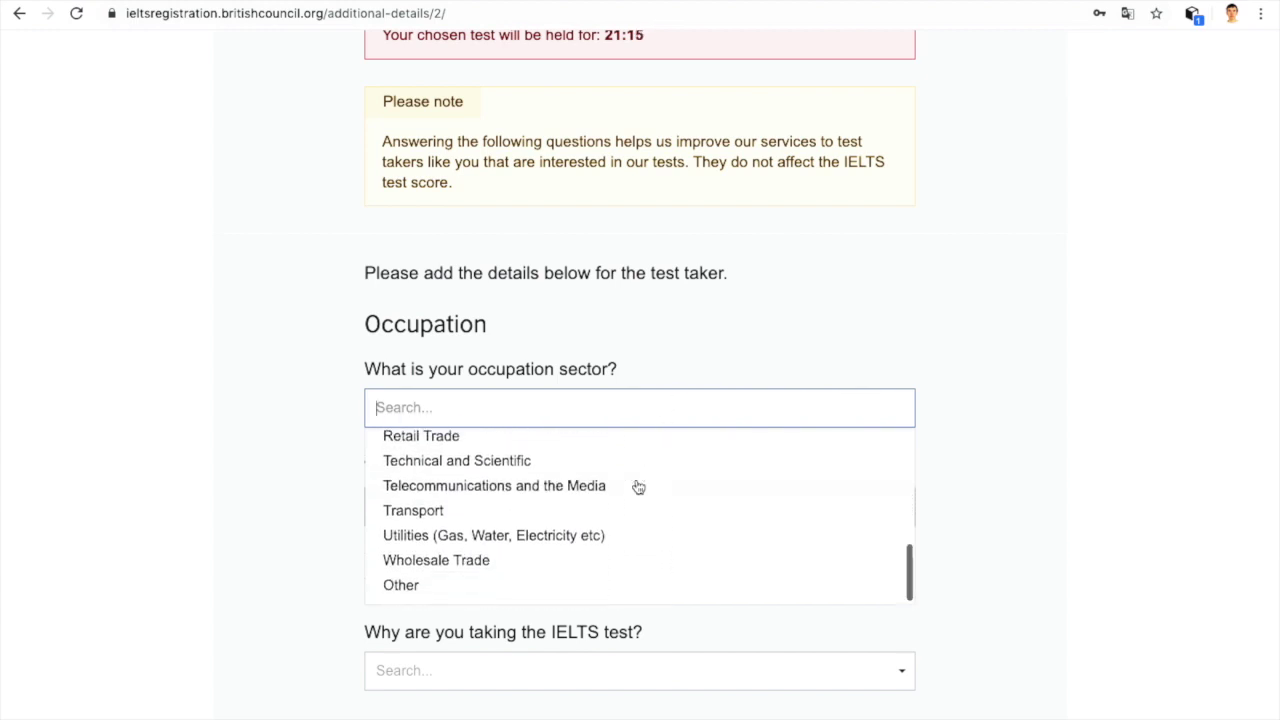
scroll(638, 487, up, 7)
scroll(638, 487, down, 1)
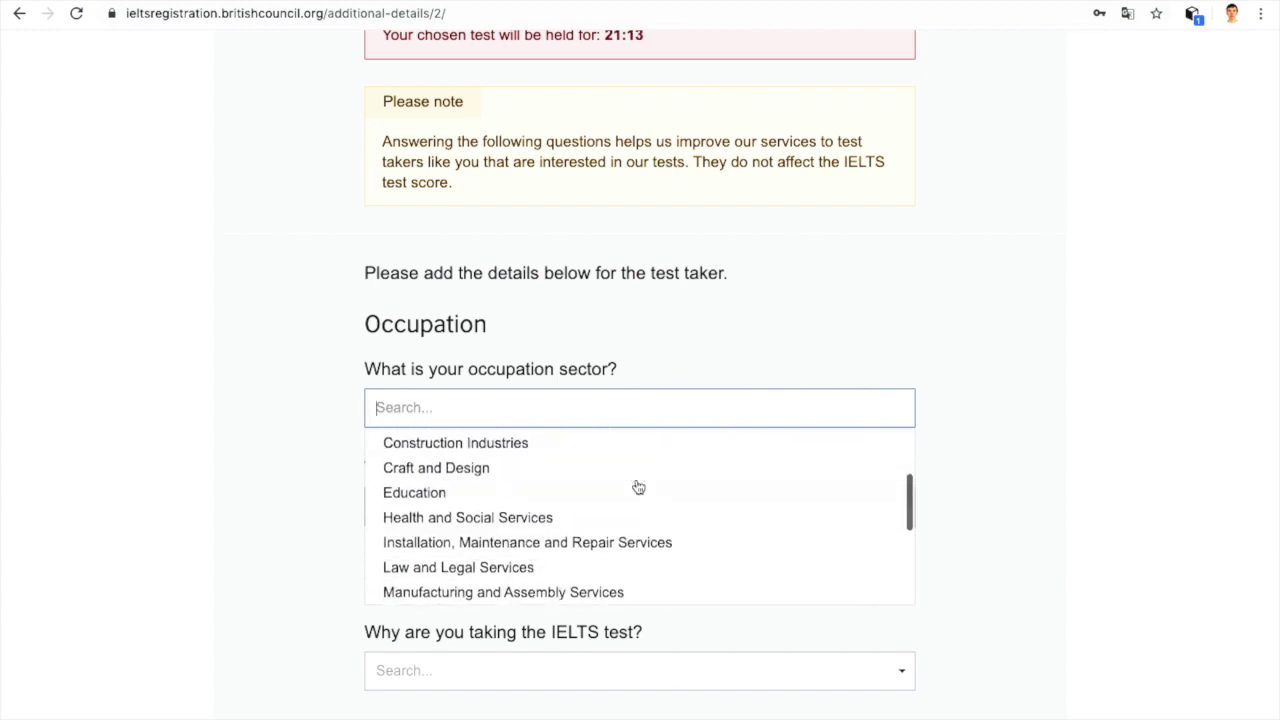
click(589, 491)
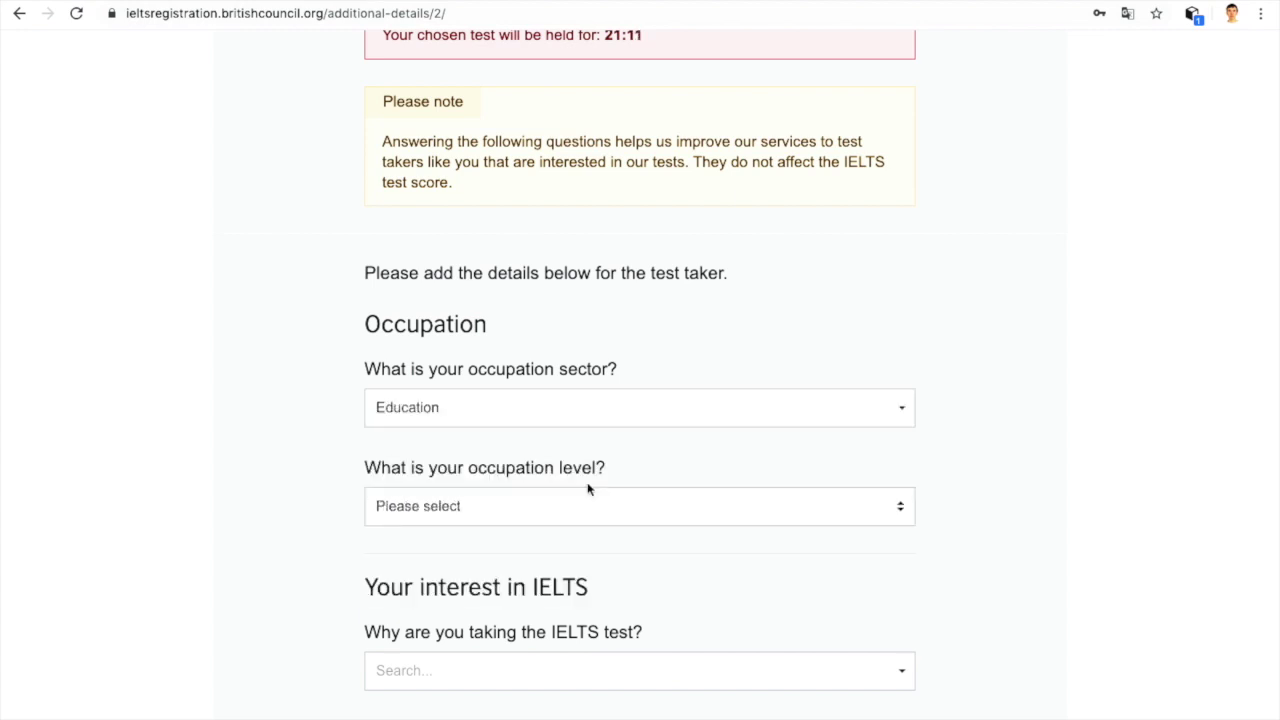
scroll(588, 489, down, 3)
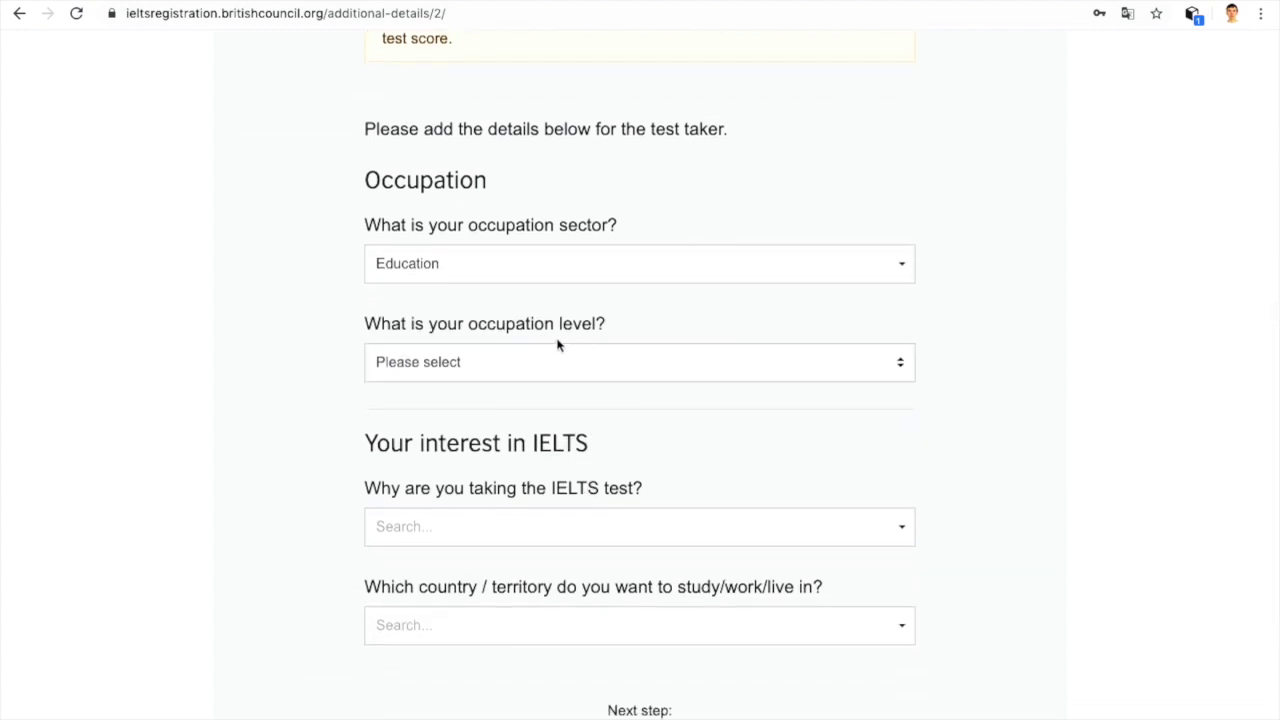
click(906, 364)
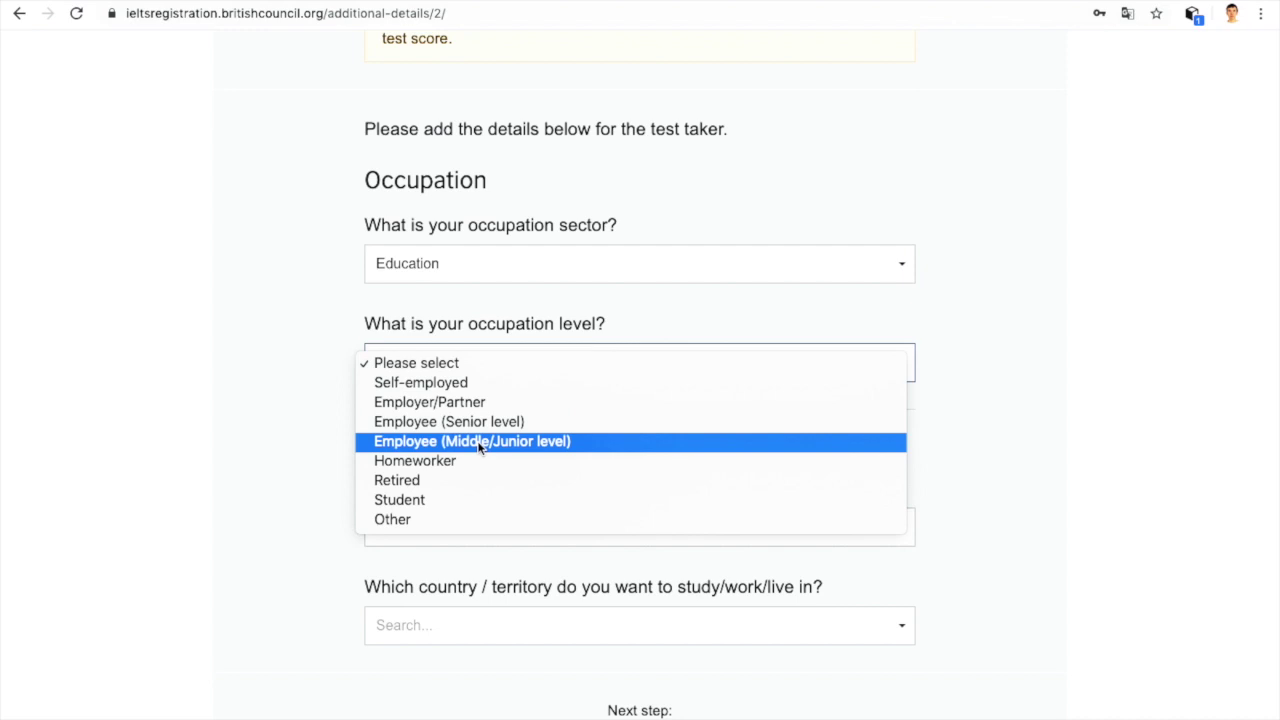
Step: Set occupation level to Employee (Middle/Junior level) and reason to Other educational purposes
click(479, 446)
scroll(478, 430, down, 3)
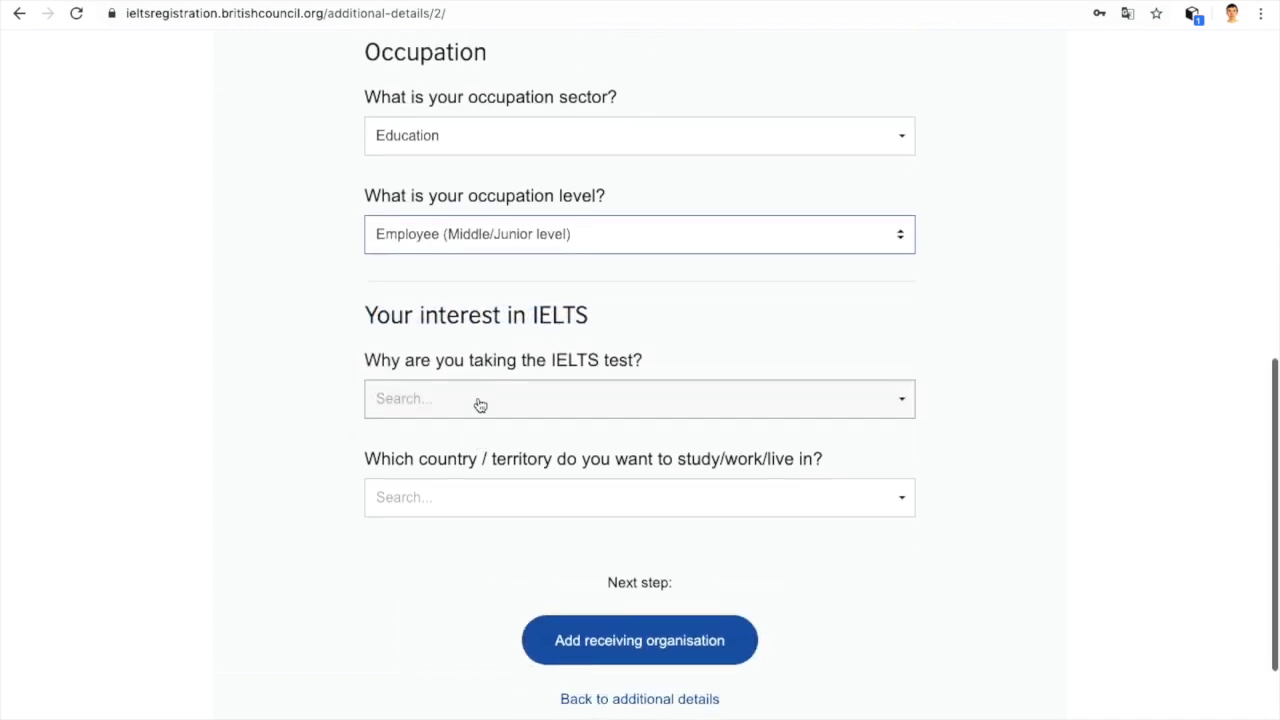
click(759, 399)
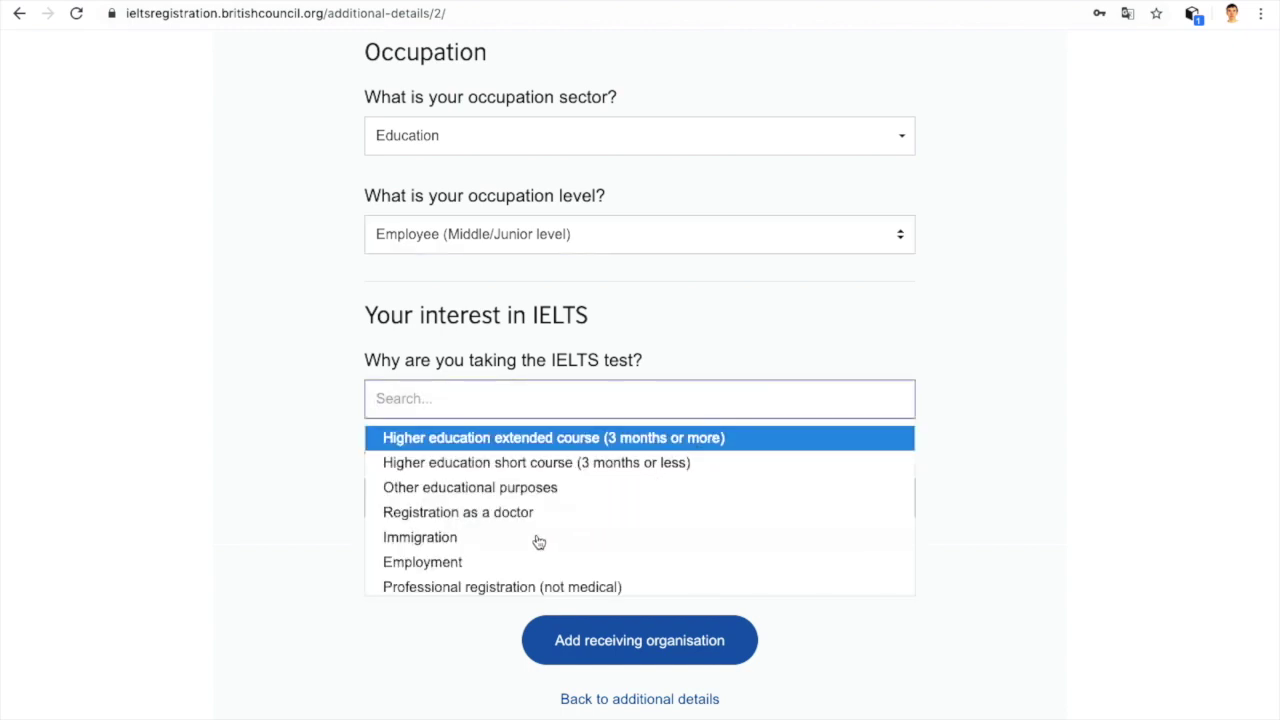
scroll(538, 542, down, 3)
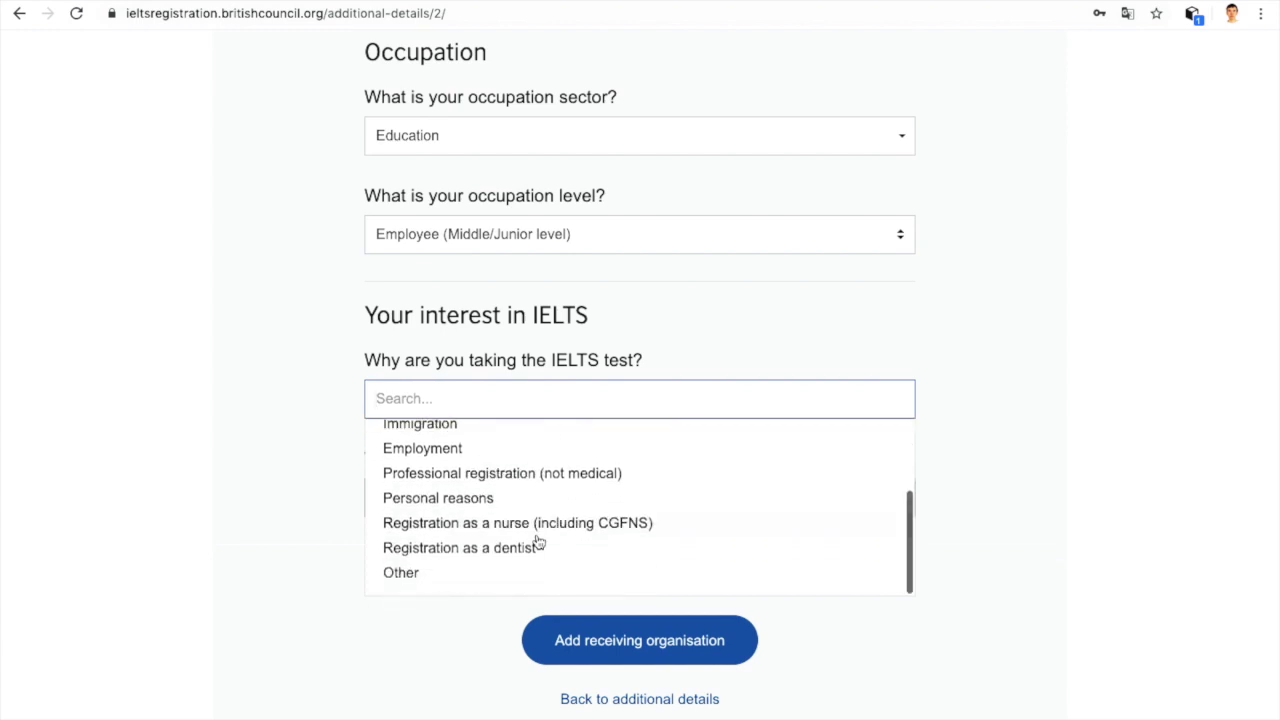
scroll(538, 542, up, 3)
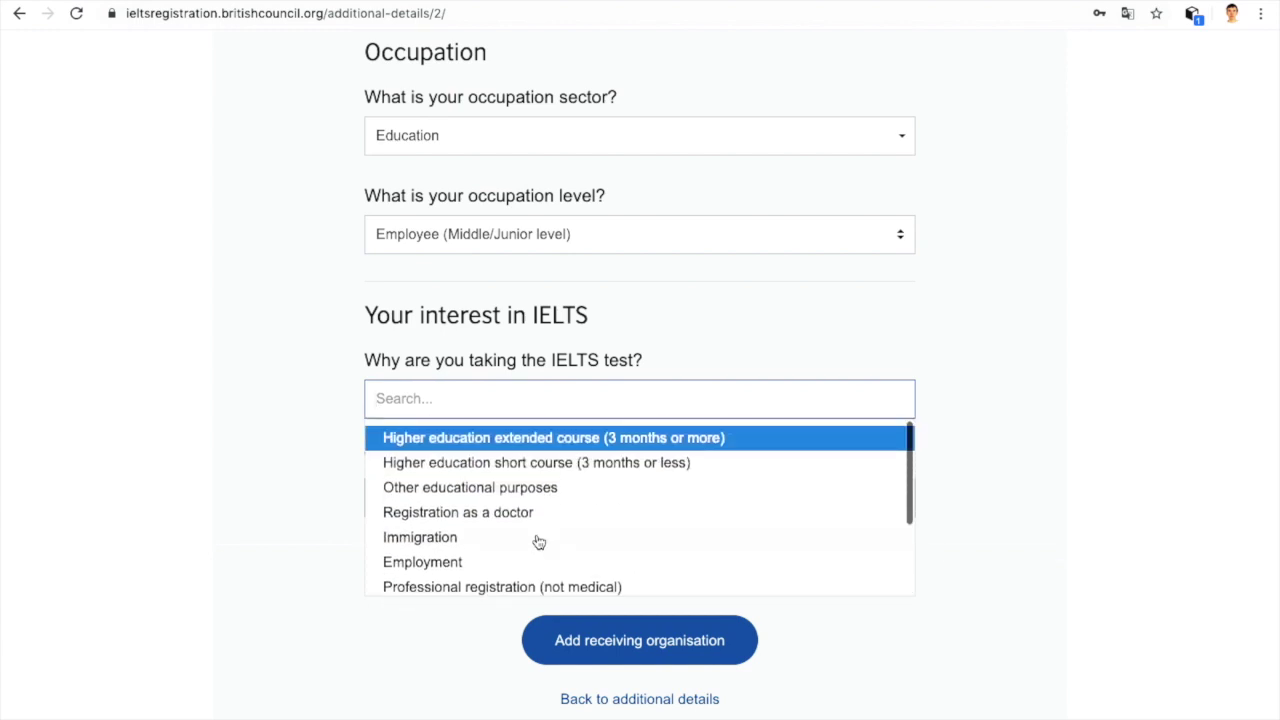
scroll(497, 472, down, 1)
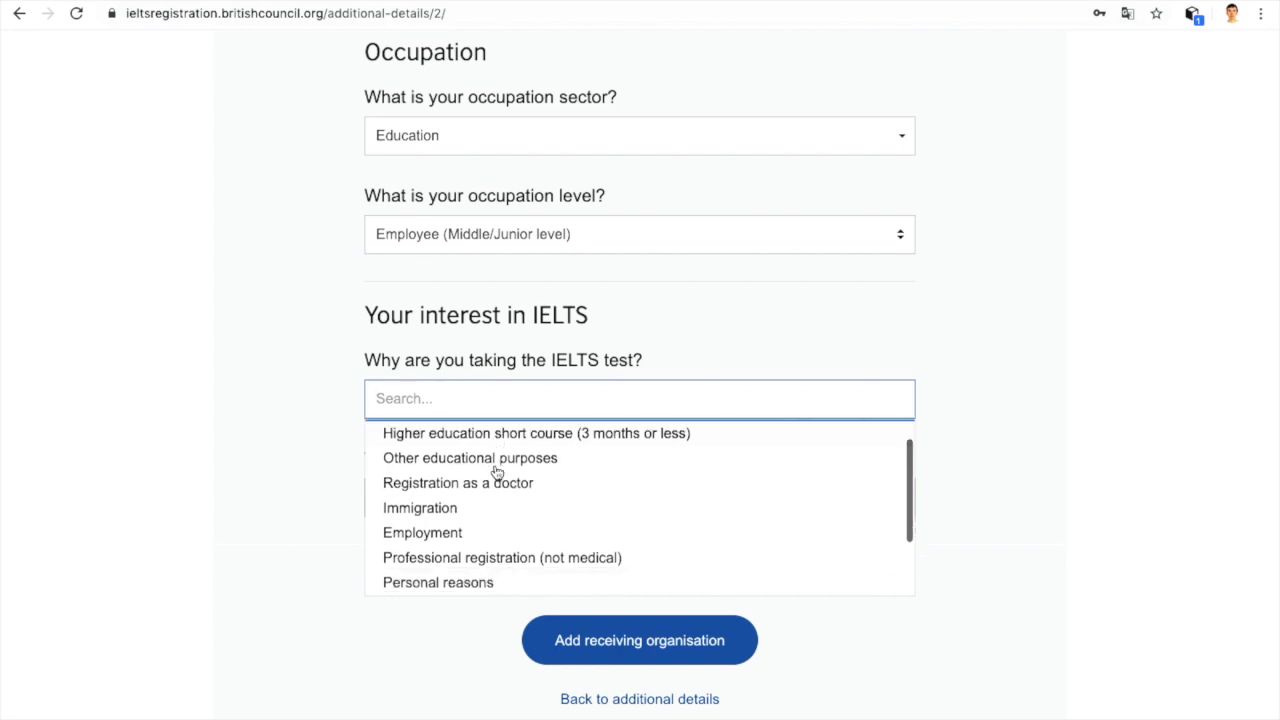
scroll(490, 480, down, 3)
scroll(479, 517, up, 5)
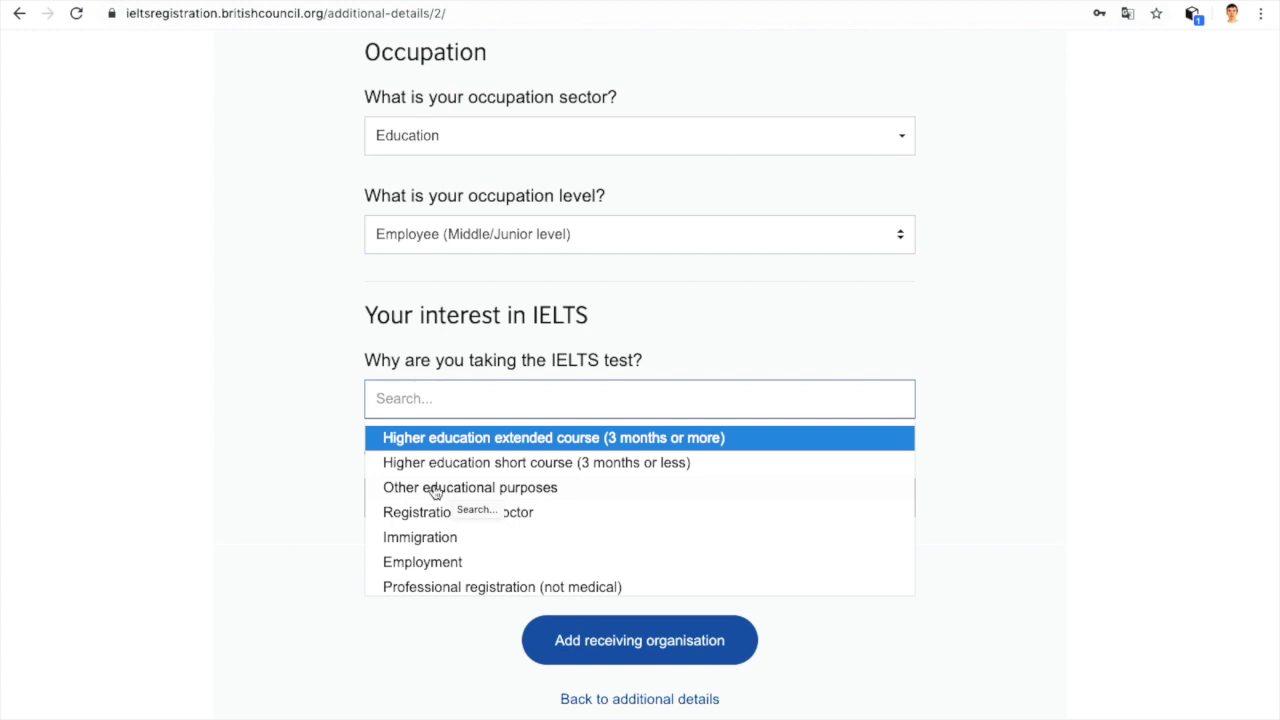
click(435, 492)
Step: Pick Kazakhstan as the destination country and continue to the receiving organisation step
scroll(434, 491, down, 2)
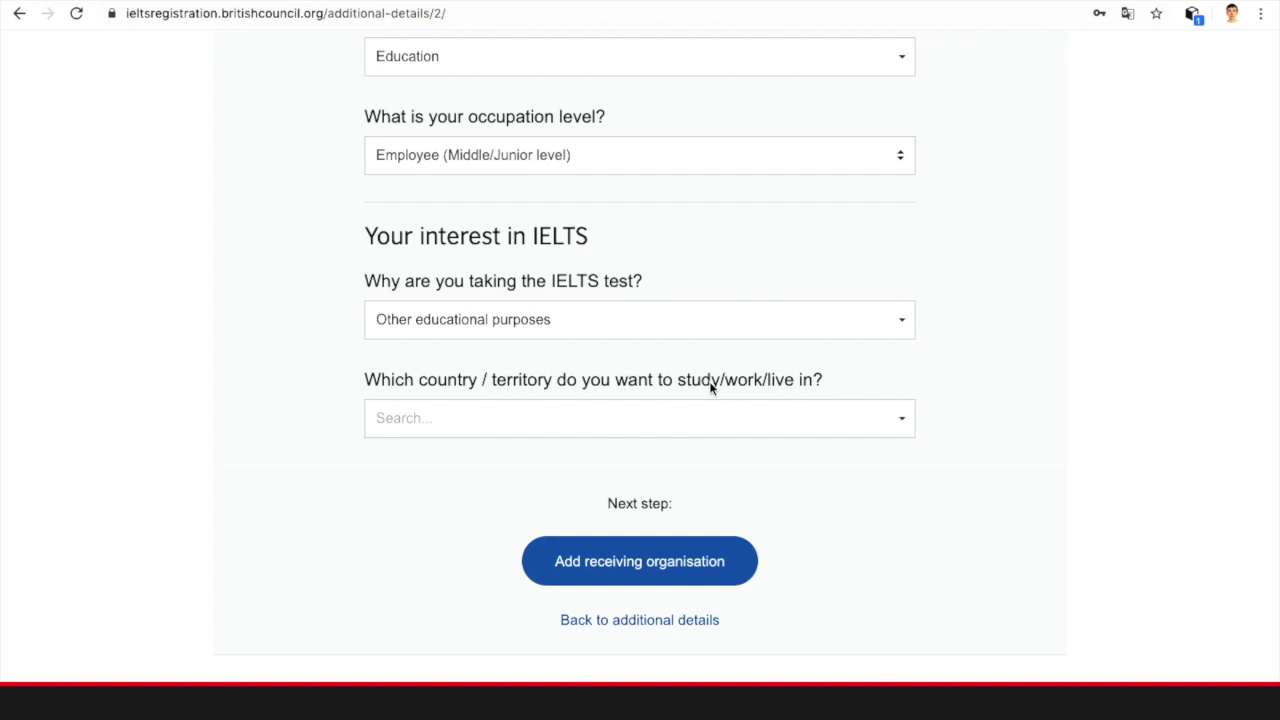
click(712, 417)
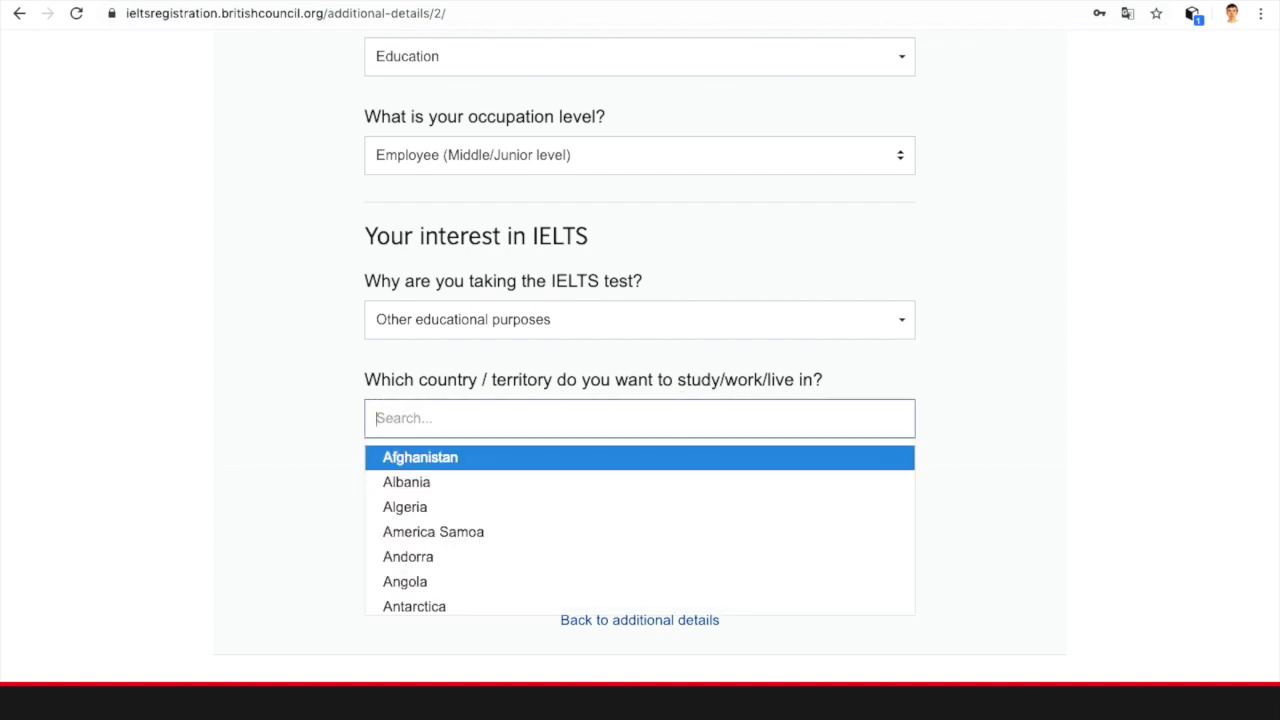
text(kaz)
click(586, 456)
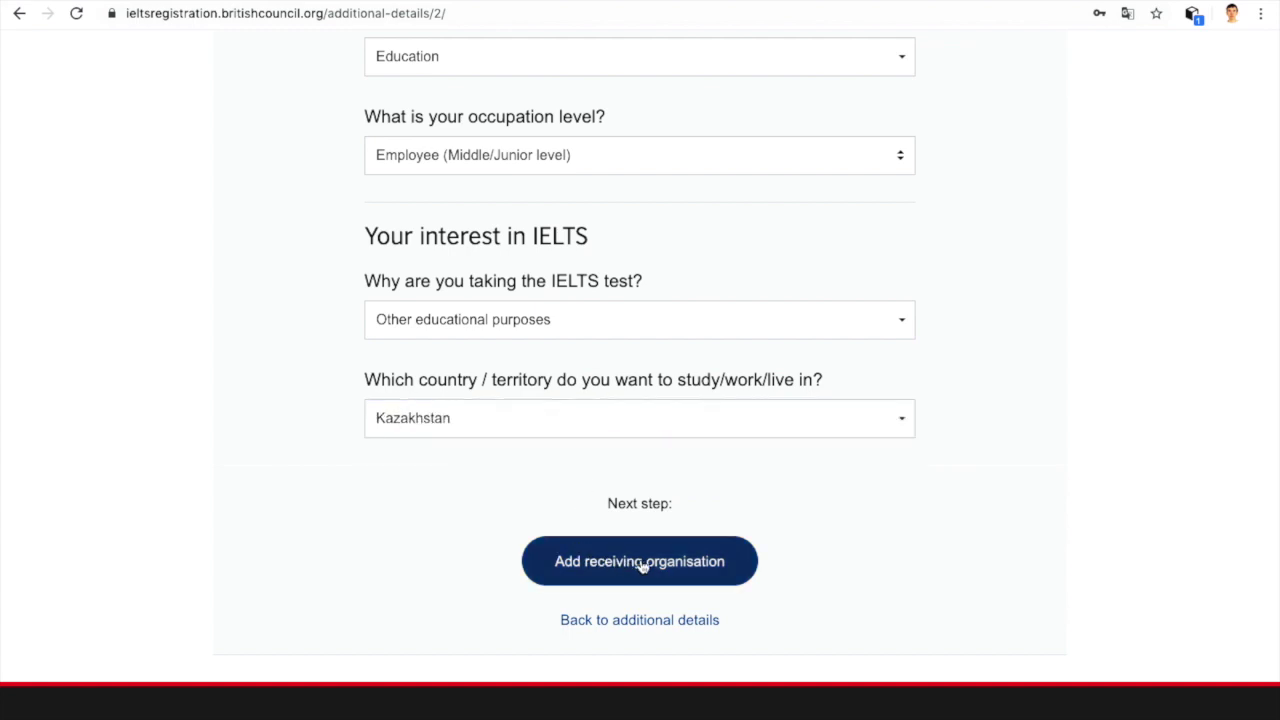
click(672, 566)
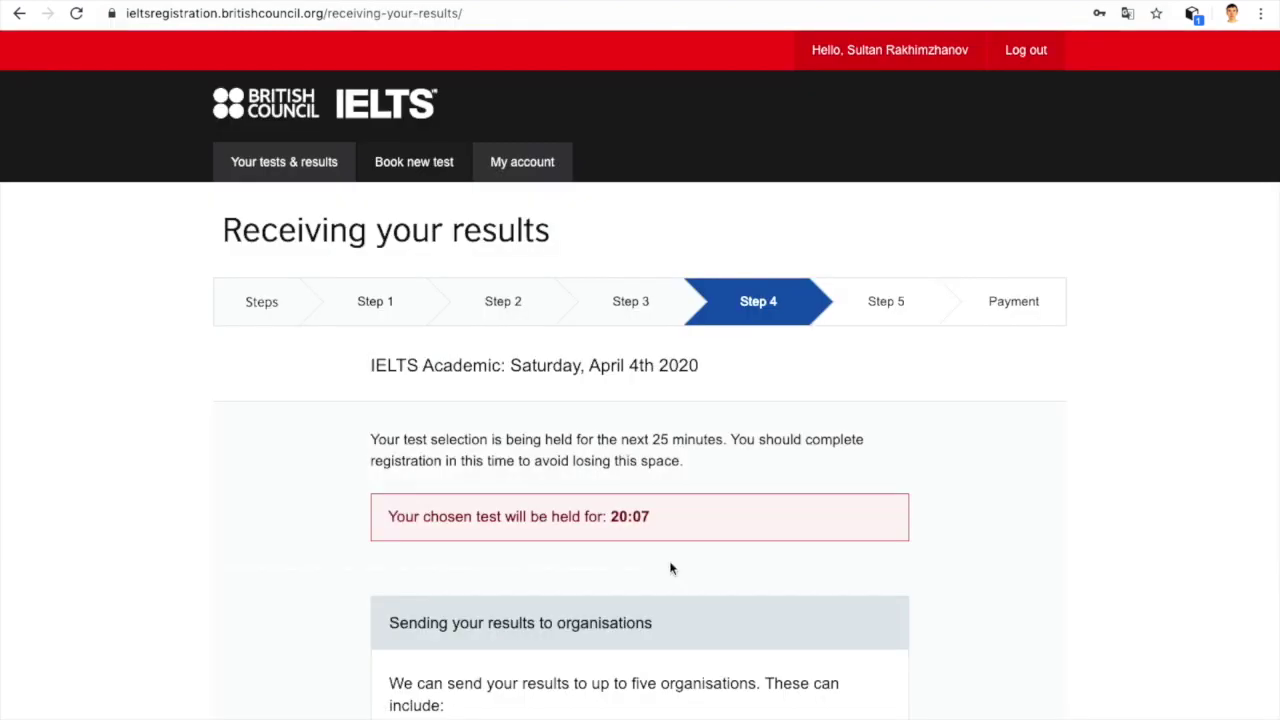
Step: Select 'I will choose these organisations now' on the Receiving your results page
scroll(671, 568, down, 3)
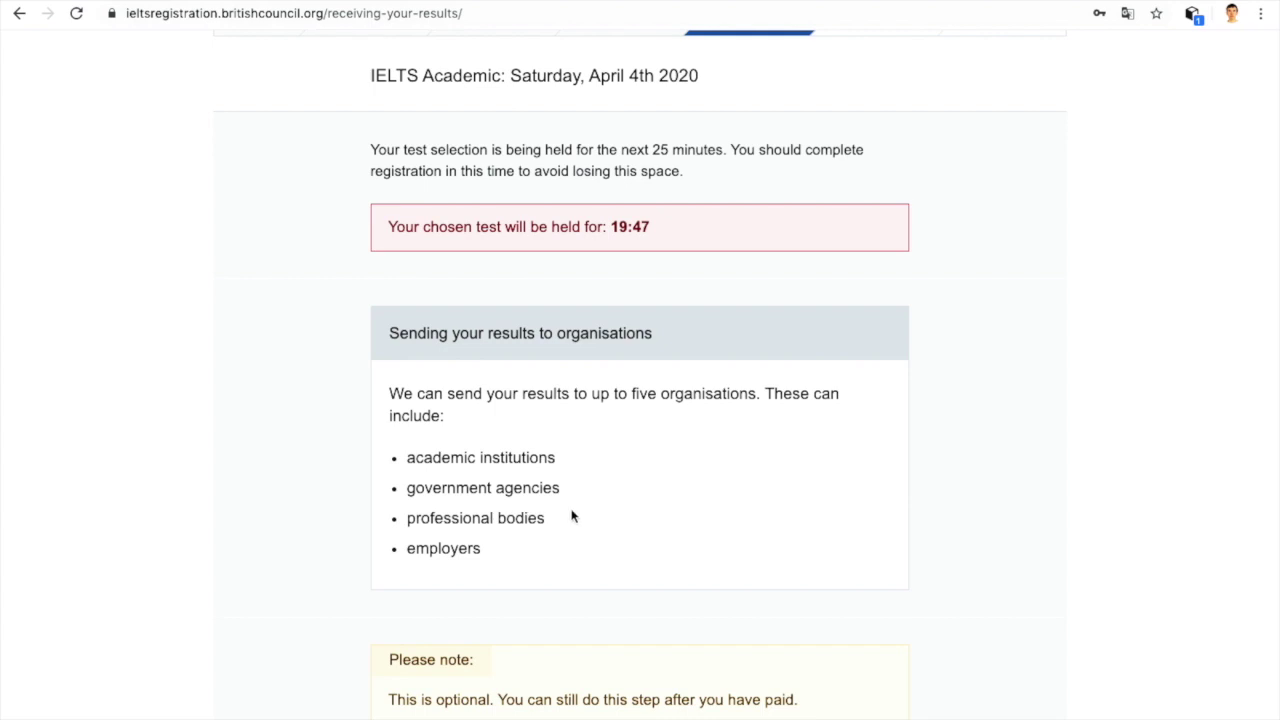
scroll(572, 516, down, 3)
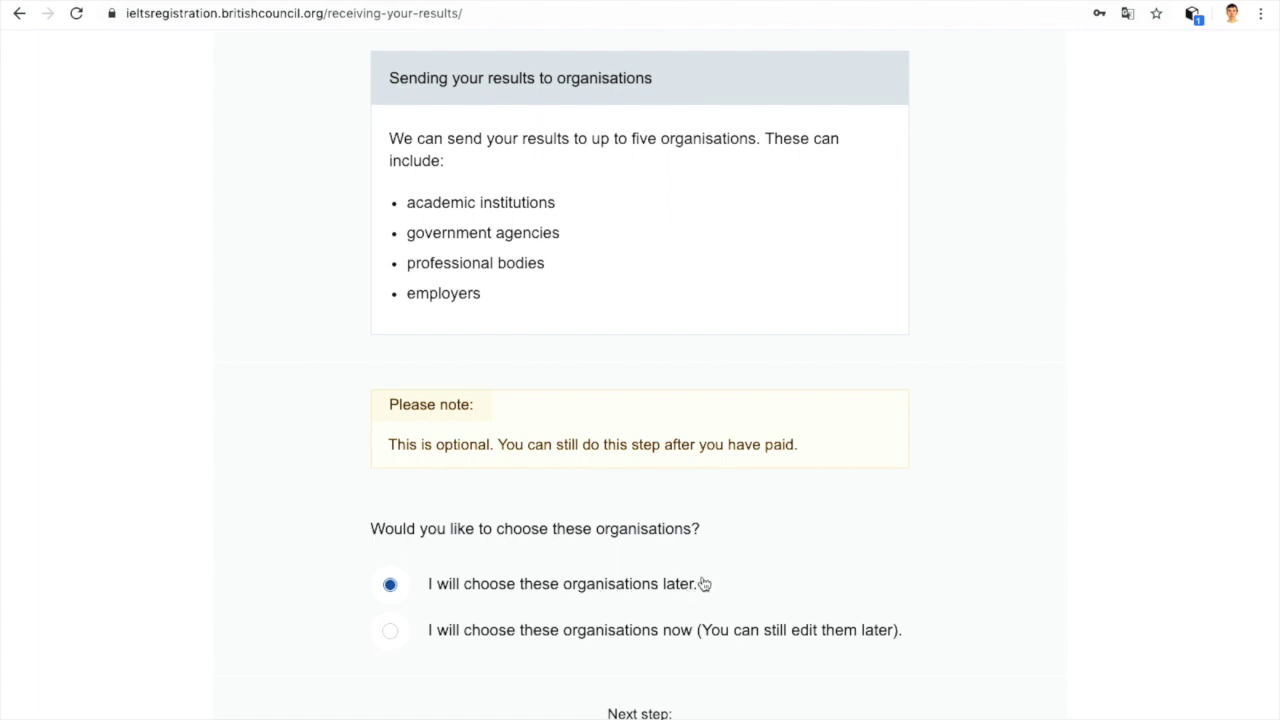
scroll(781, 512, down, 3)
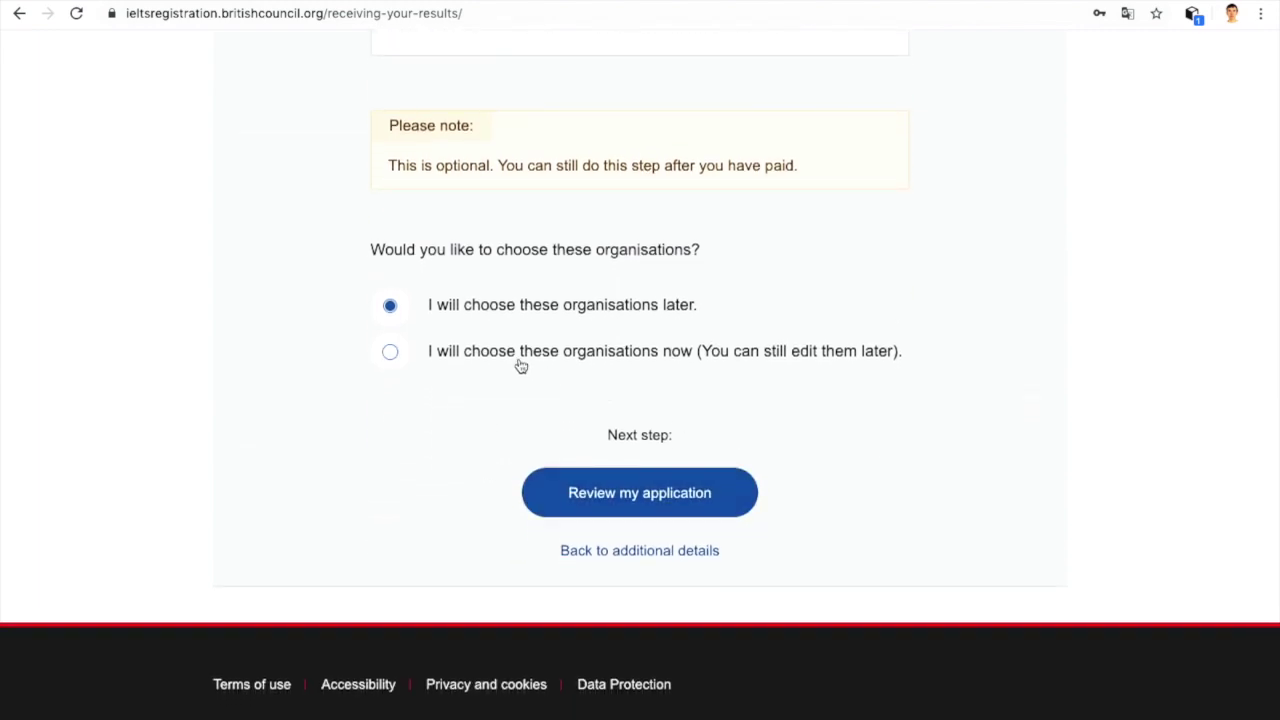
click(687, 359)
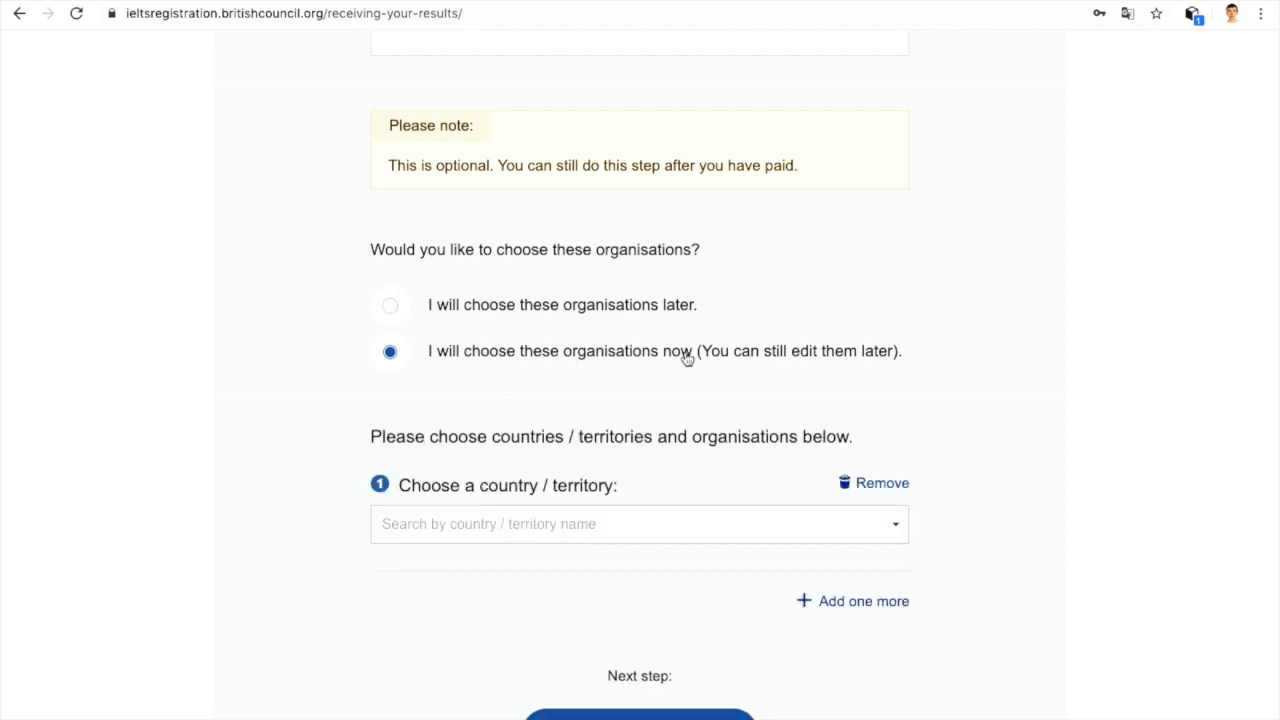
Step: Choose Kazakhstan and Nazarbayev University Admissions Department as the results recipient
click(872, 523)
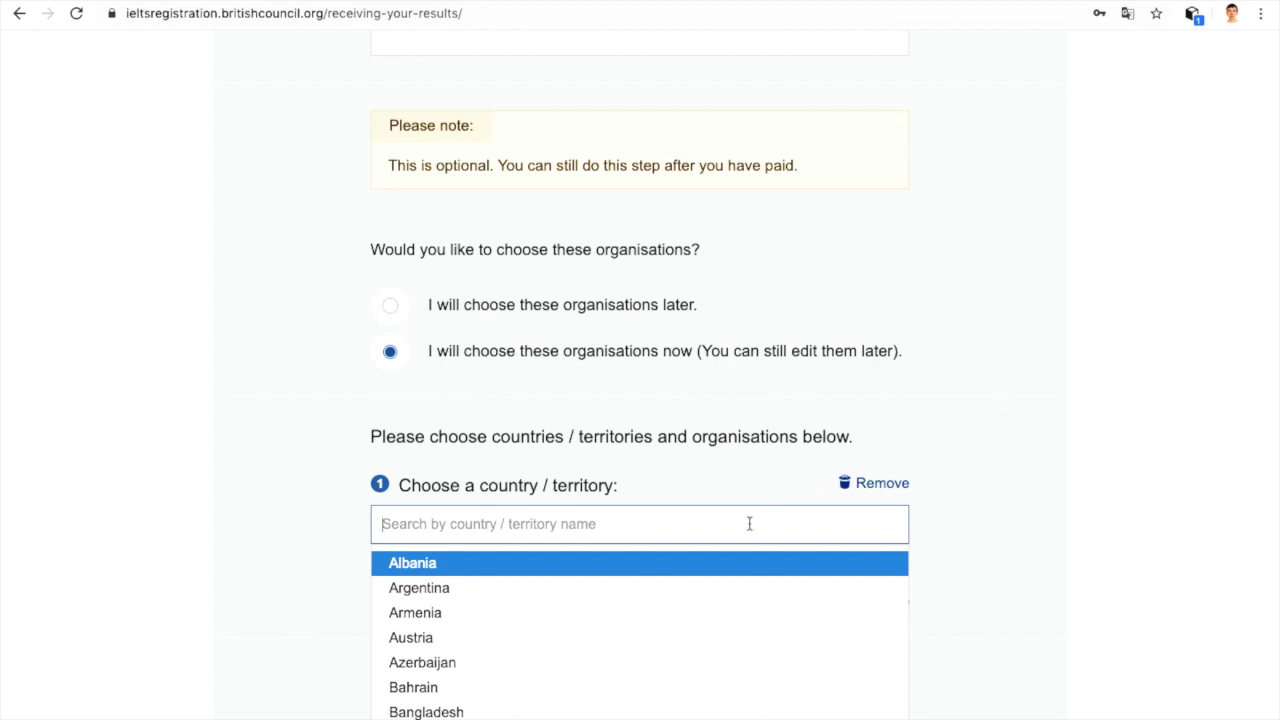
text(kaz)
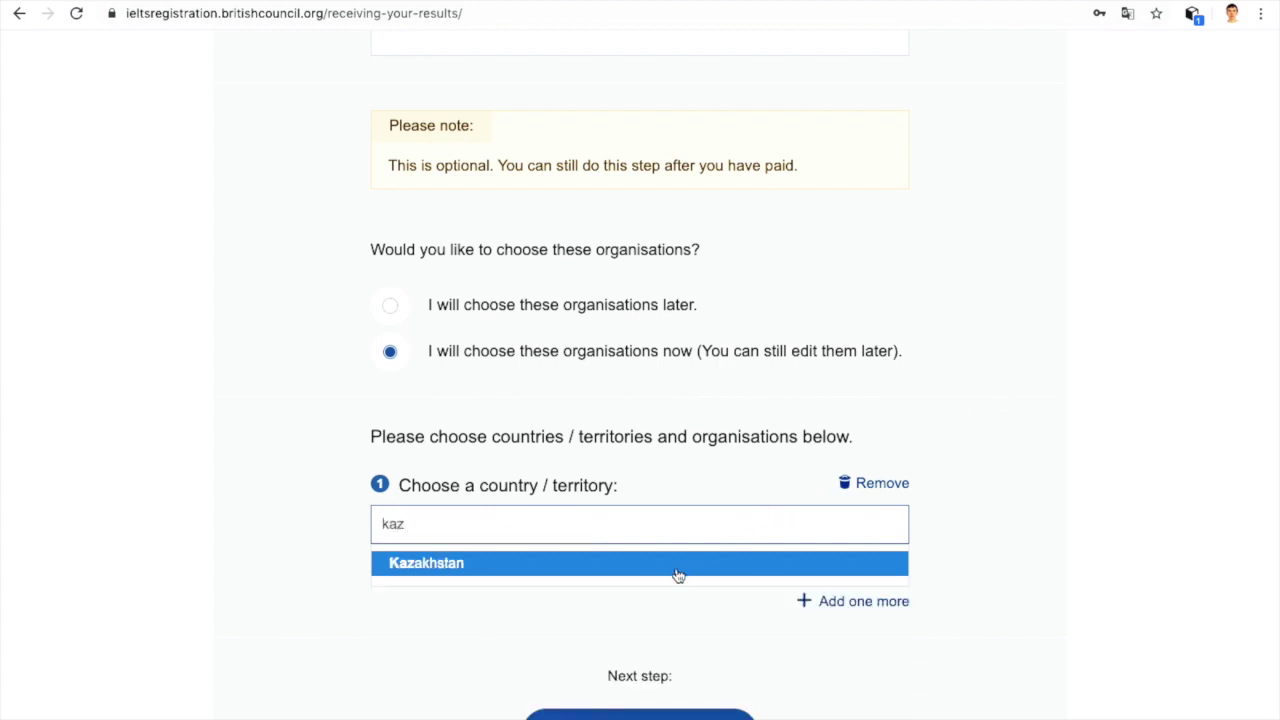
click(676, 566)
scroll(676, 574, down, 1)
click(676, 572)
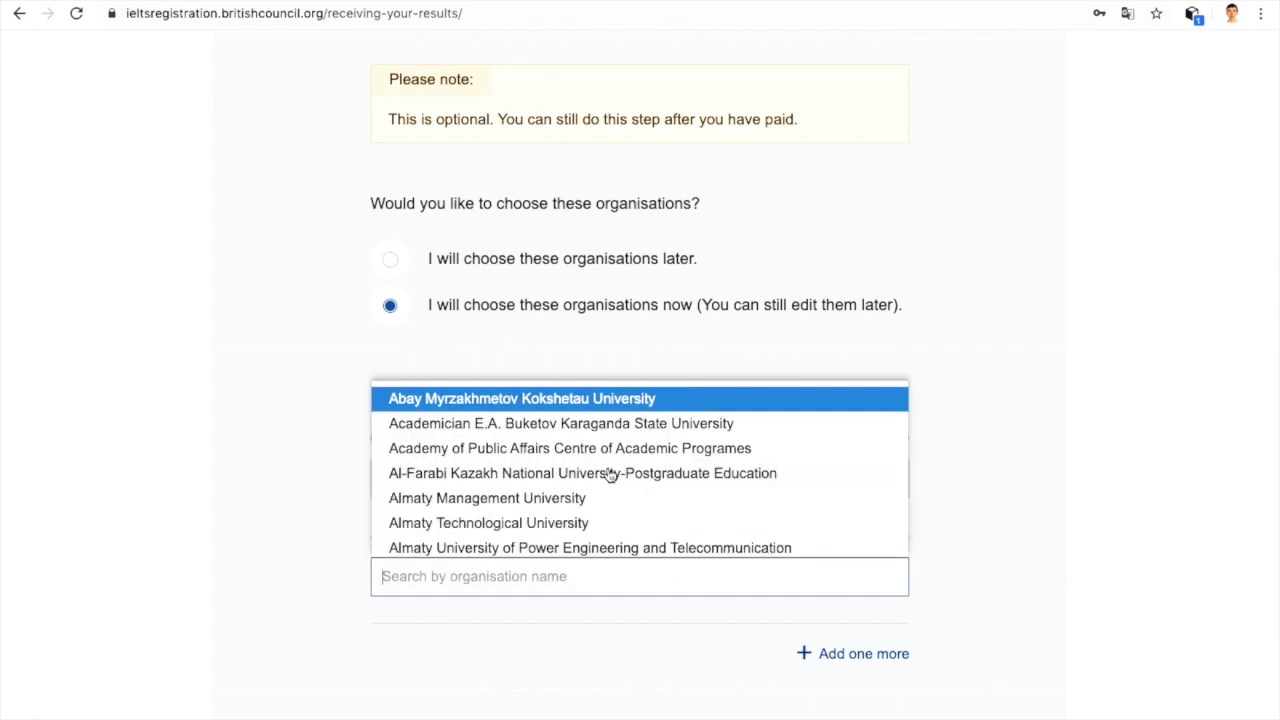
scroll(610, 474, down, 3)
scroll(610, 474, down, 10)
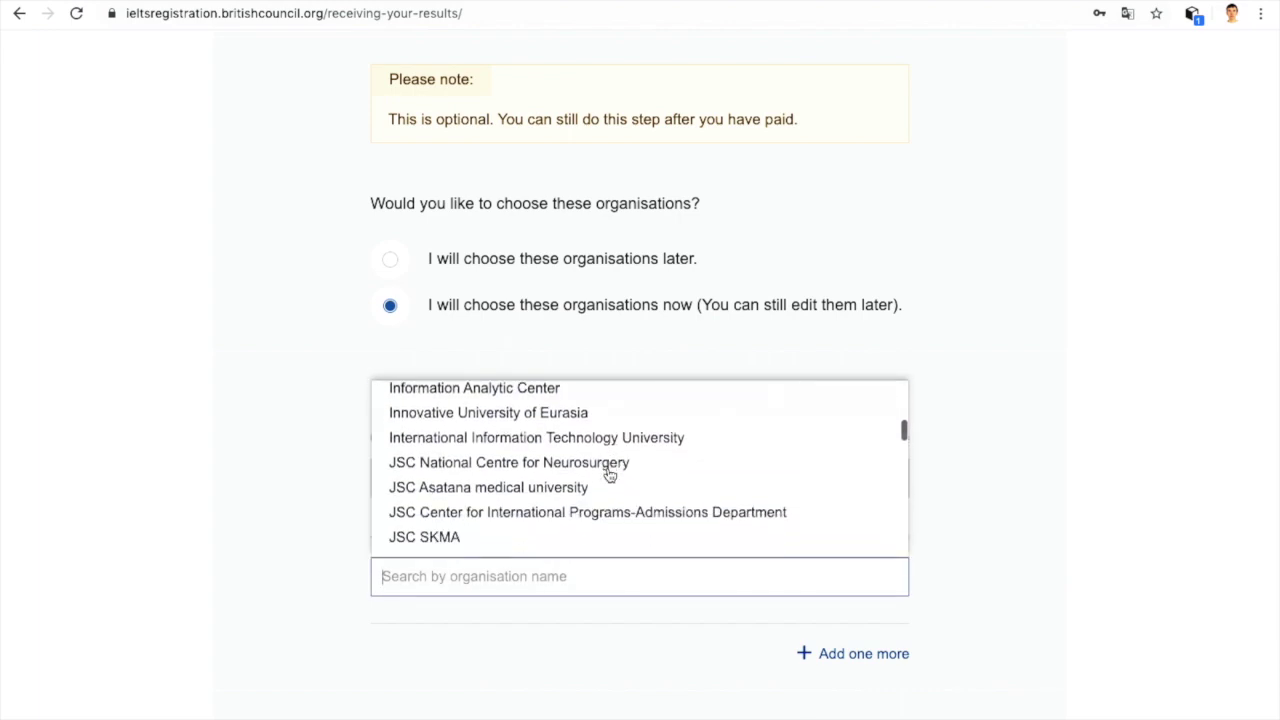
scroll(610, 474, down, 4)
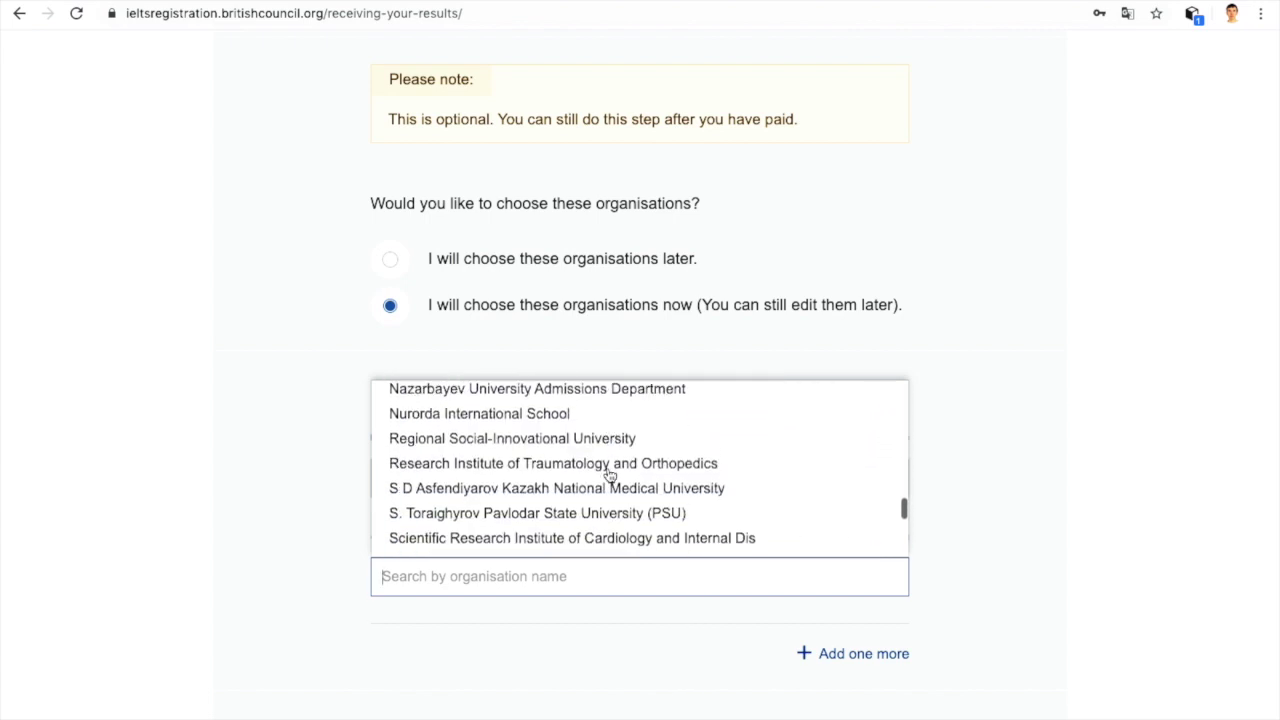
scroll(610, 474, up, 3)
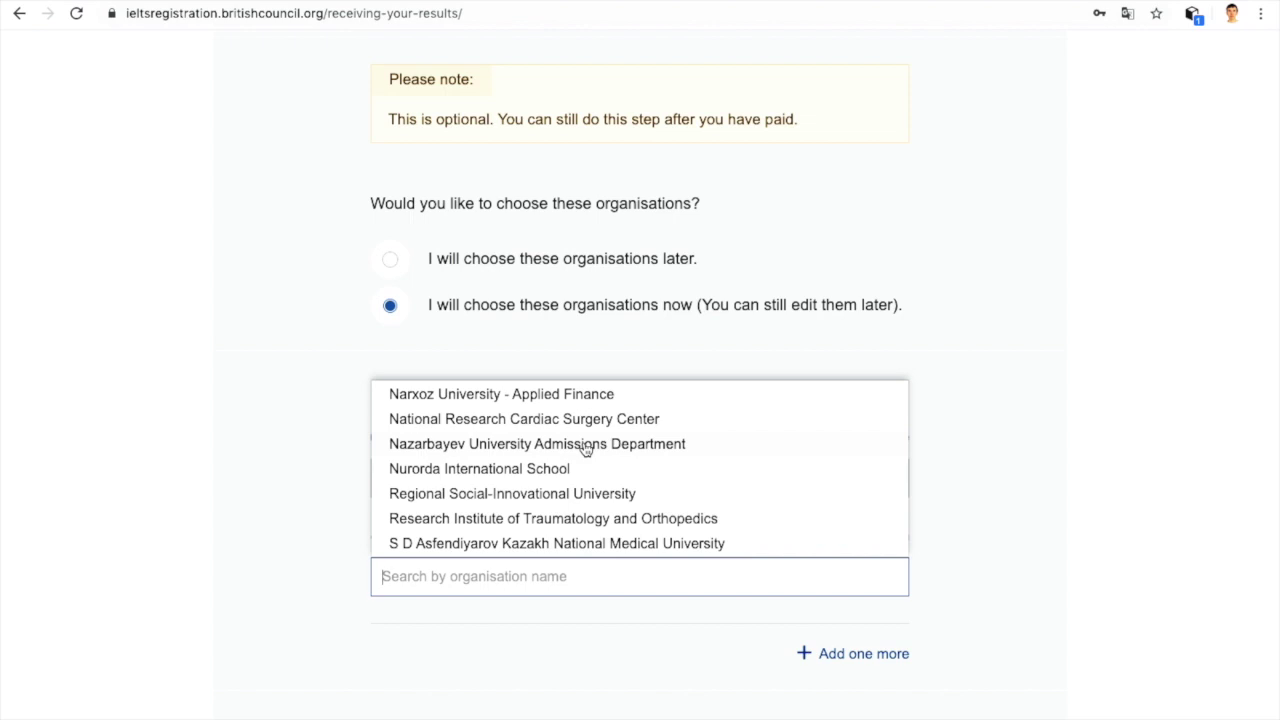
click(585, 444)
scroll(583, 442, down, 3)
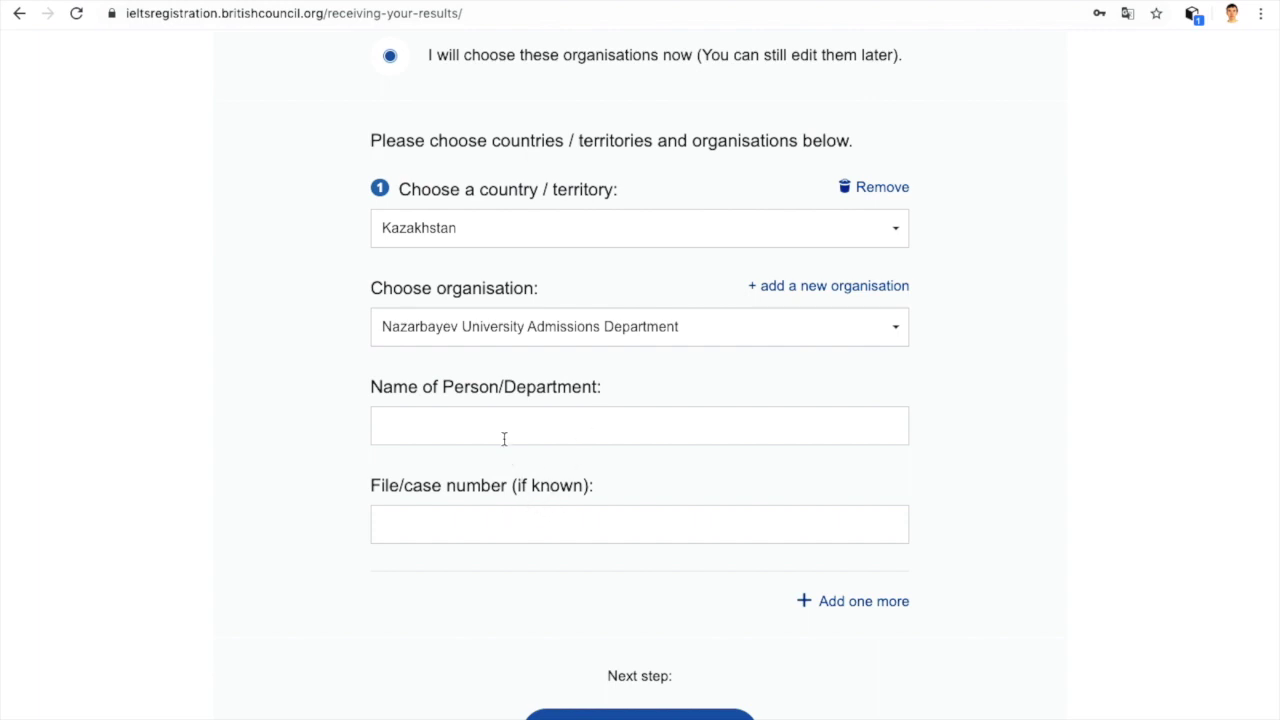
Step: Switch back to choosing organisations later and submit the application for review
click(565, 415)
scroll(704, 417, down, 3)
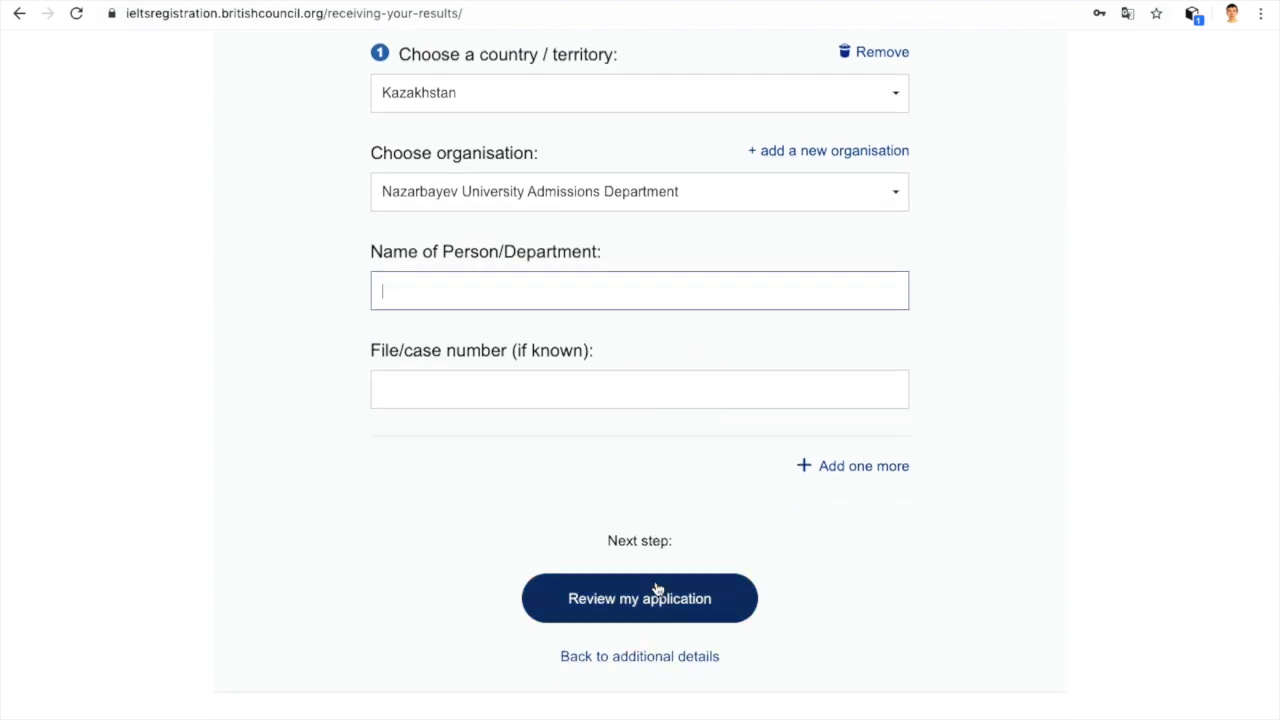
scroll(663, 480, up, 3)
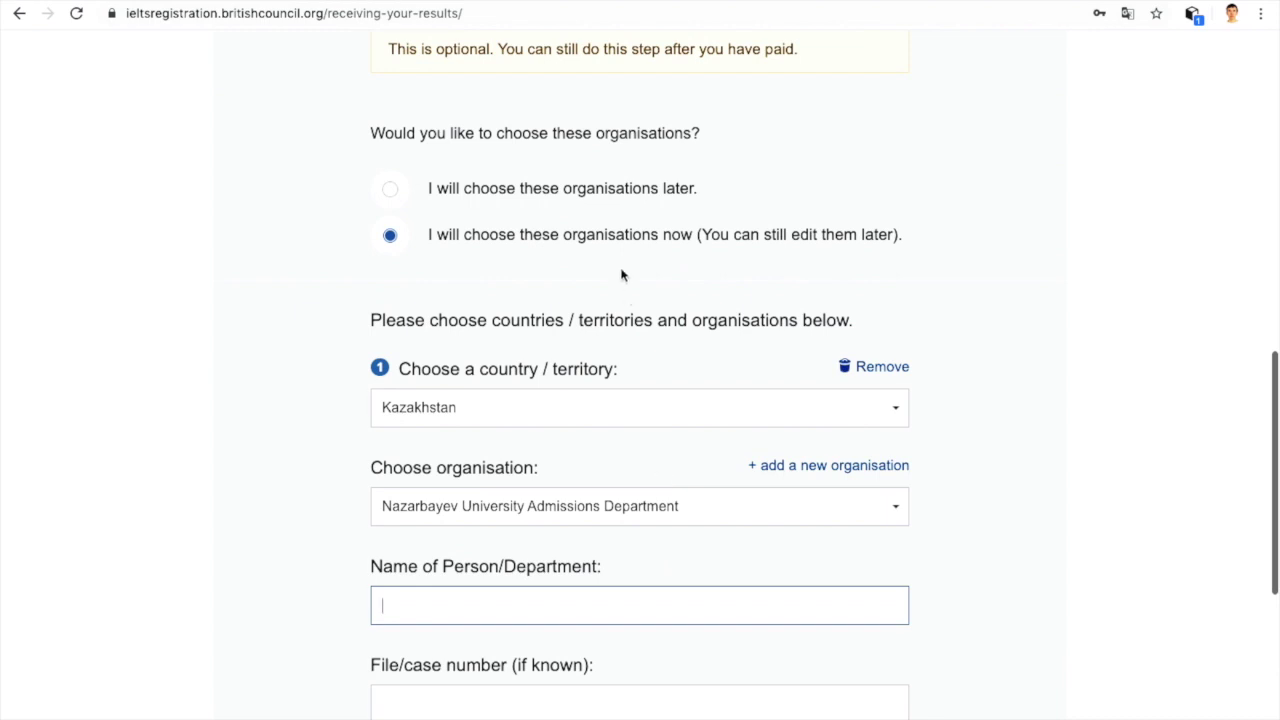
click(576, 199)
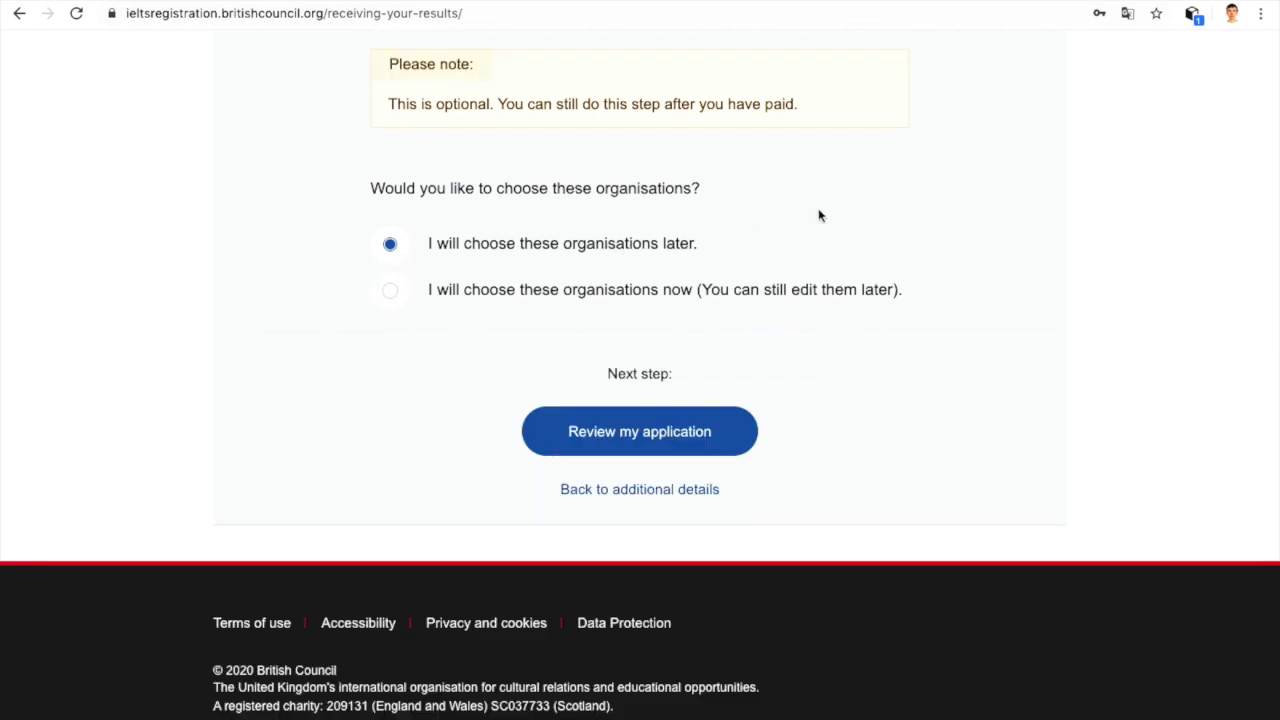
scroll(818, 215, up, 1)
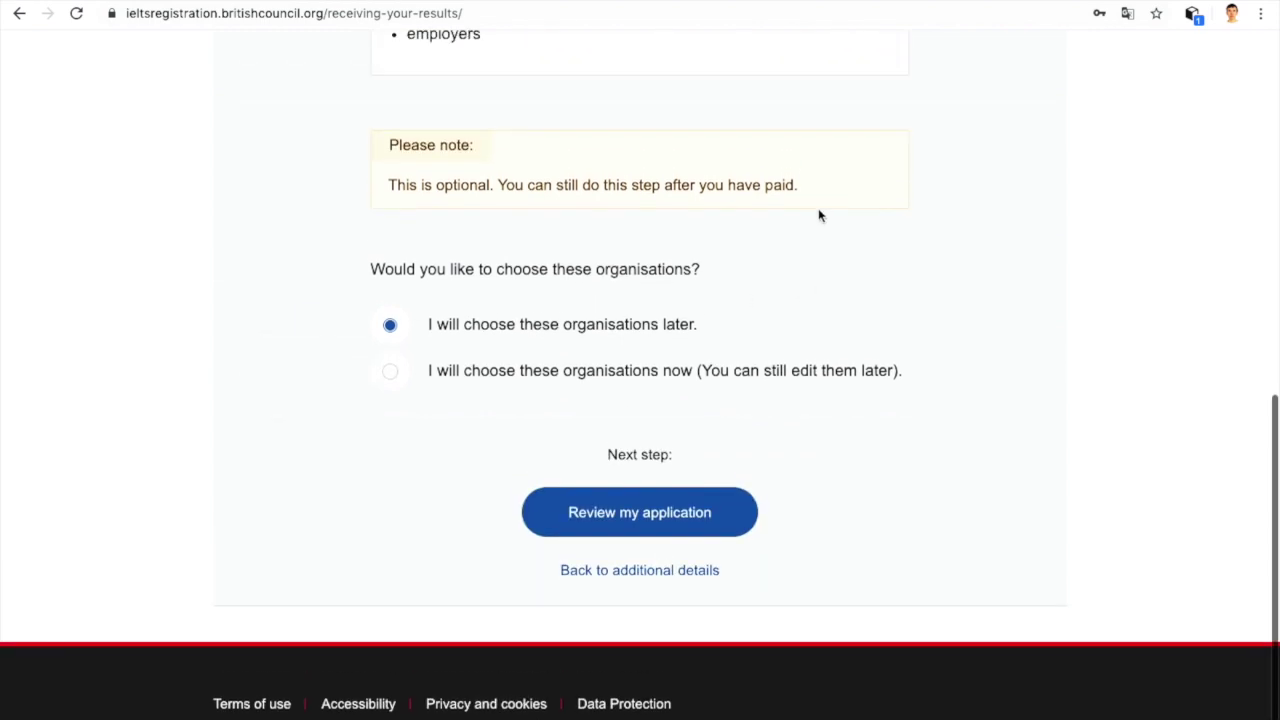
click(663, 515)
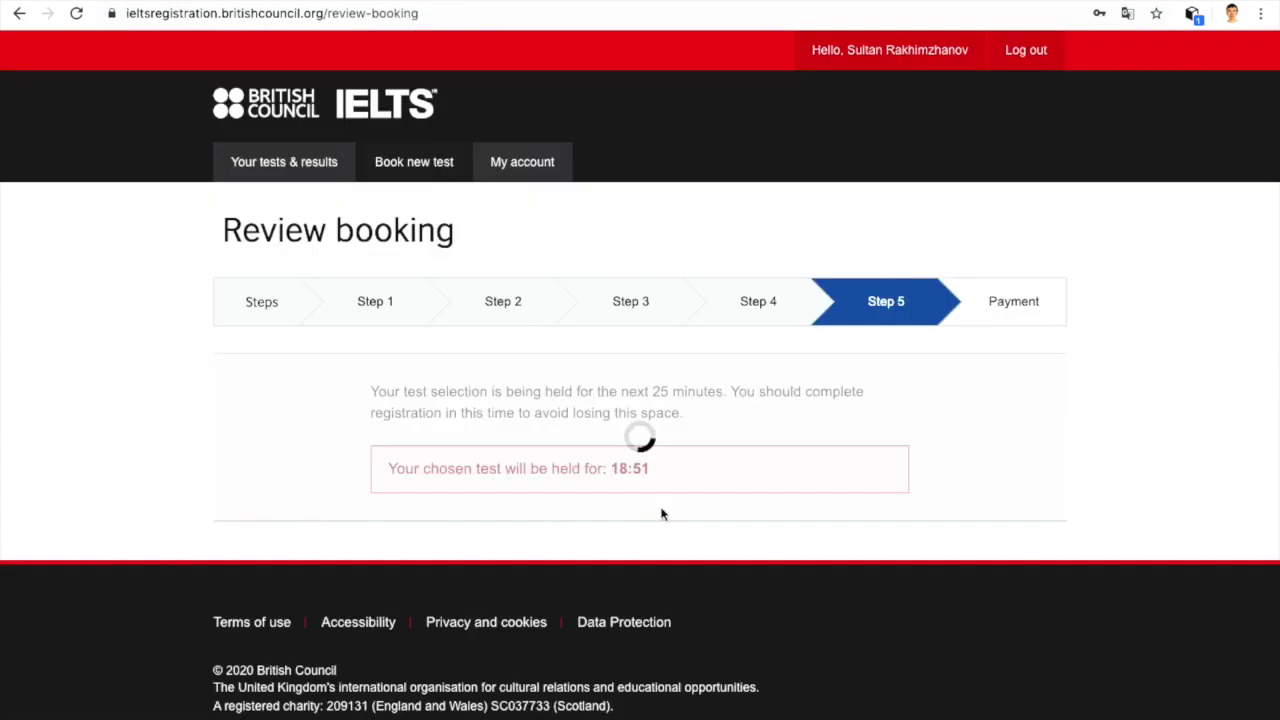
Step: Reopen the identification details section of the application for editing
scroll(662, 514, down, 3)
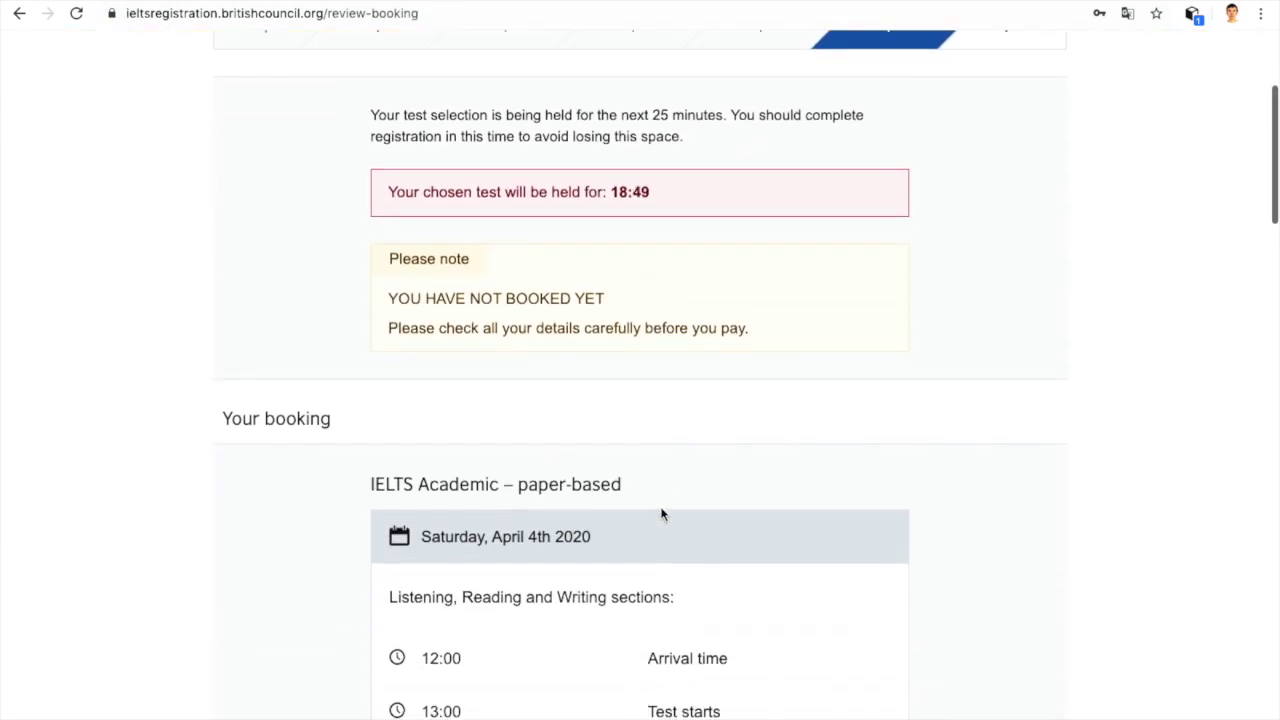
scroll(661, 515, down, 1)
scroll(661, 515, down, 1)
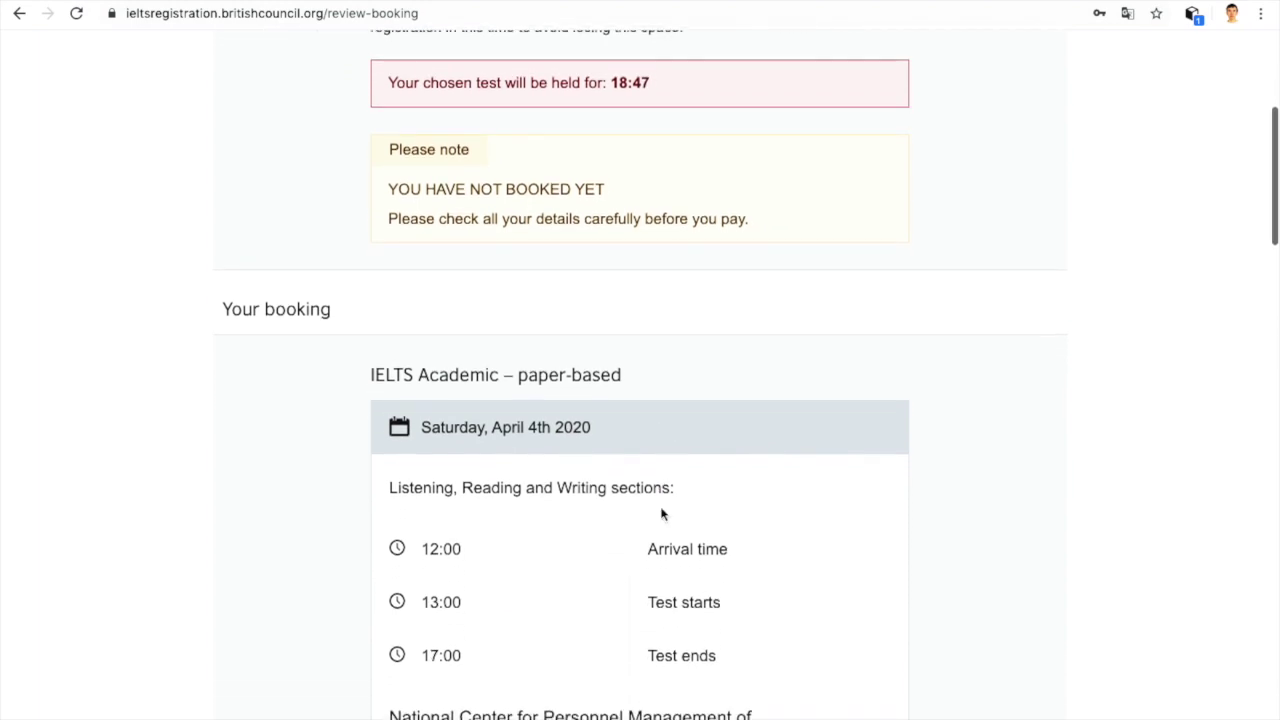
scroll(516, 295, down, 1)
scroll(518, 303, down, 5)
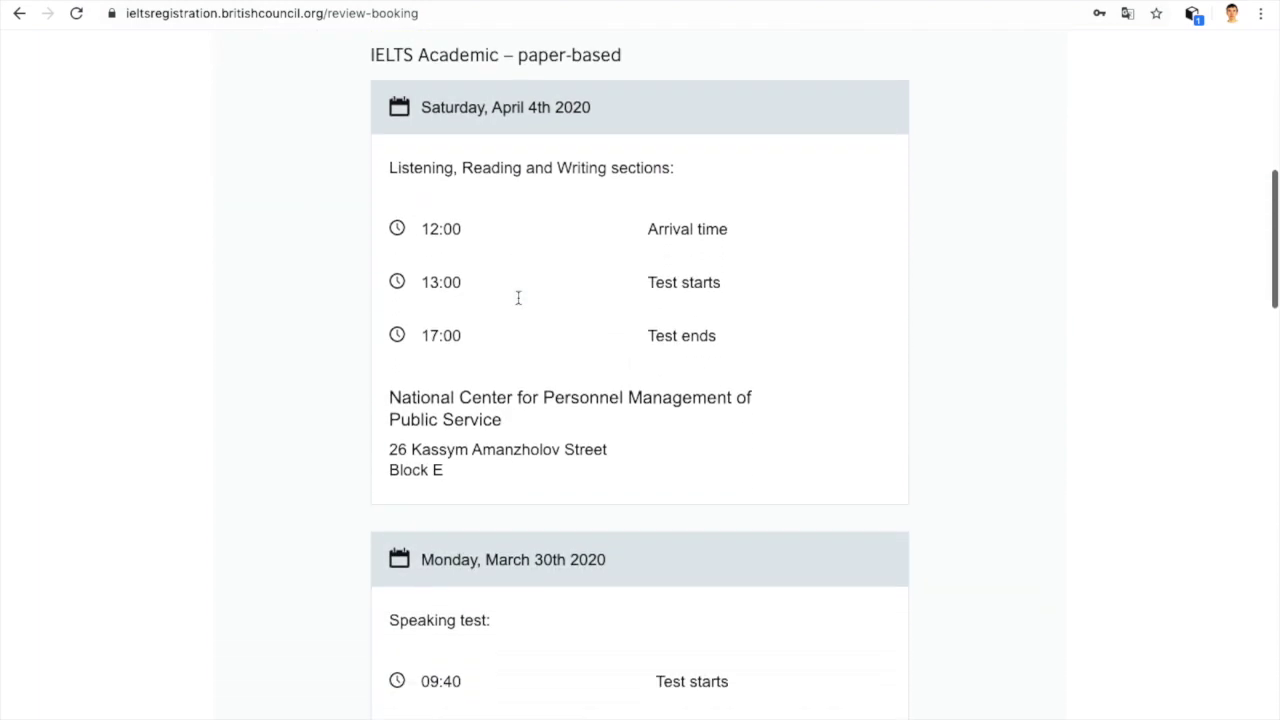
scroll(518, 303, down, 2)
scroll(518, 303, down, 5)
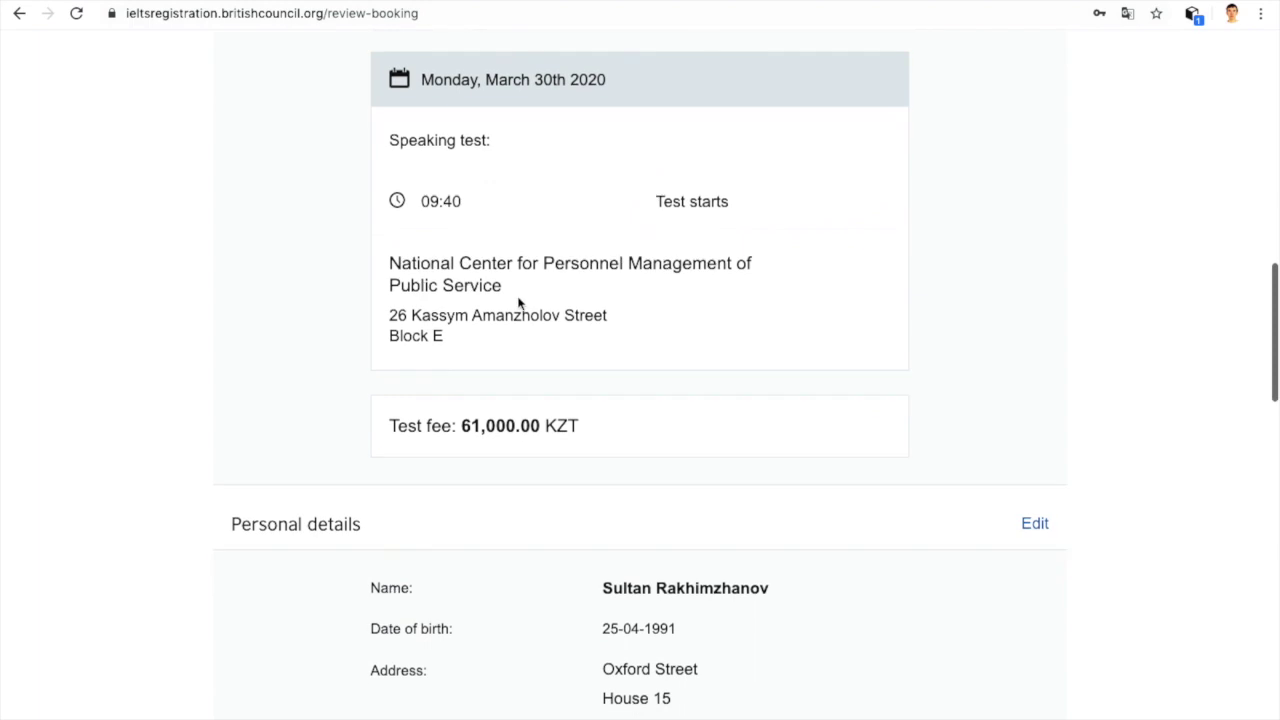
scroll(518, 303, down, 1)
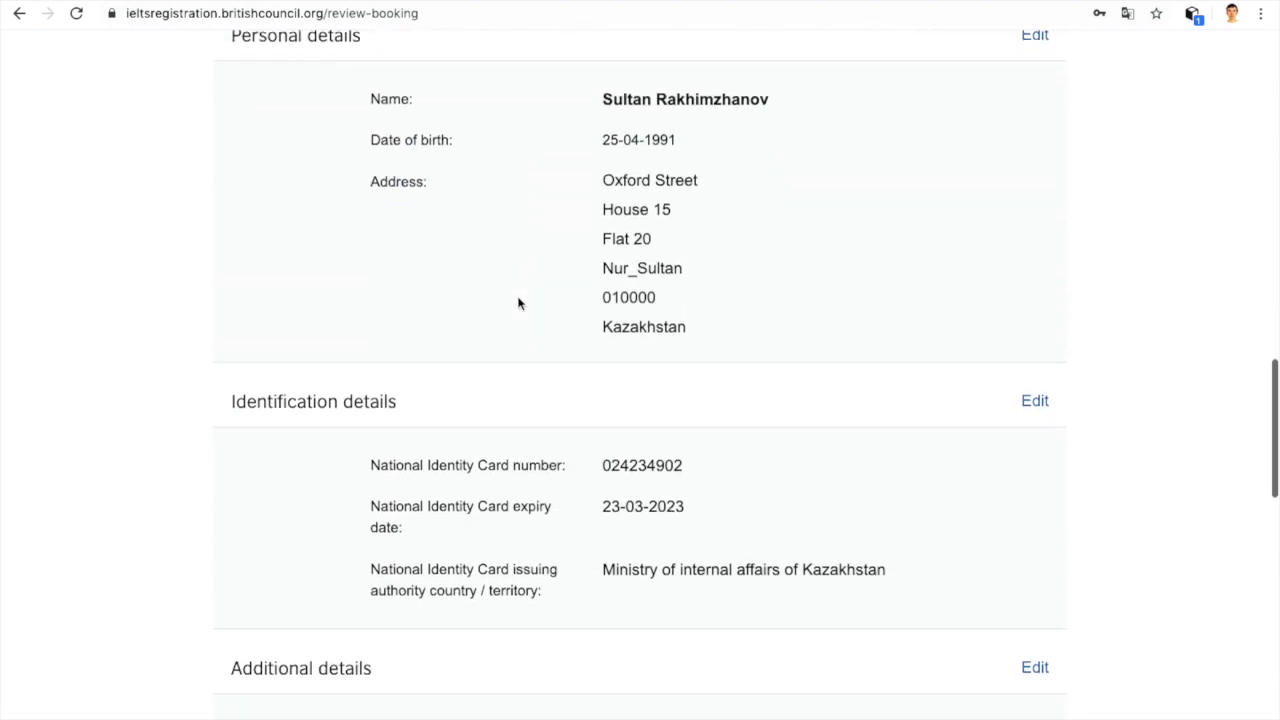
scroll(518, 303, down, 2)
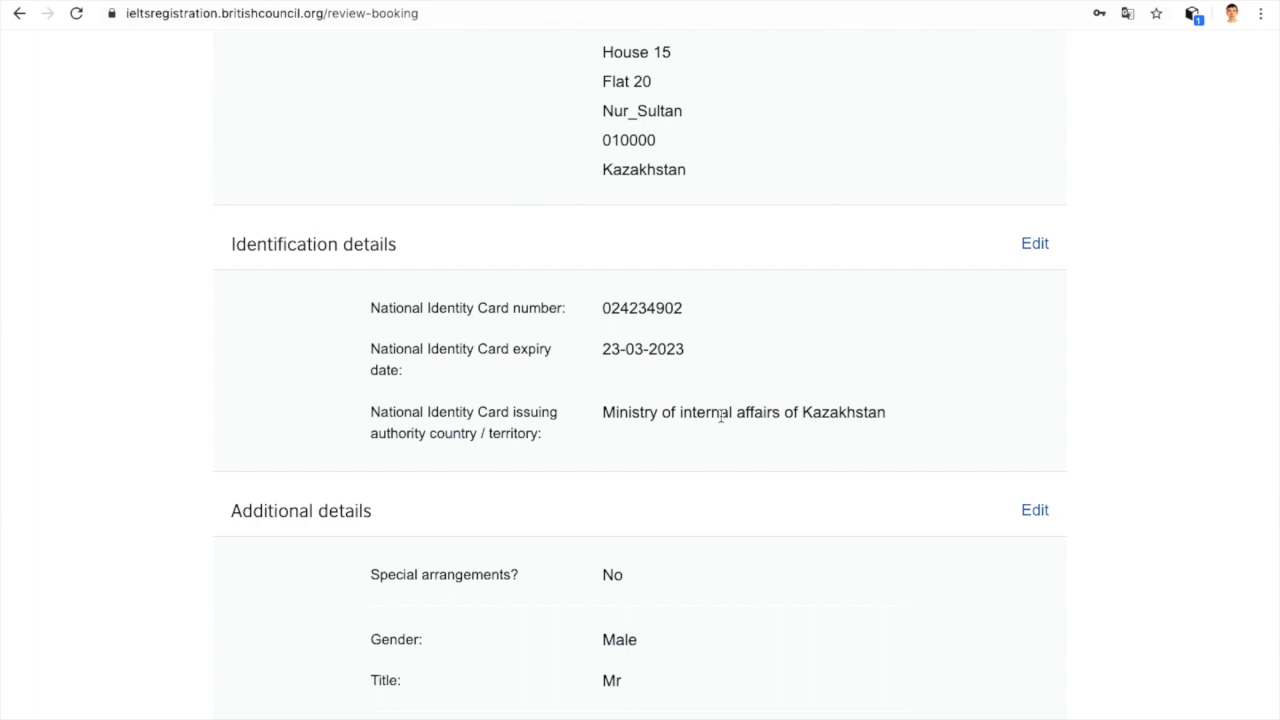
scroll(720, 414, down, 1)
scroll(720, 414, up, 4)
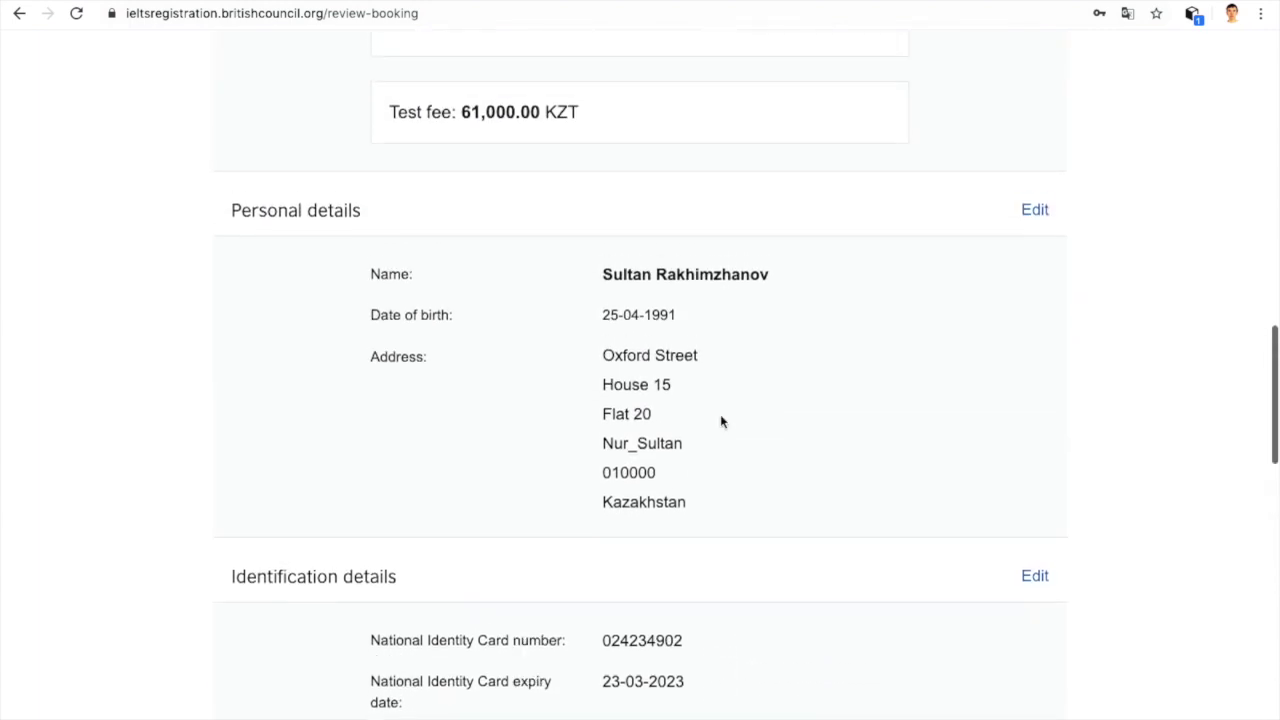
scroll(720, 414, down, 1)
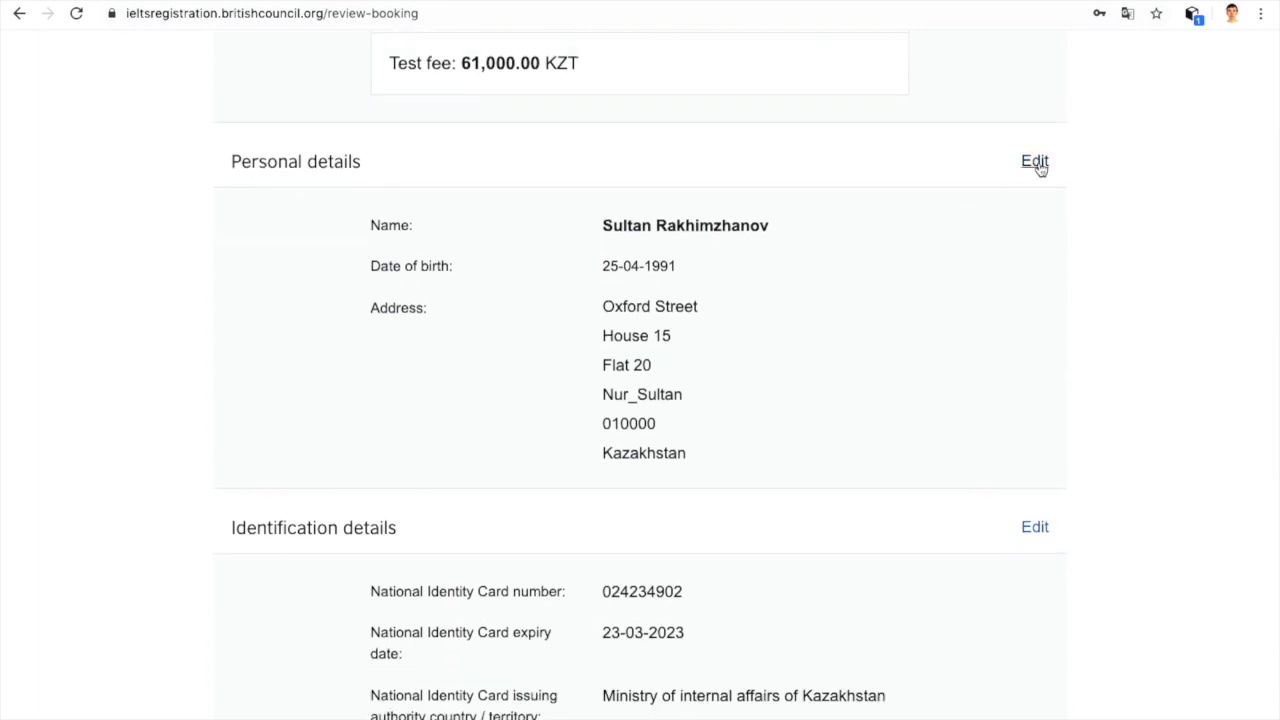
scroll(1049, 309, down, 4)
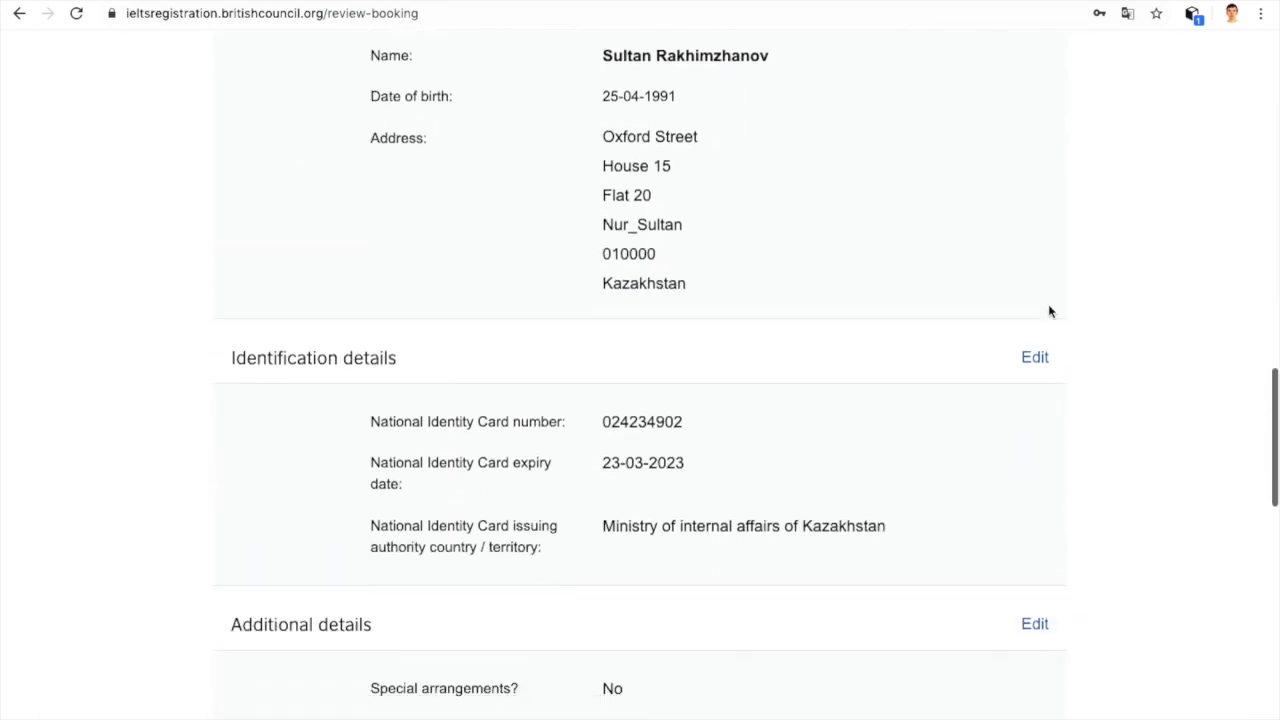
click(1035, 353)
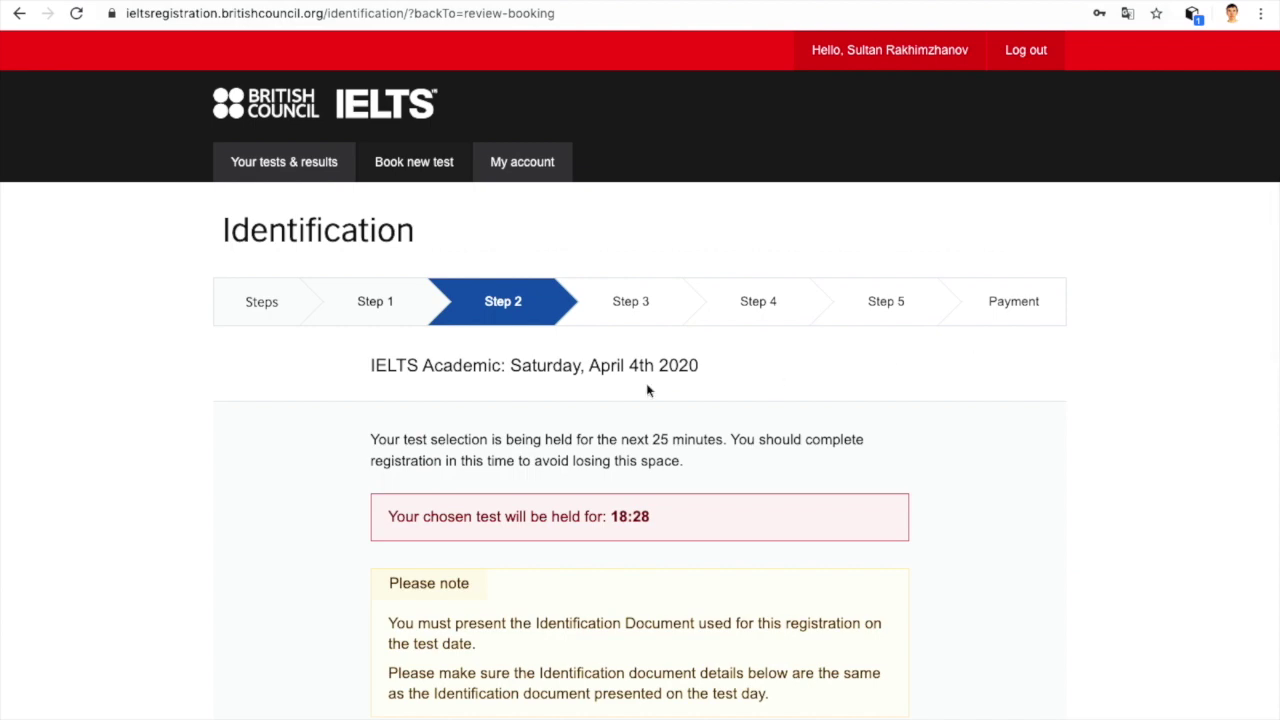
Step: Submit the identification details and continue with 'Review my application' to Step 5
scroll(646, 390, down, 4)
scroll(646, 389, down, 3)
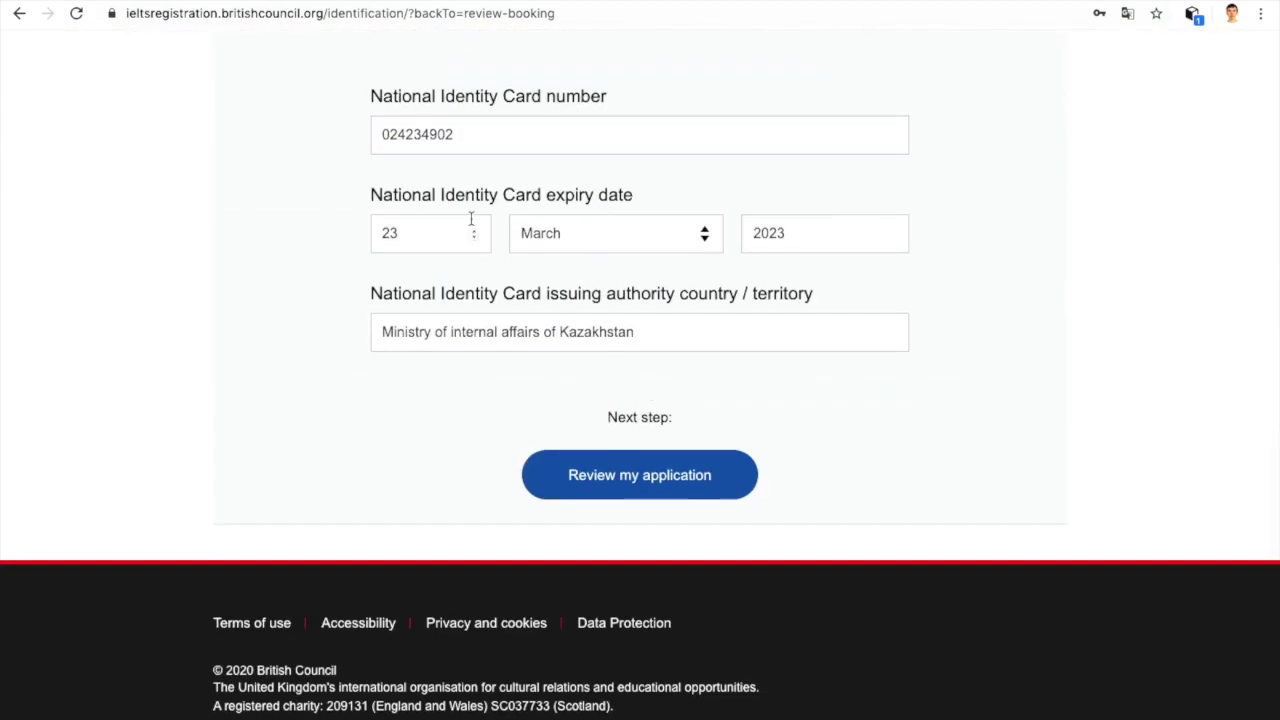
scroll(471, 220, up, 4)
scroll(461, 190, down, 5)
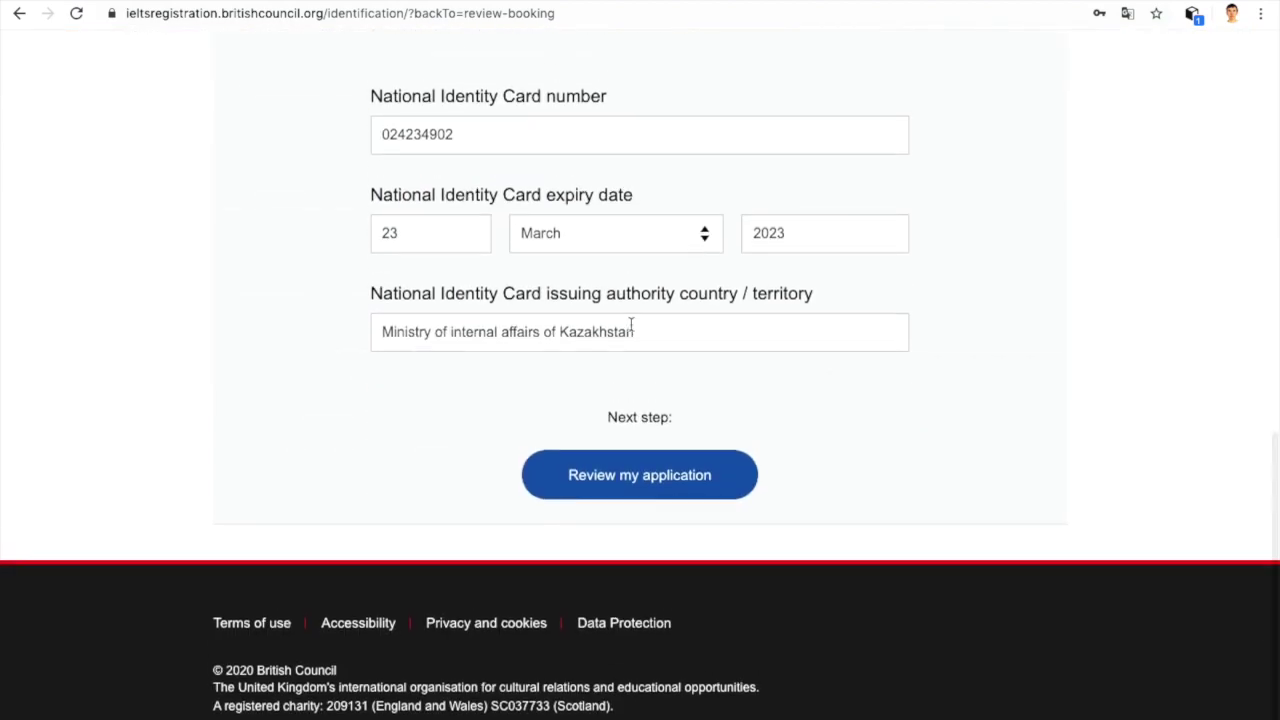
click(646, 471)
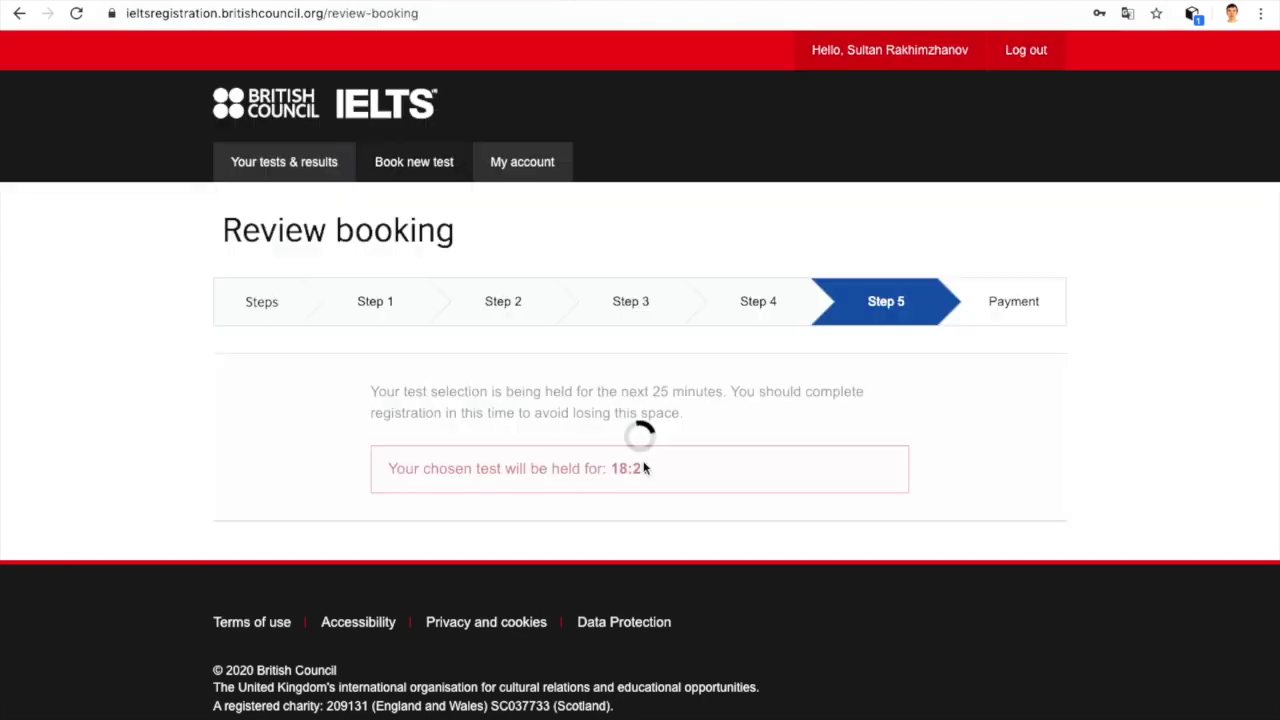
Step: Agree to the IELTS terms & conditions and cancellation policy, then continue to Payment
scroll(644, 462, down, 7)
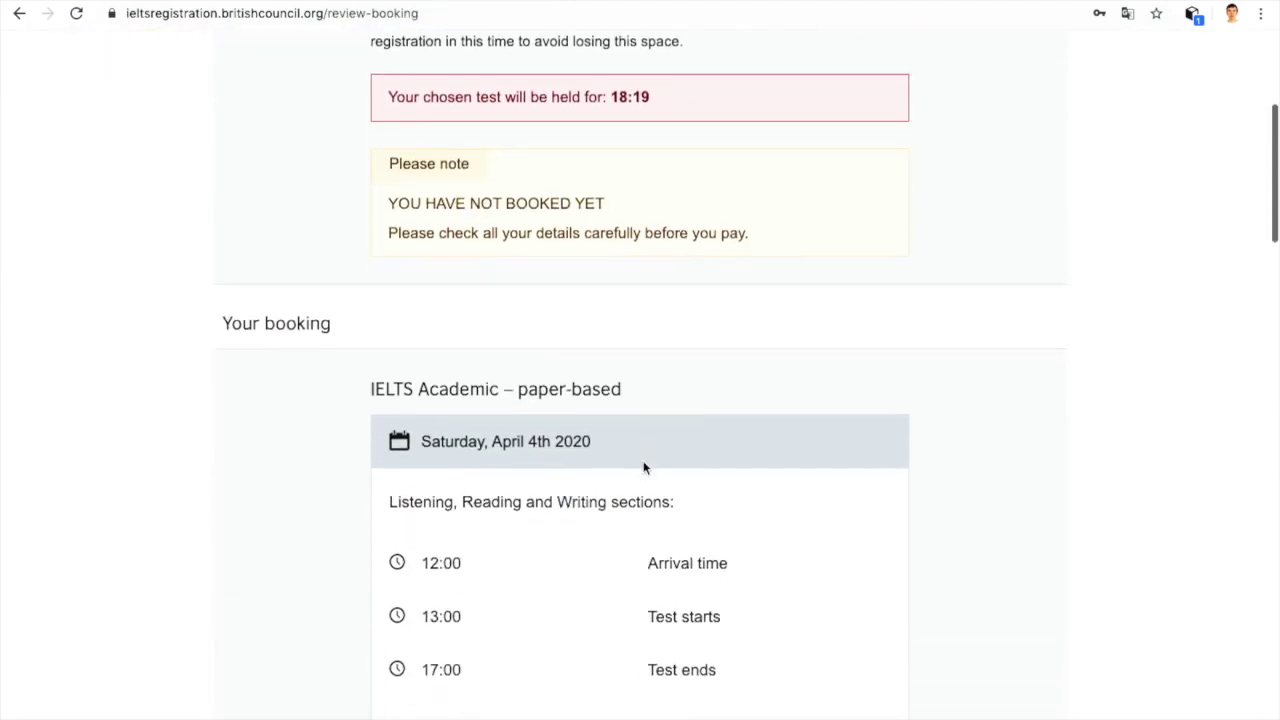
scroll(644, 467, down, 5)
scroll(644, 467, down, 10)
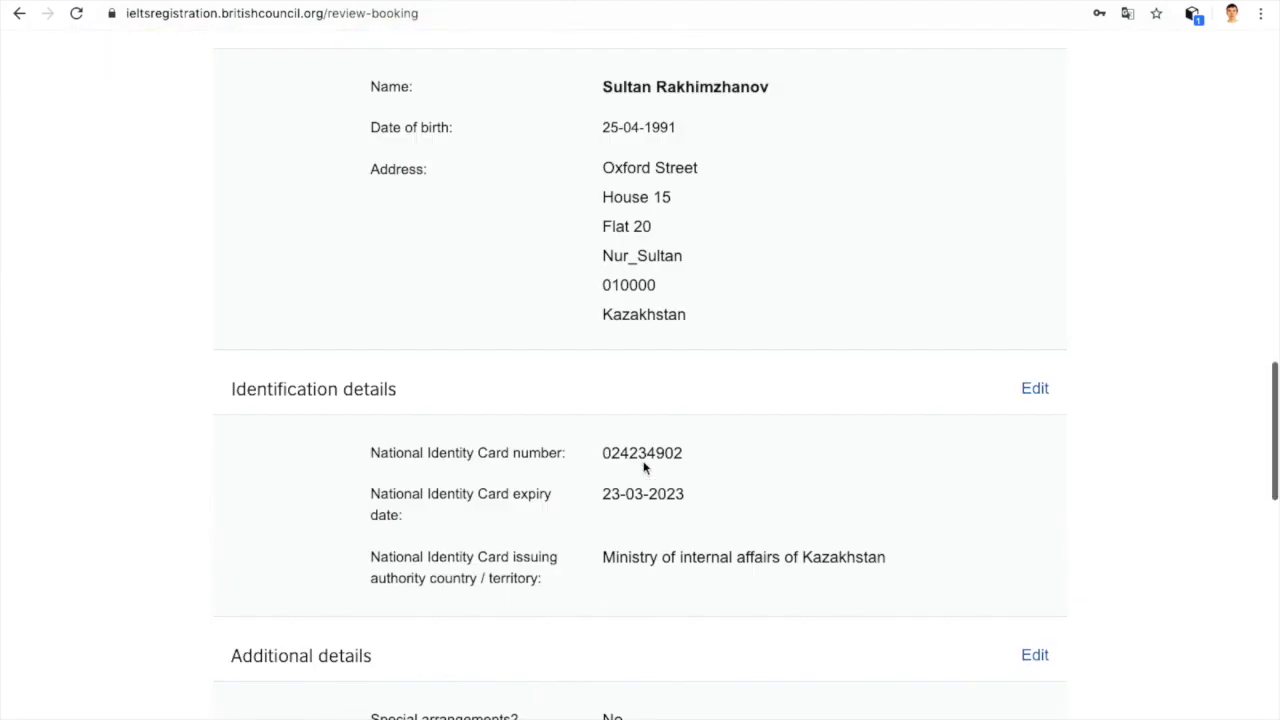
scroll(644, 467, down, 3)
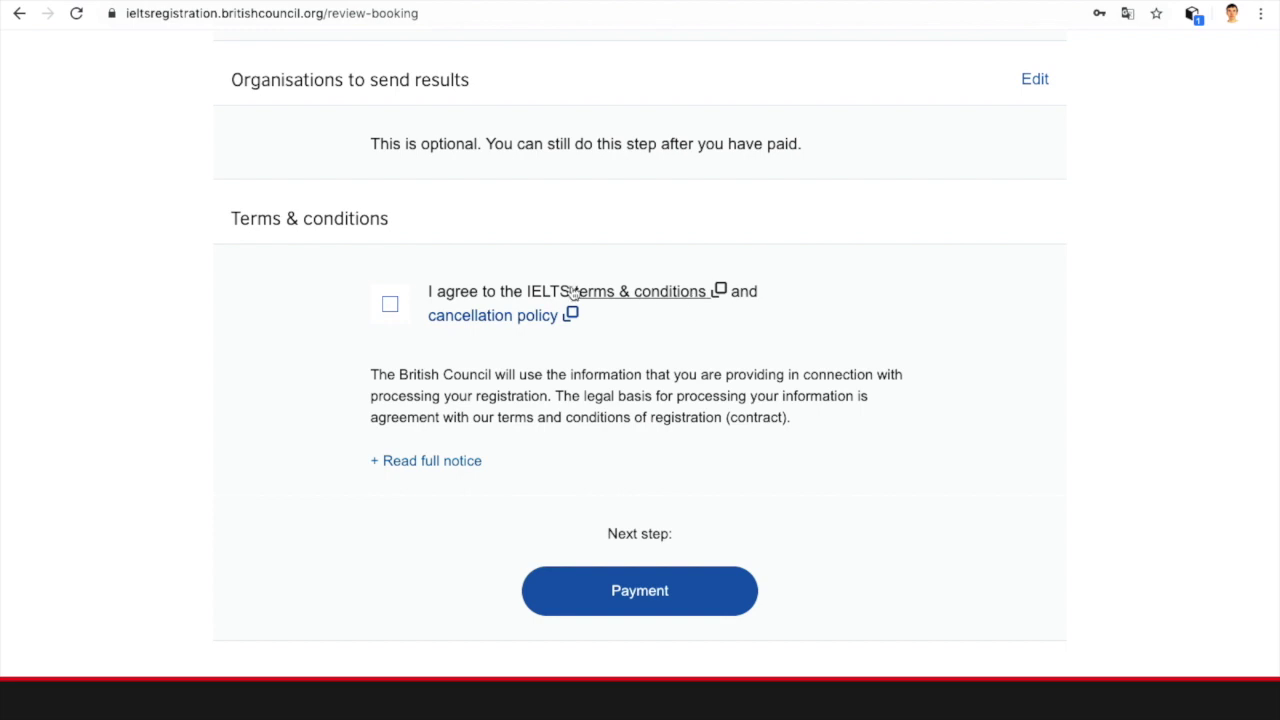
click(392, 304)
scroll(410, 305, down, 2)
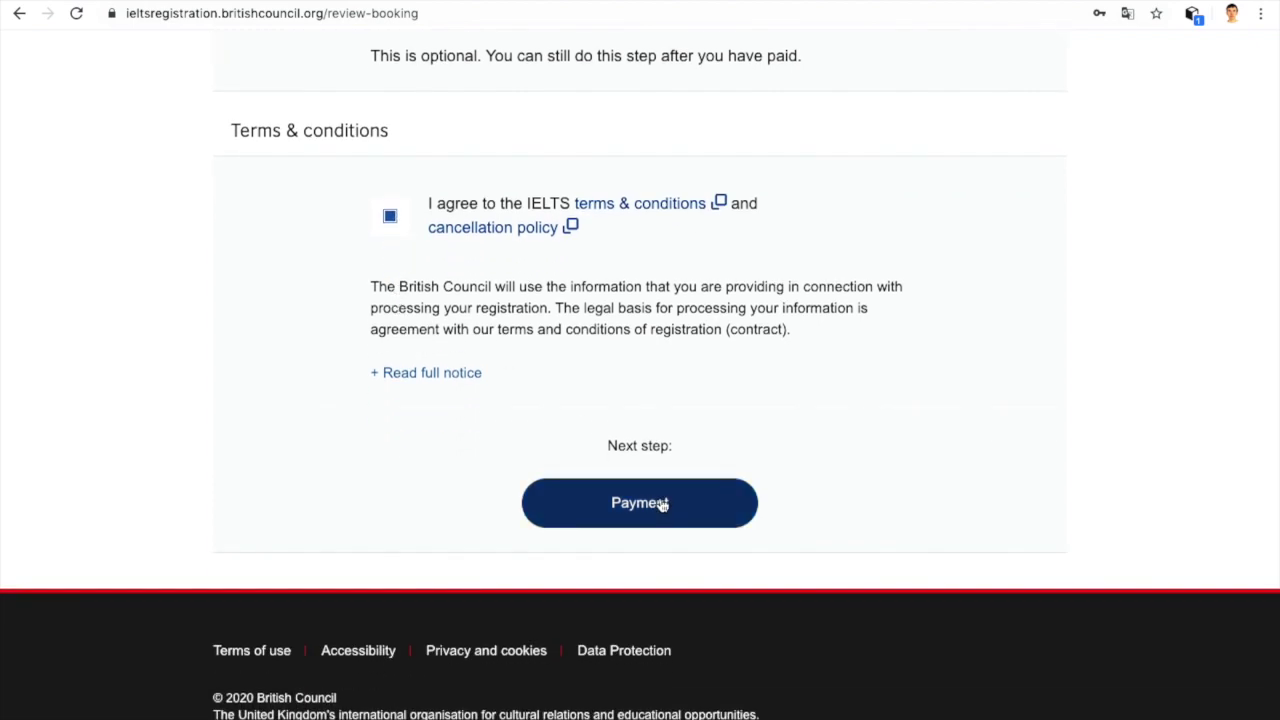
click(661, 504)
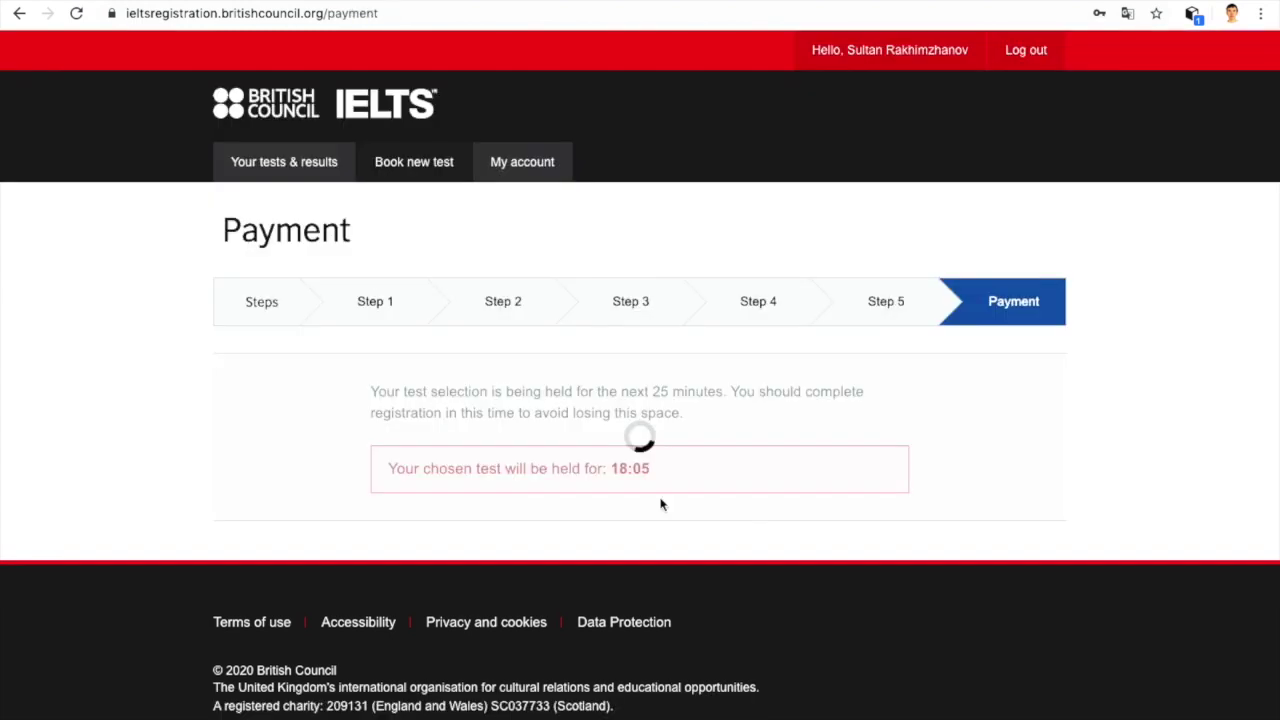
Step: Check the pre-filled payment form and choose to pay the KZT 61000.00 fee online
scroll(661, 504, down, 4)
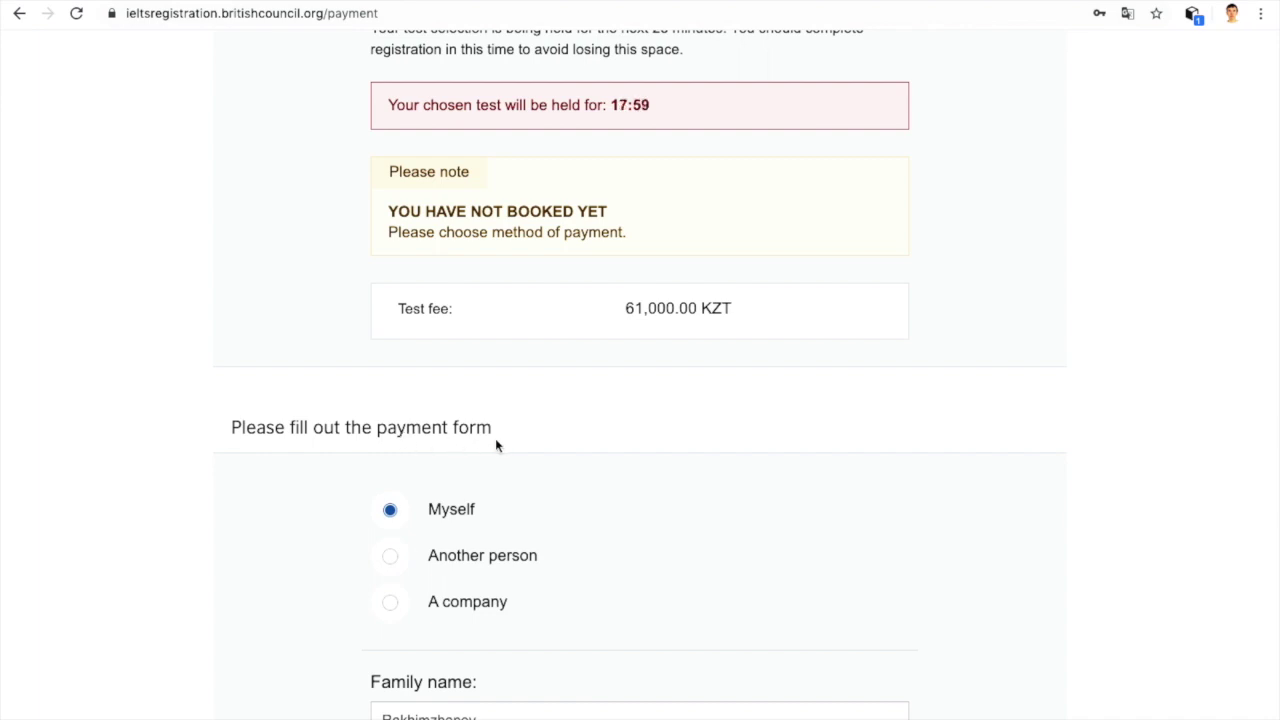
scroll(495, 440, down, 2)
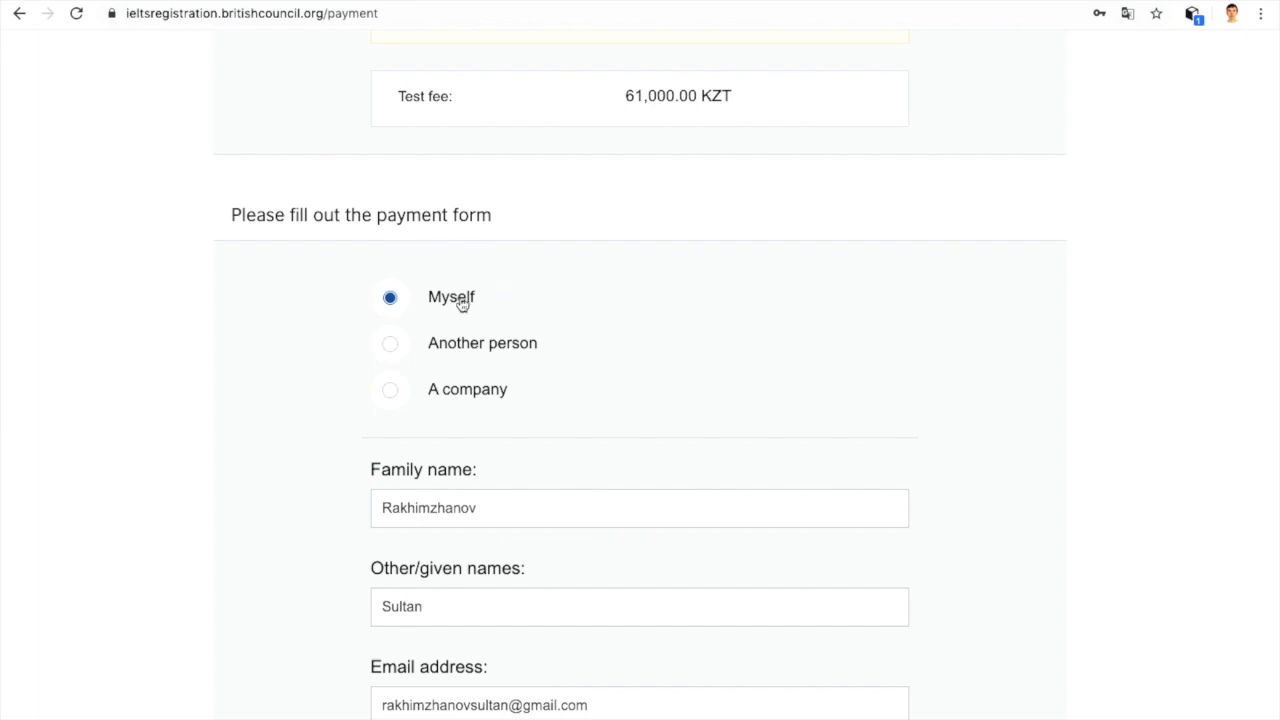
scroll(570, 316, down, 3)
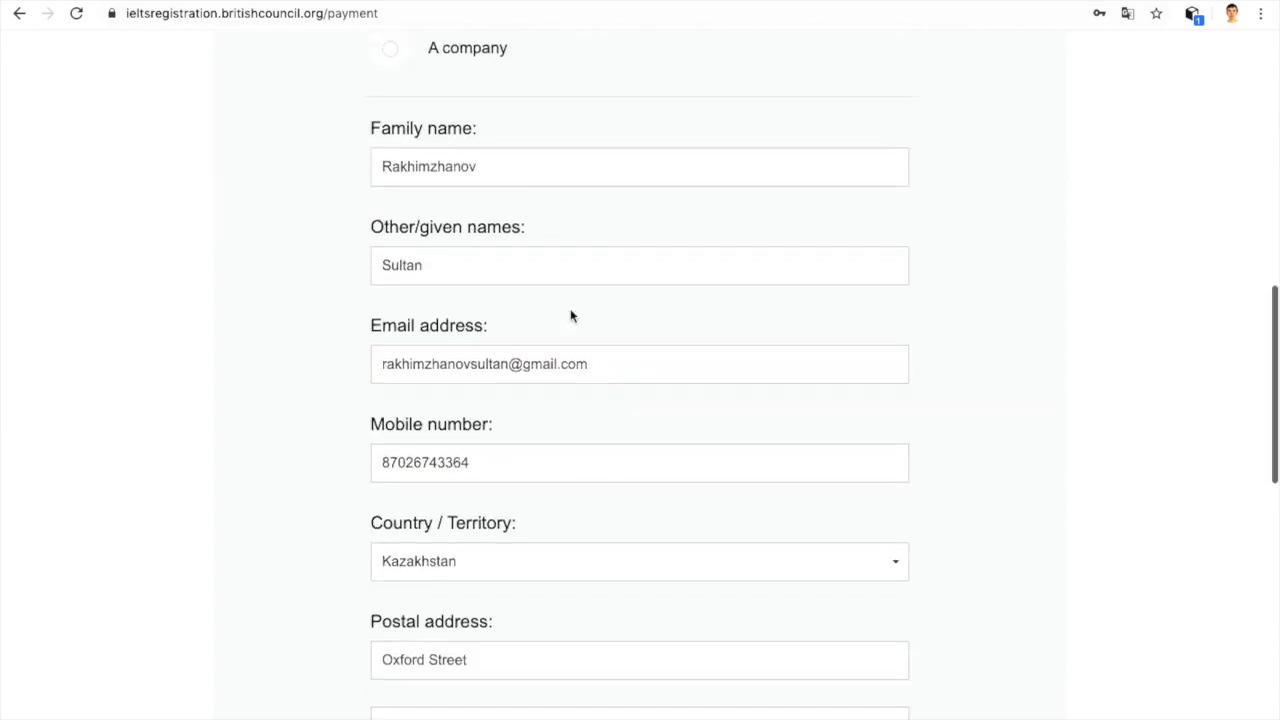
scroll(551, 420, down, 3)
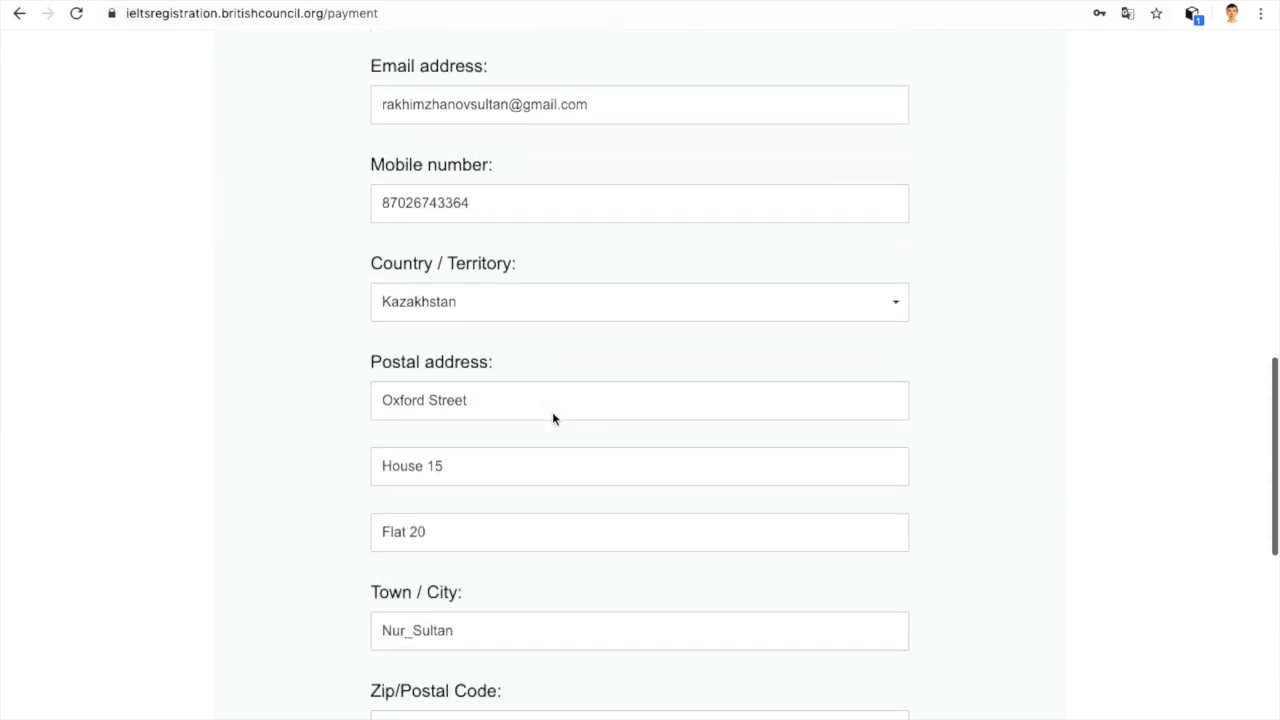
scroll(518, 444, down, 5)
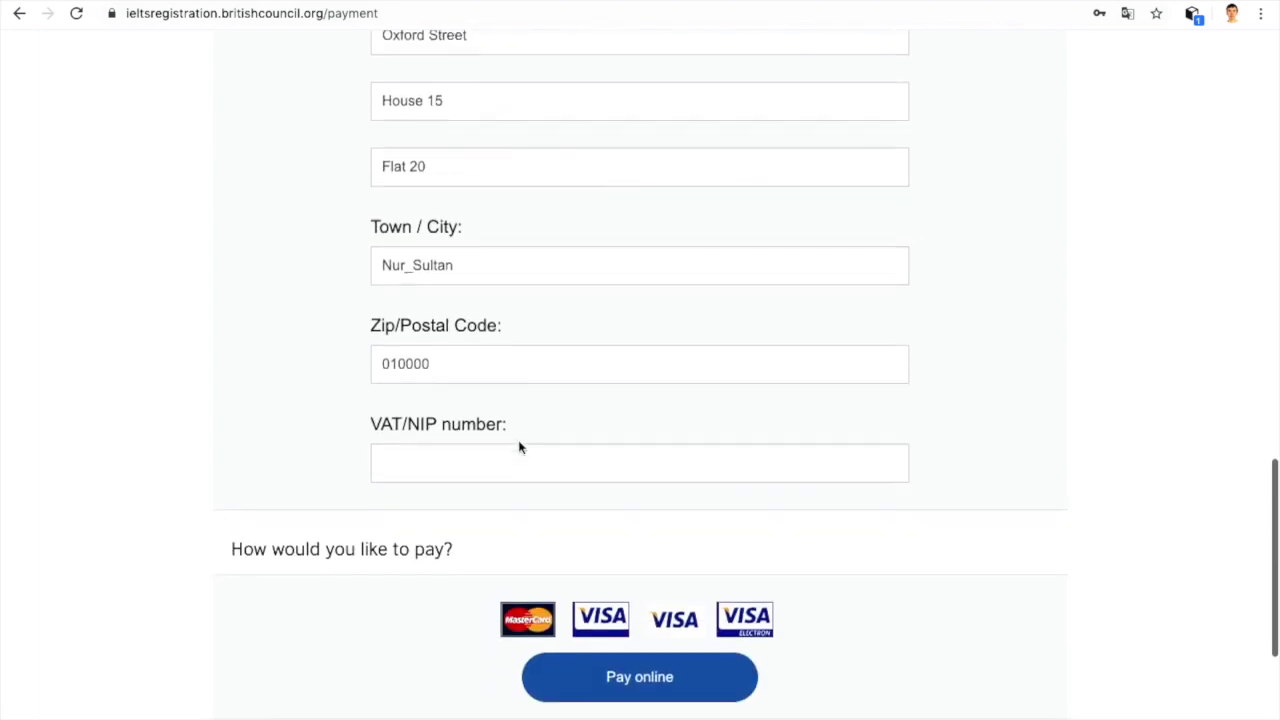
scroll(518, 444, down, 1)
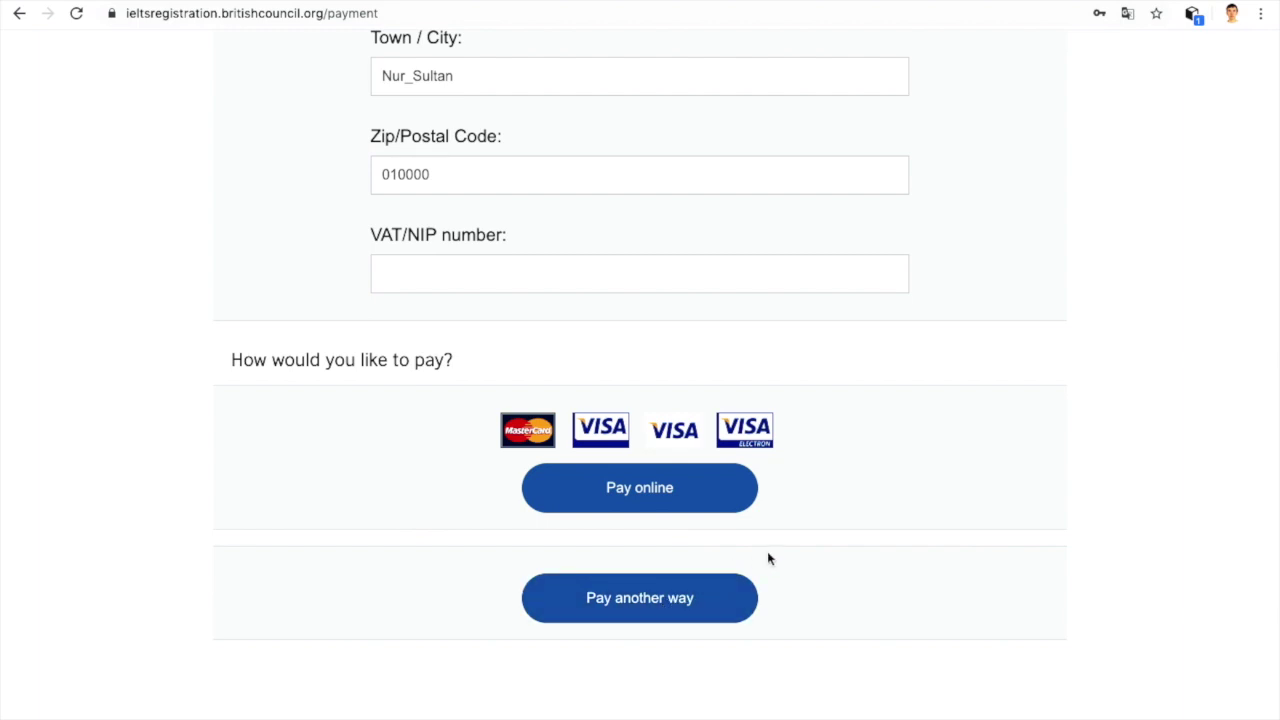
click(689, 496)
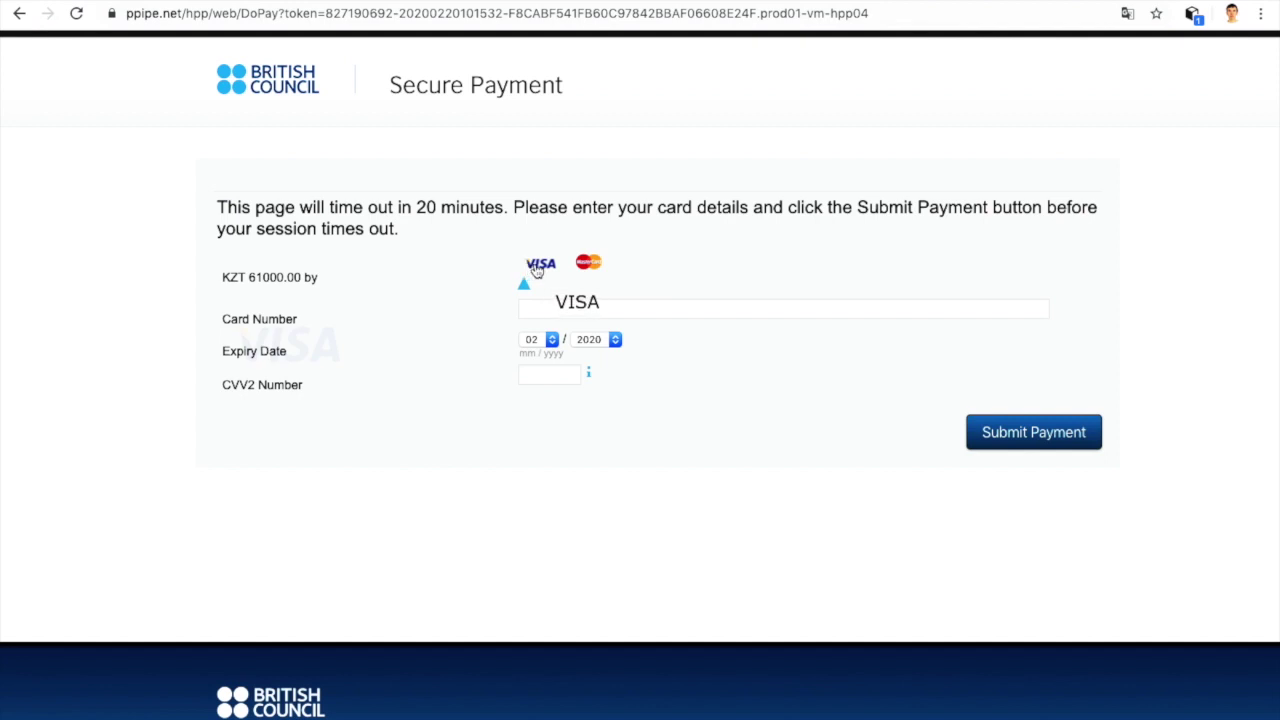
Step: Select Mastercard and enter the card number, correcting an initial mistyped entry
click(586, 262)
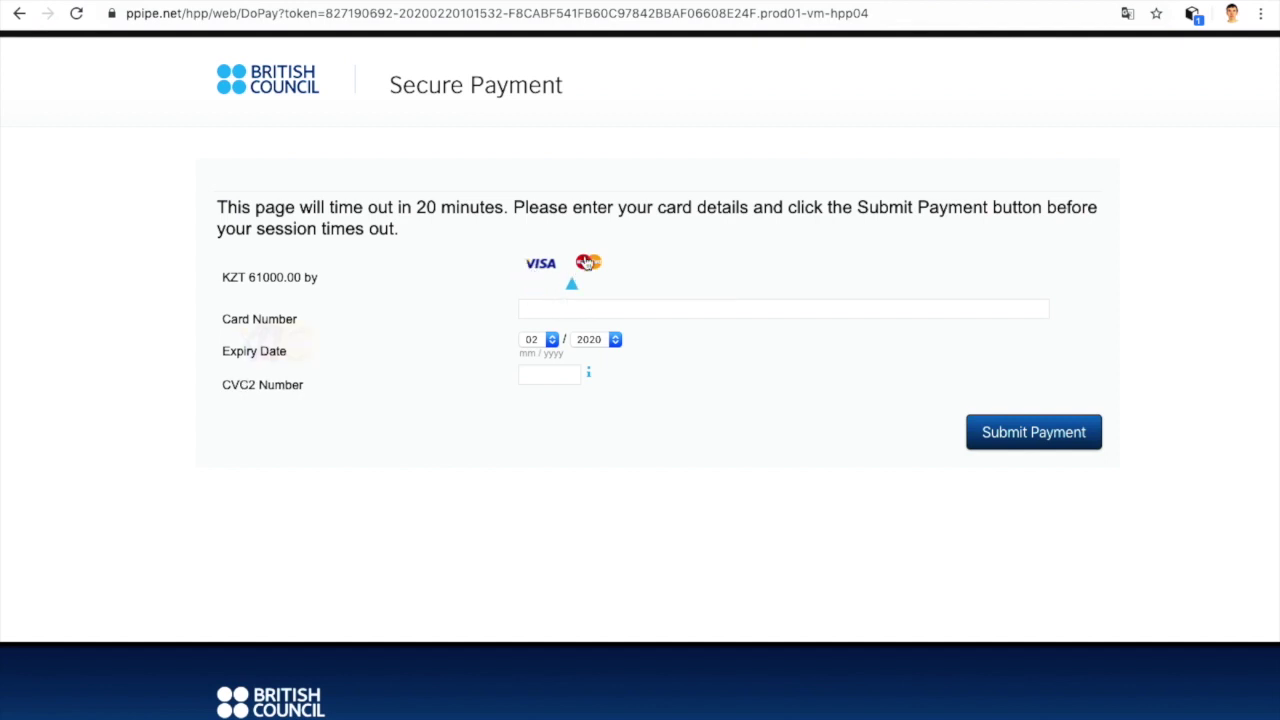
click(569, 316)
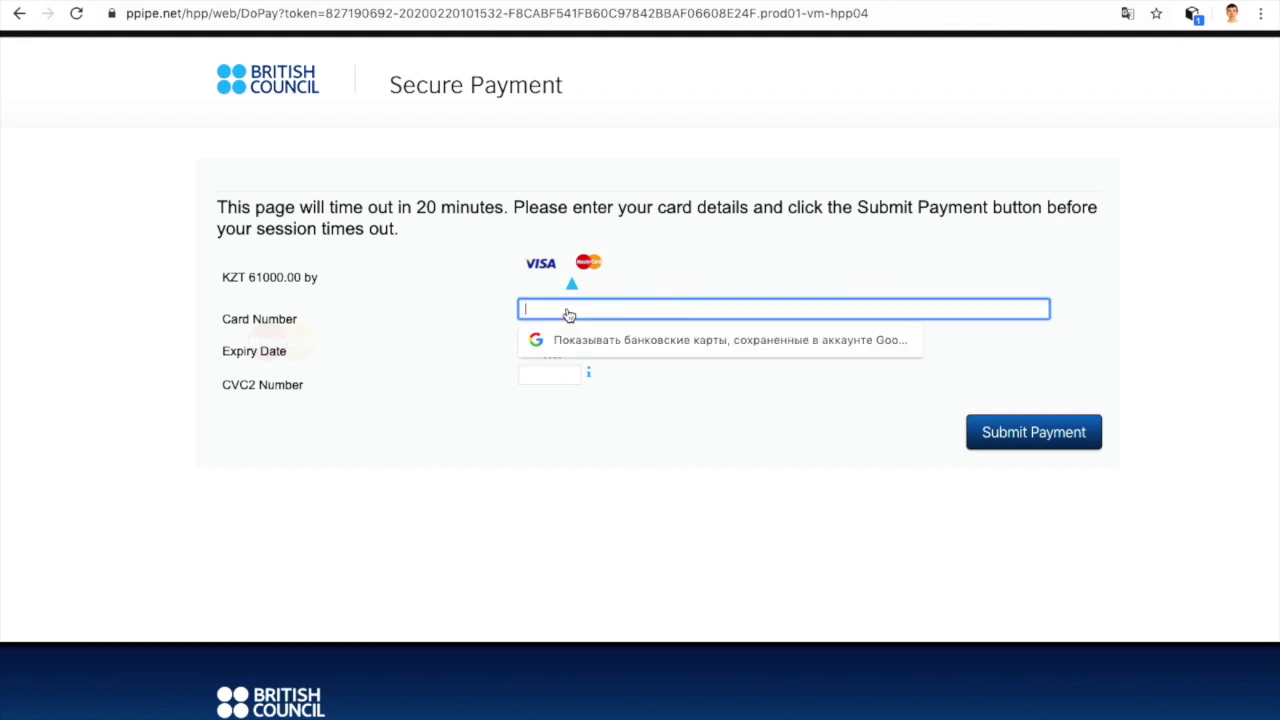
text(hggfjhghjghjg)
key(BackSpace)
key(BackSpace)
key(BackSpace)
key(BackSpace)
key(BackSpace)
key(BackSpace)
key(BackSpace)
key(BackSpace)
key(BackSpace)
key(BackSpace)
key(BackSpace)
key(BackSpace)
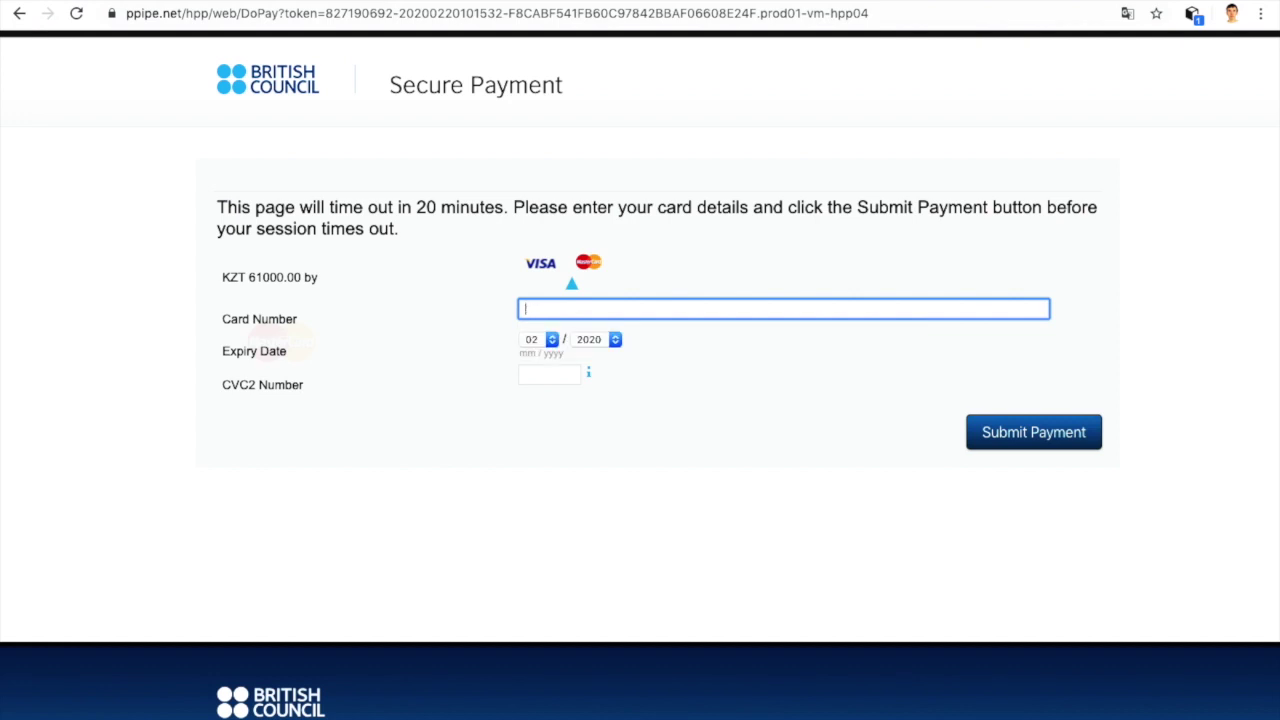
text(76565578678687)
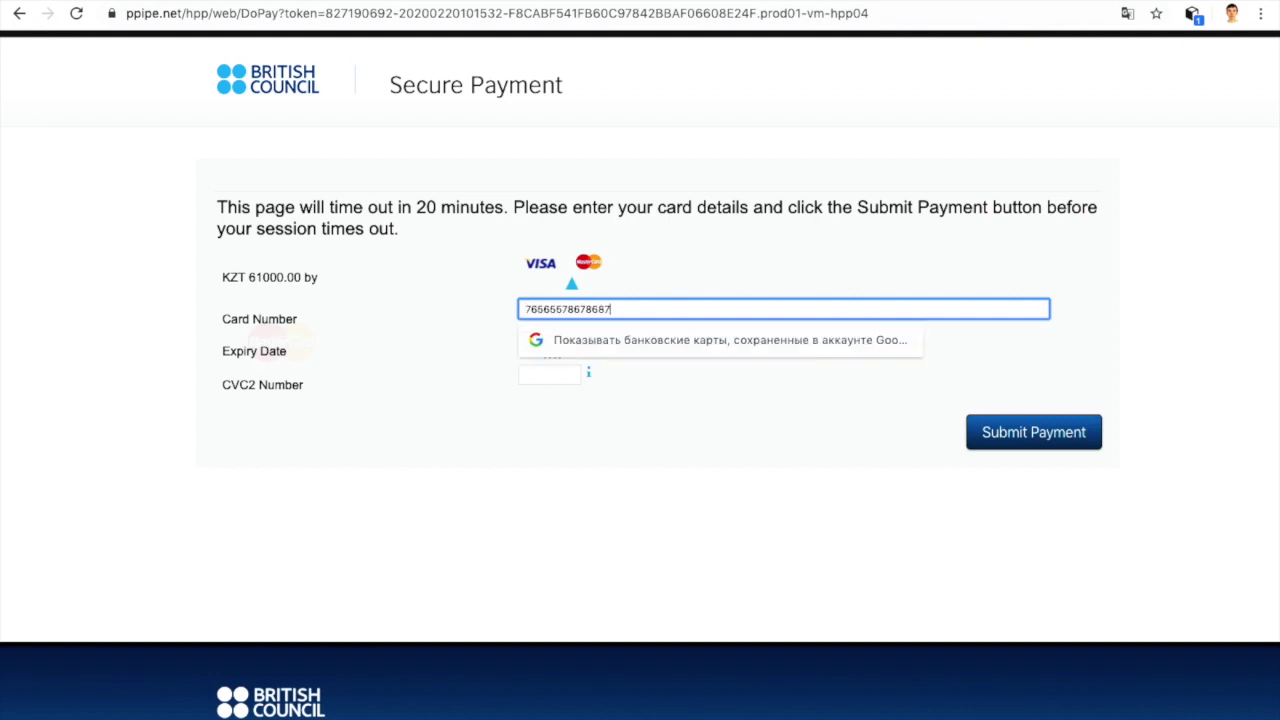
click(617, 422)
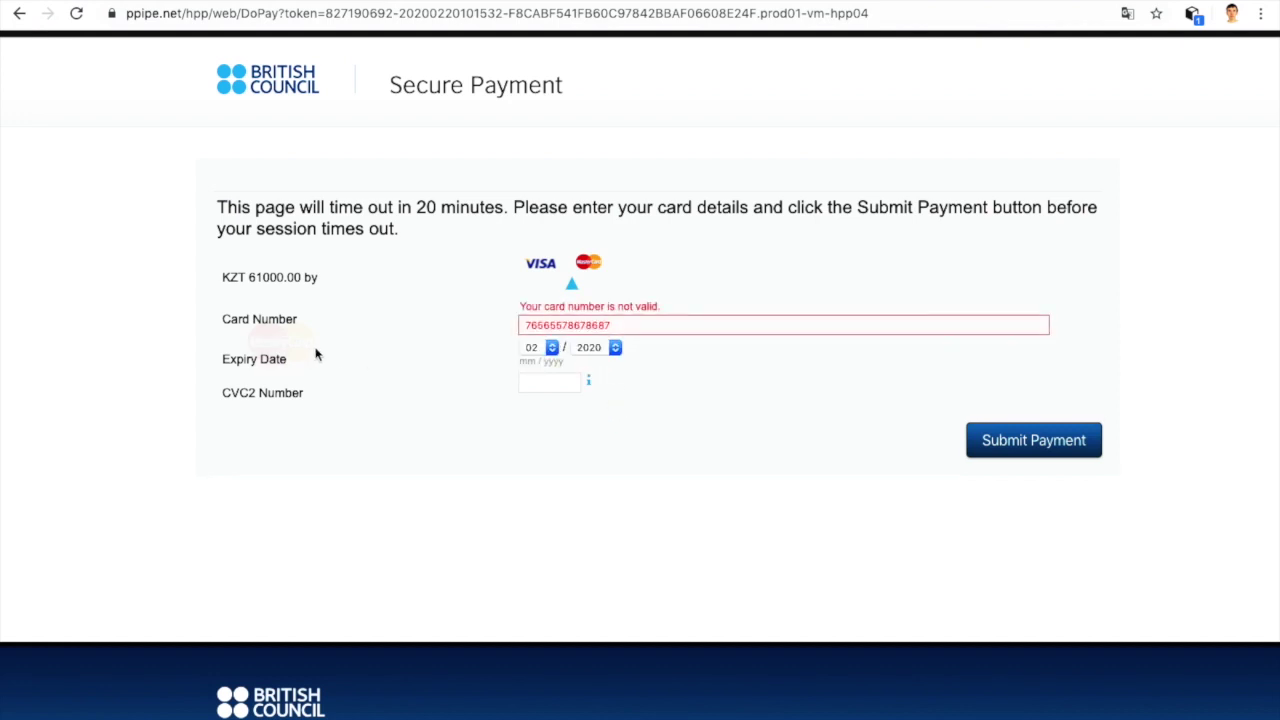
Step: Set expiry month 05, enter the CVC2 code, submit, and dismiss the invalid-card error
click(553, 350)
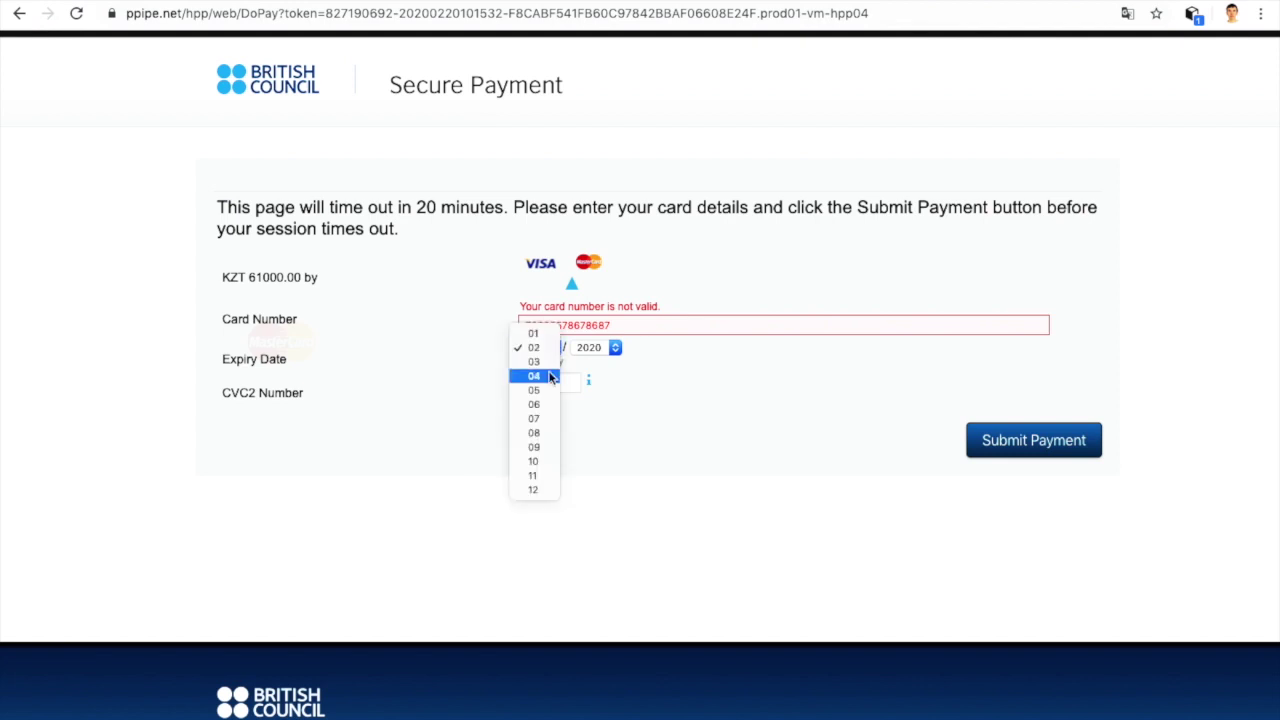
click(551, 390)
click(563, 390)
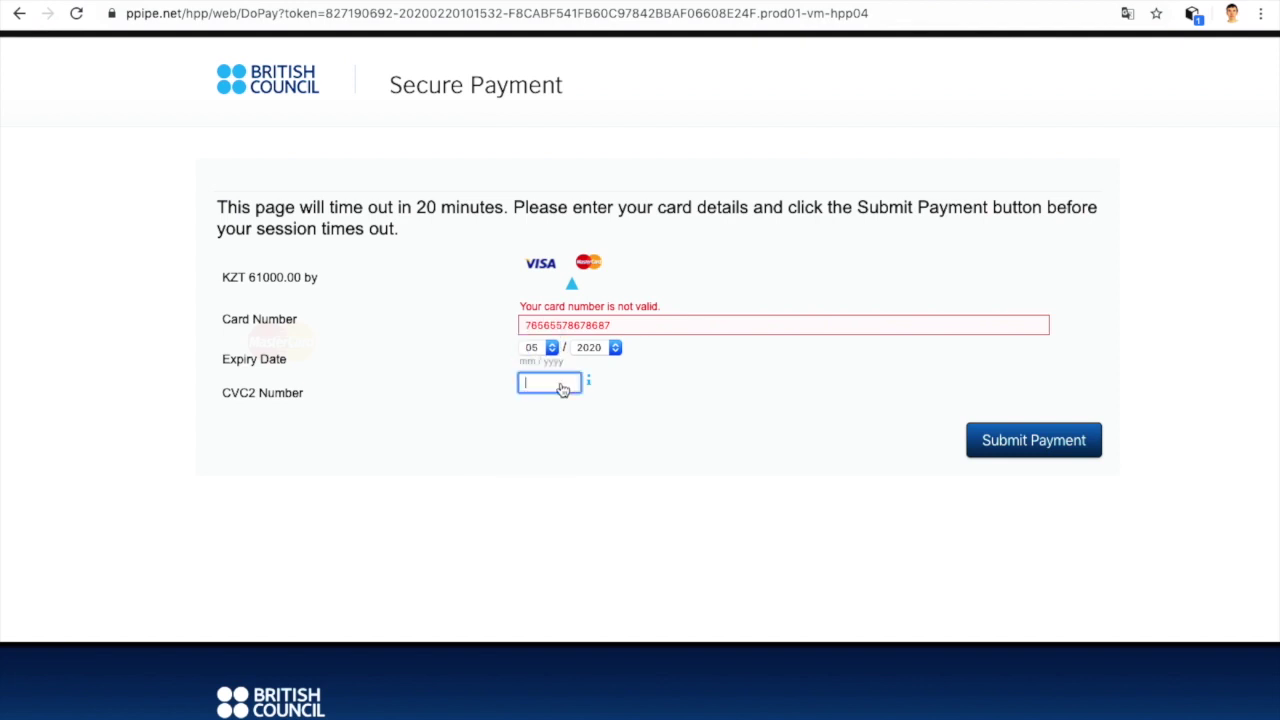
text(546)
click(1023, 441)
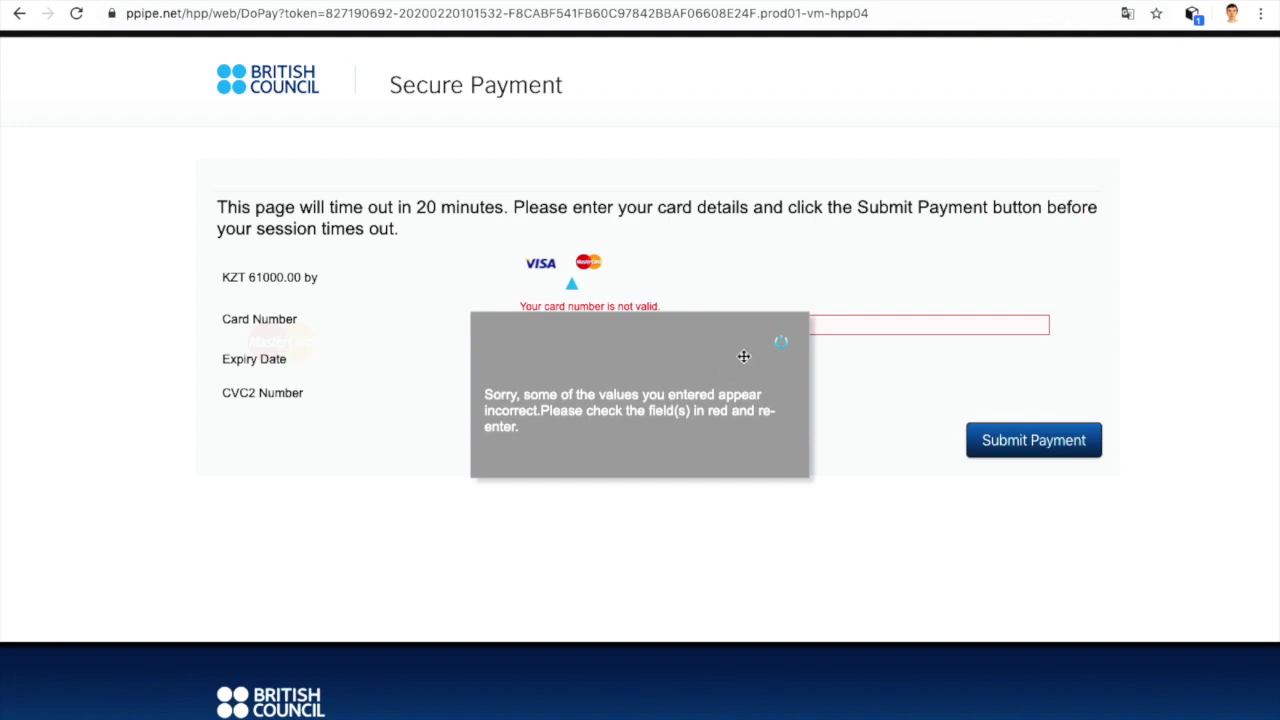
click(784, 346)
scroll(786, 344, down, 2)
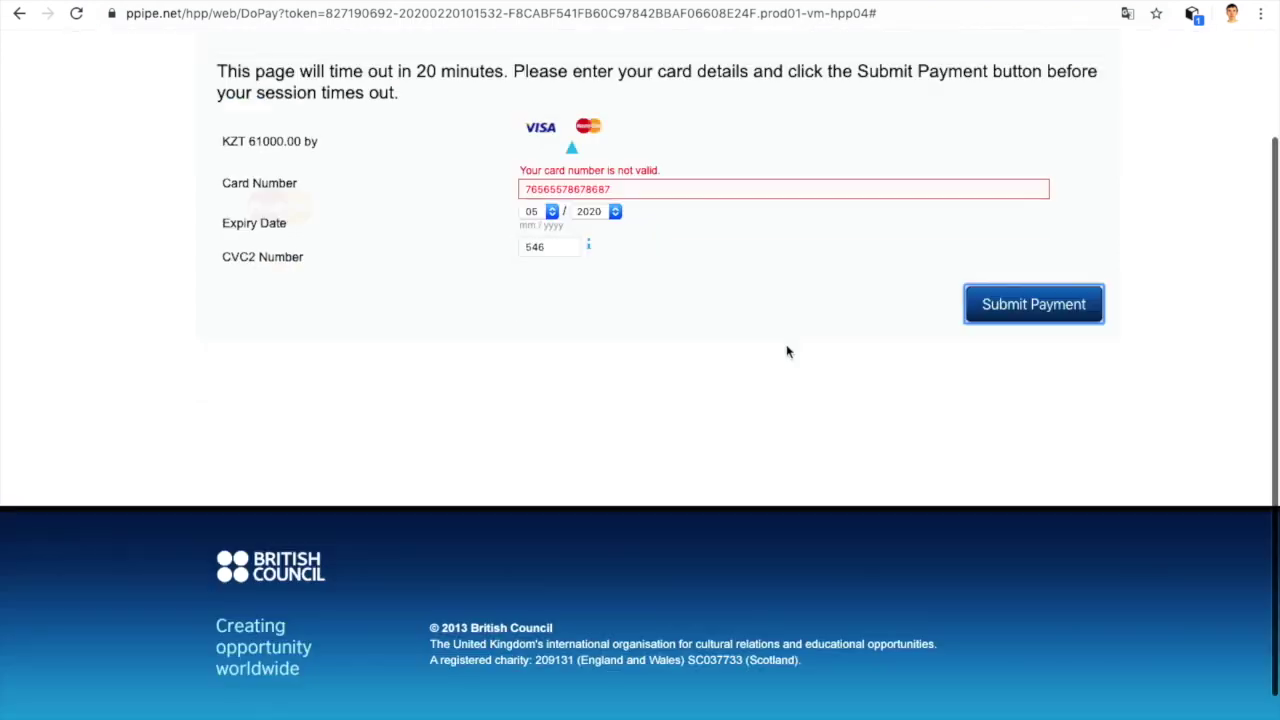
Step: Go back twice in the browser from Secure Payment to the IELTS registration site
scroll(786, 344, up, 2)
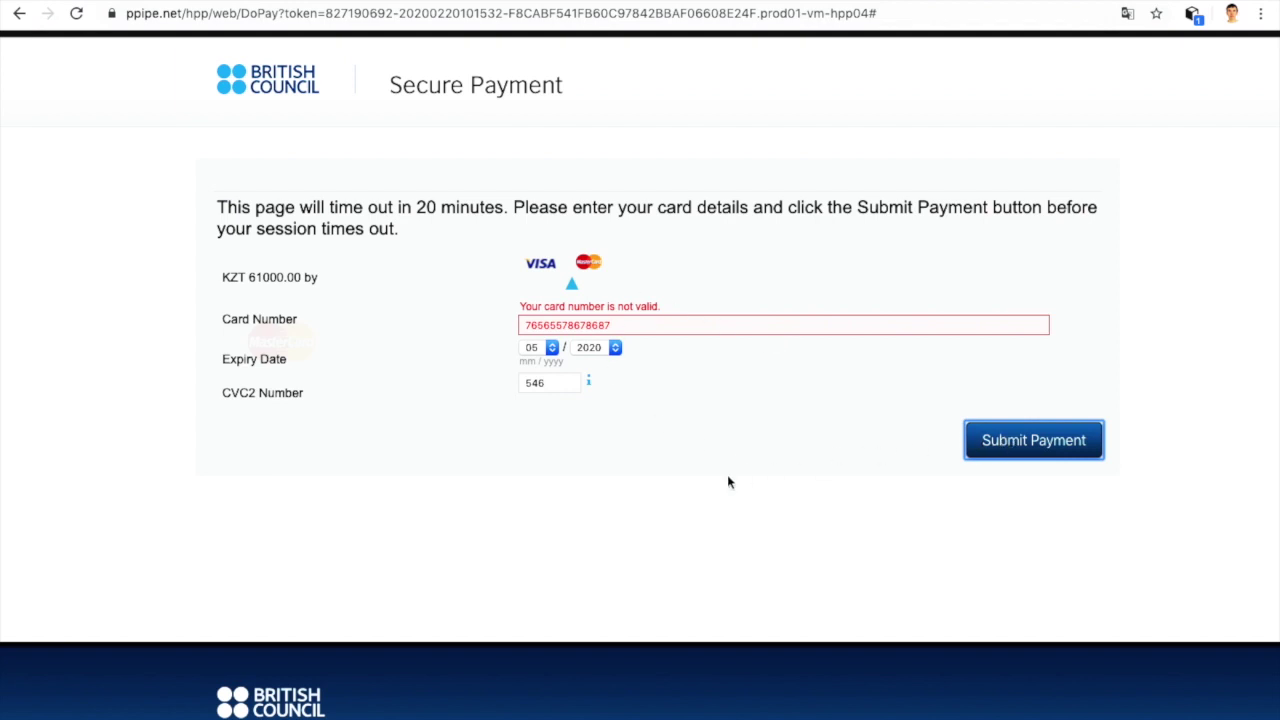
scroll(680, 240, down, 2)
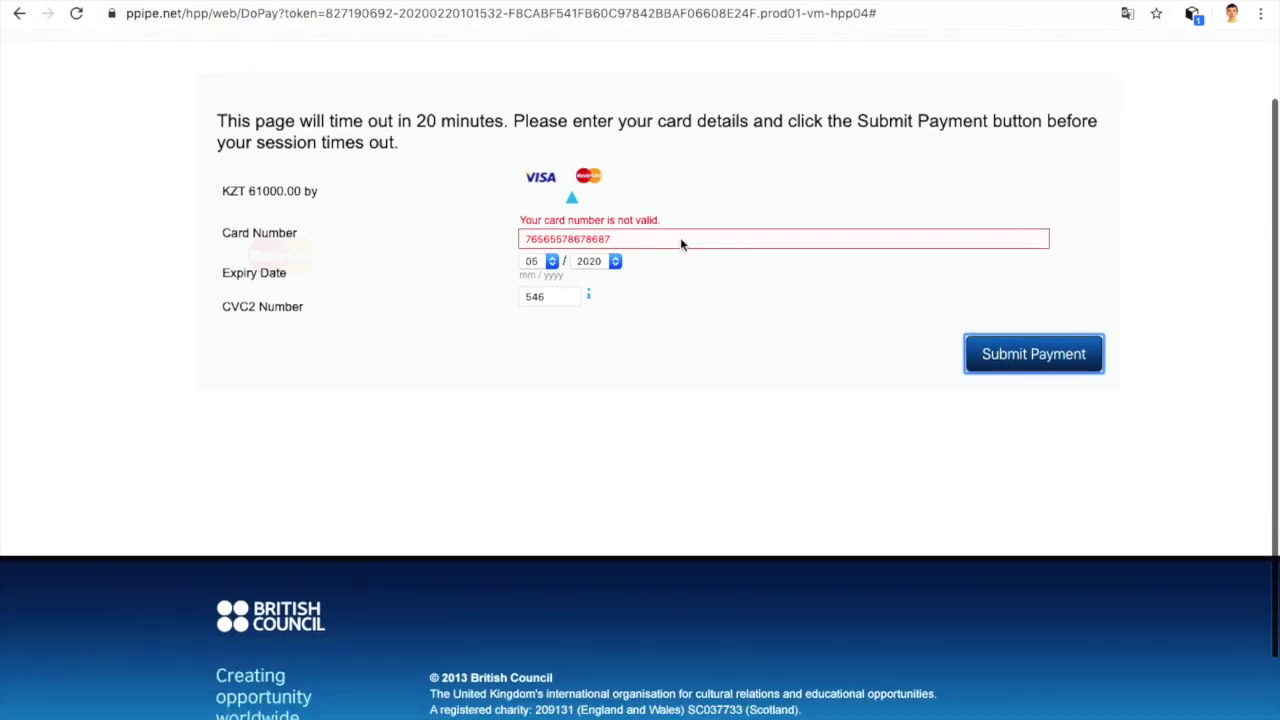
scroll(680, 244, up, 2)
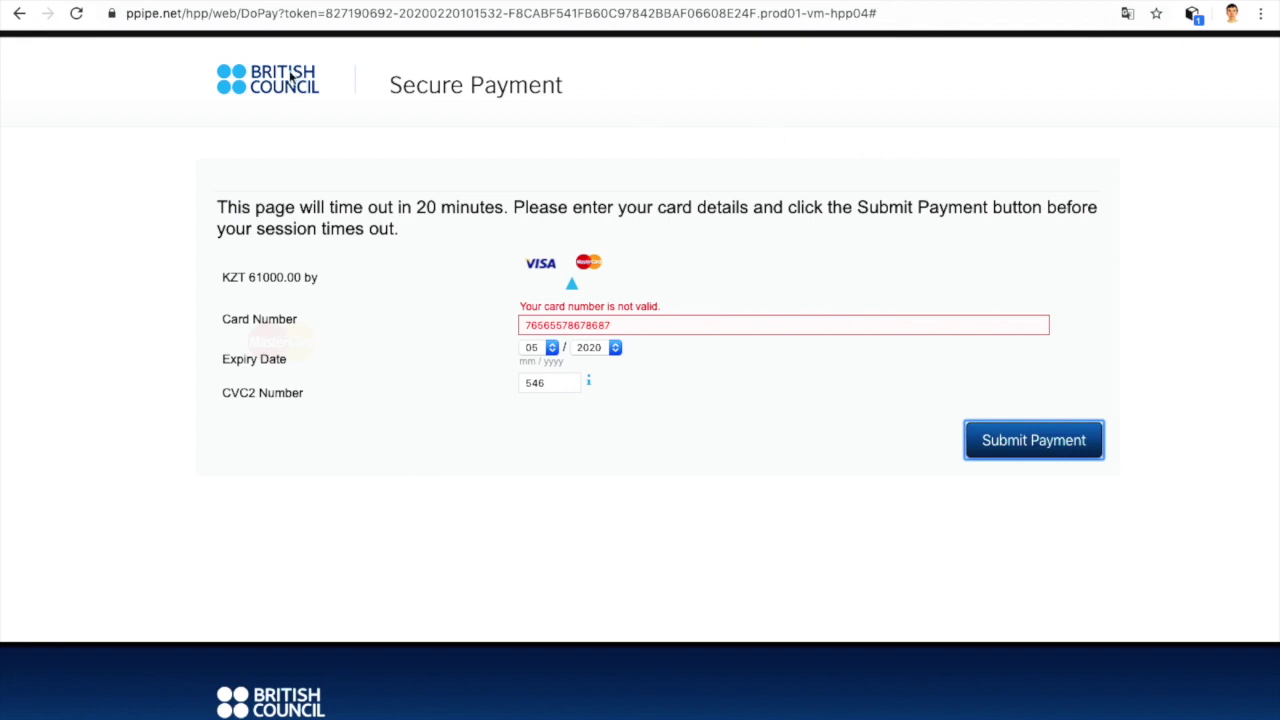
scroll(289, 70, down, 2)
click(18, 14)
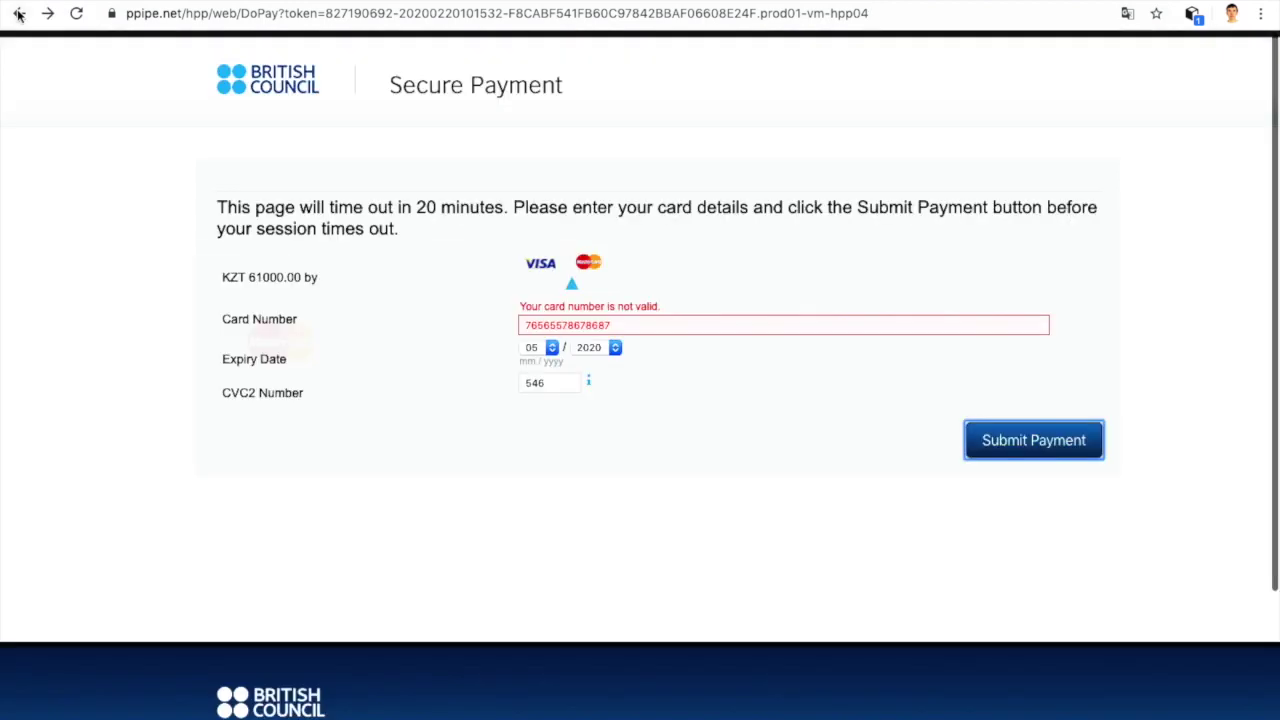
click(18, 14)
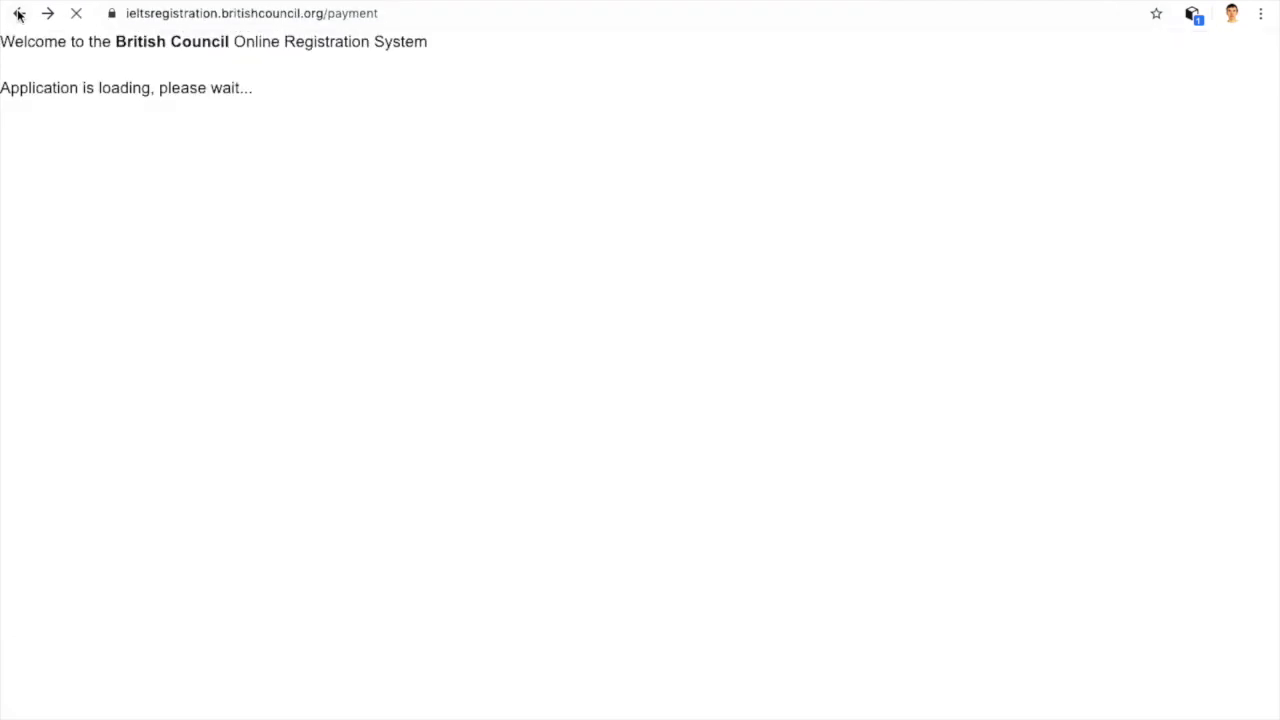